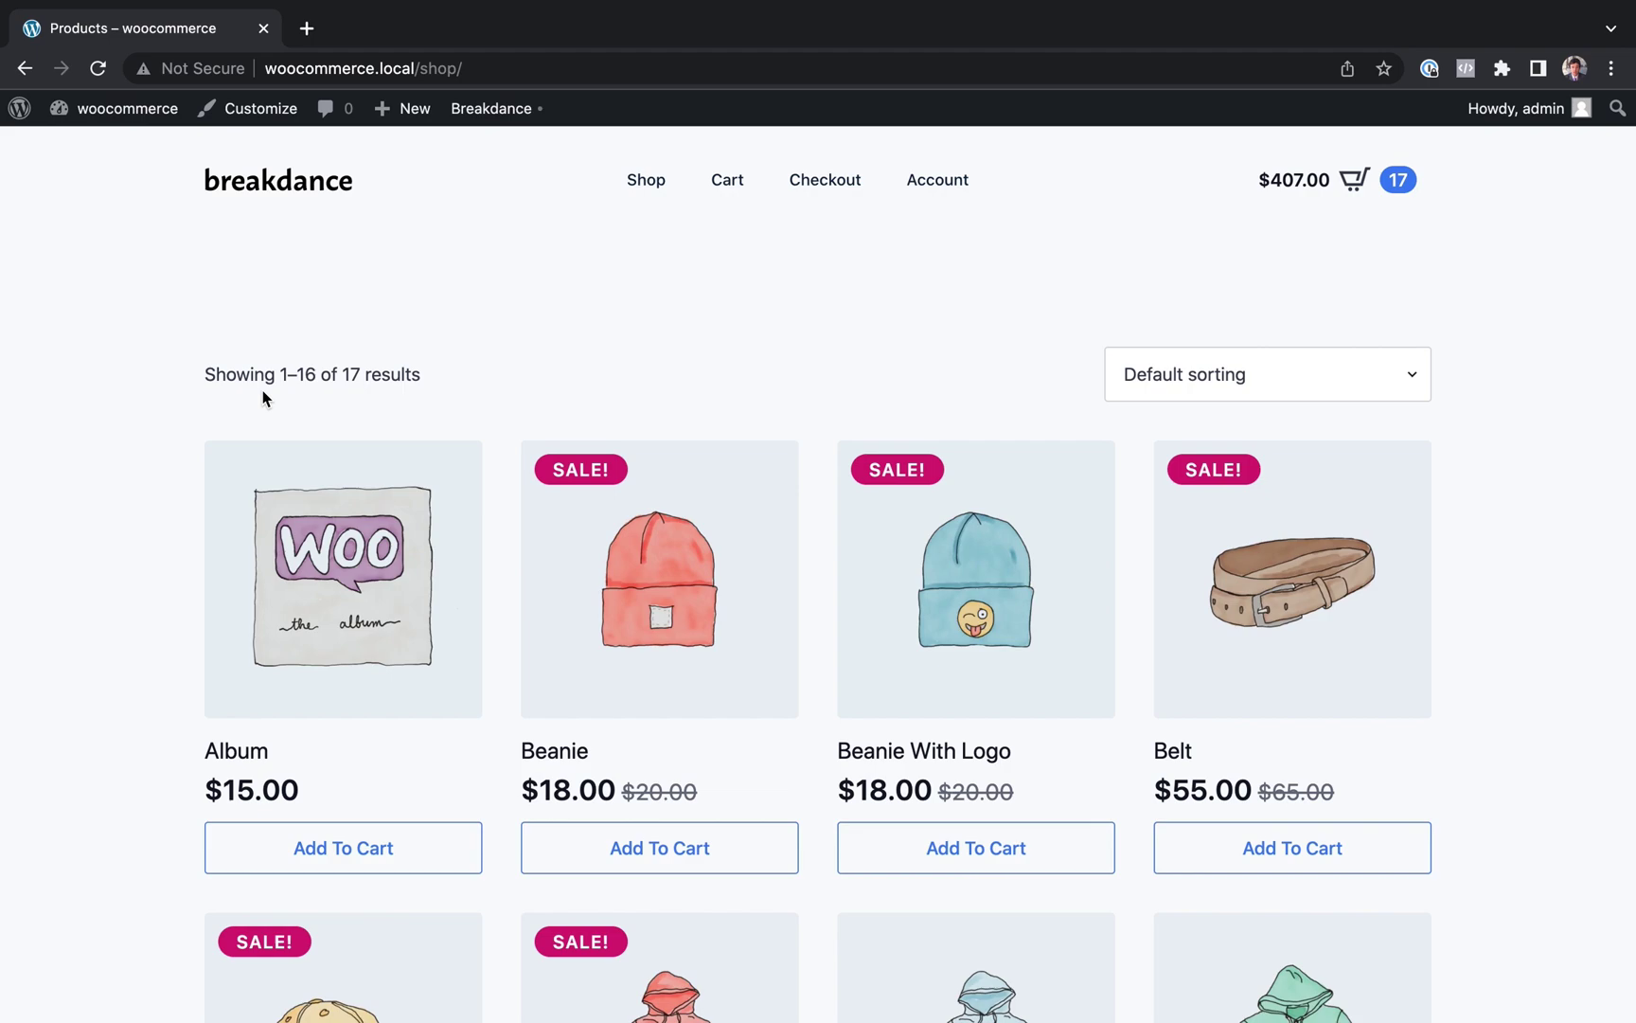
From the dashboard, add a Shop Page & All Product Archives template (#88) and open it in Breakdance
{"action": "scroll", "coordinate": [574, 364], "scroll_direction": "down", "scroll_amount": 6}
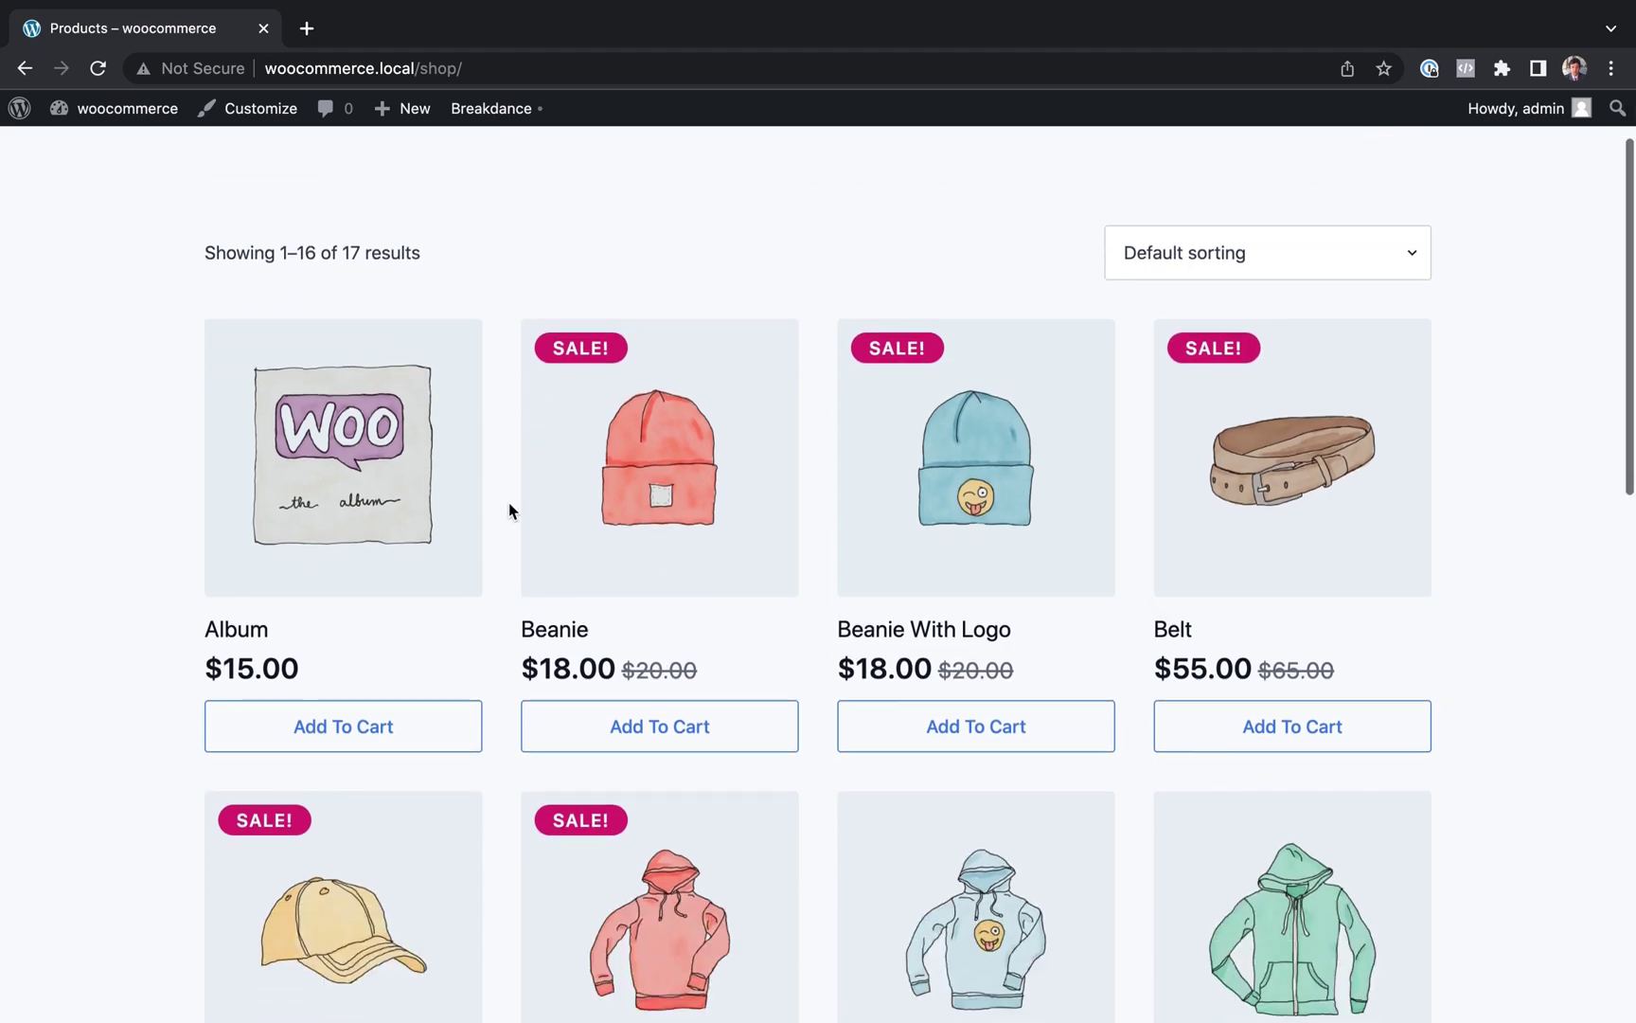
{"action": "scroll", "coordinate": [509, 512], "scroll_direction": "down", "scroll_amount": 7}
{"action": "scroll", "coordinate": [508, 511], "scroll_direction": "down", "scroll_amount": 3}
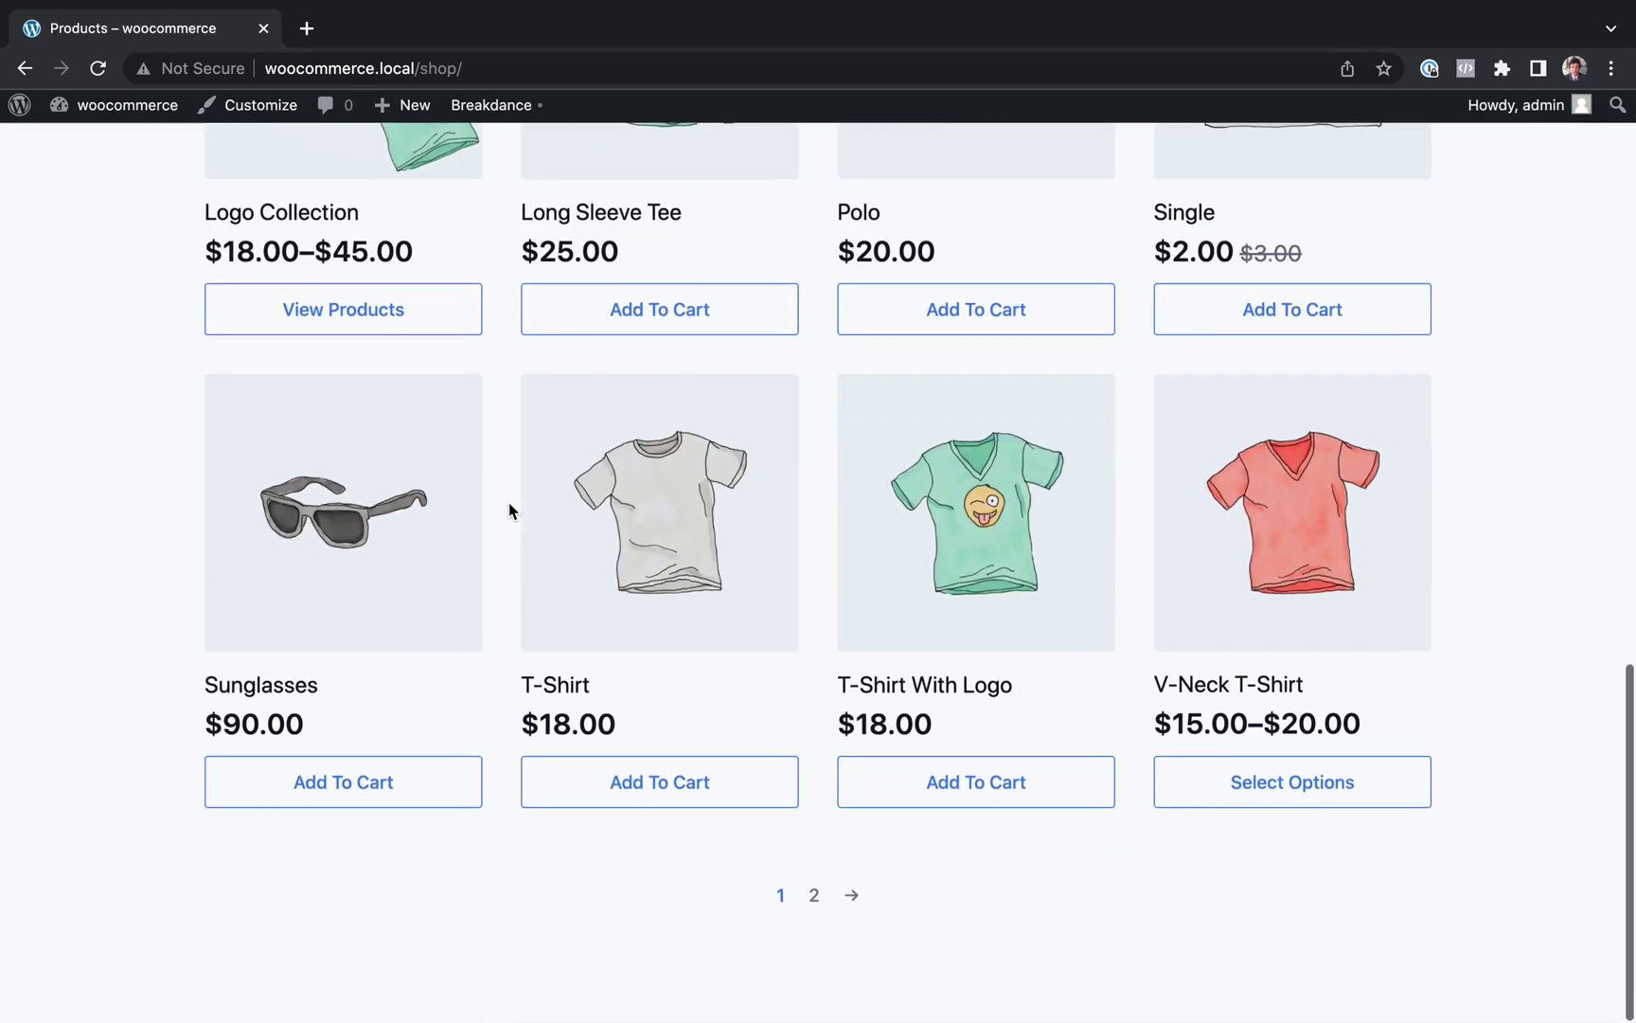
{"action": "scroll", "coordinate": [509, 511], "scroll_direction": "up", "scroll_amount": 20}
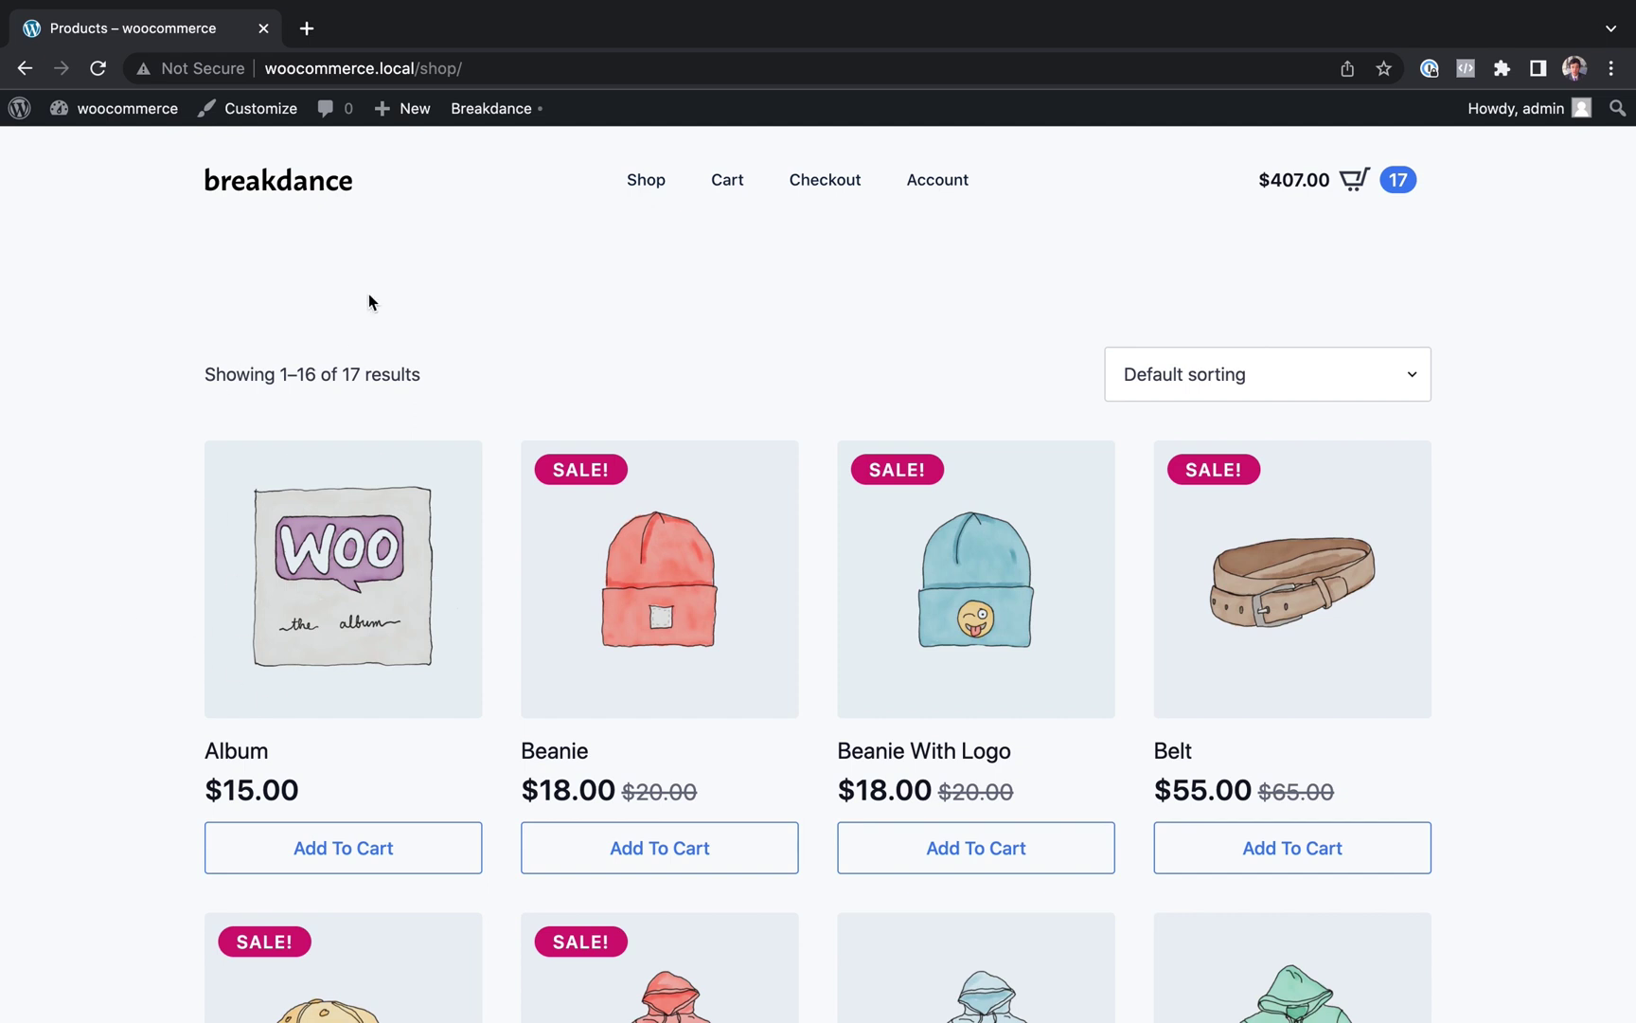
{"action": "left_click", "coordinate": [126, 110]}
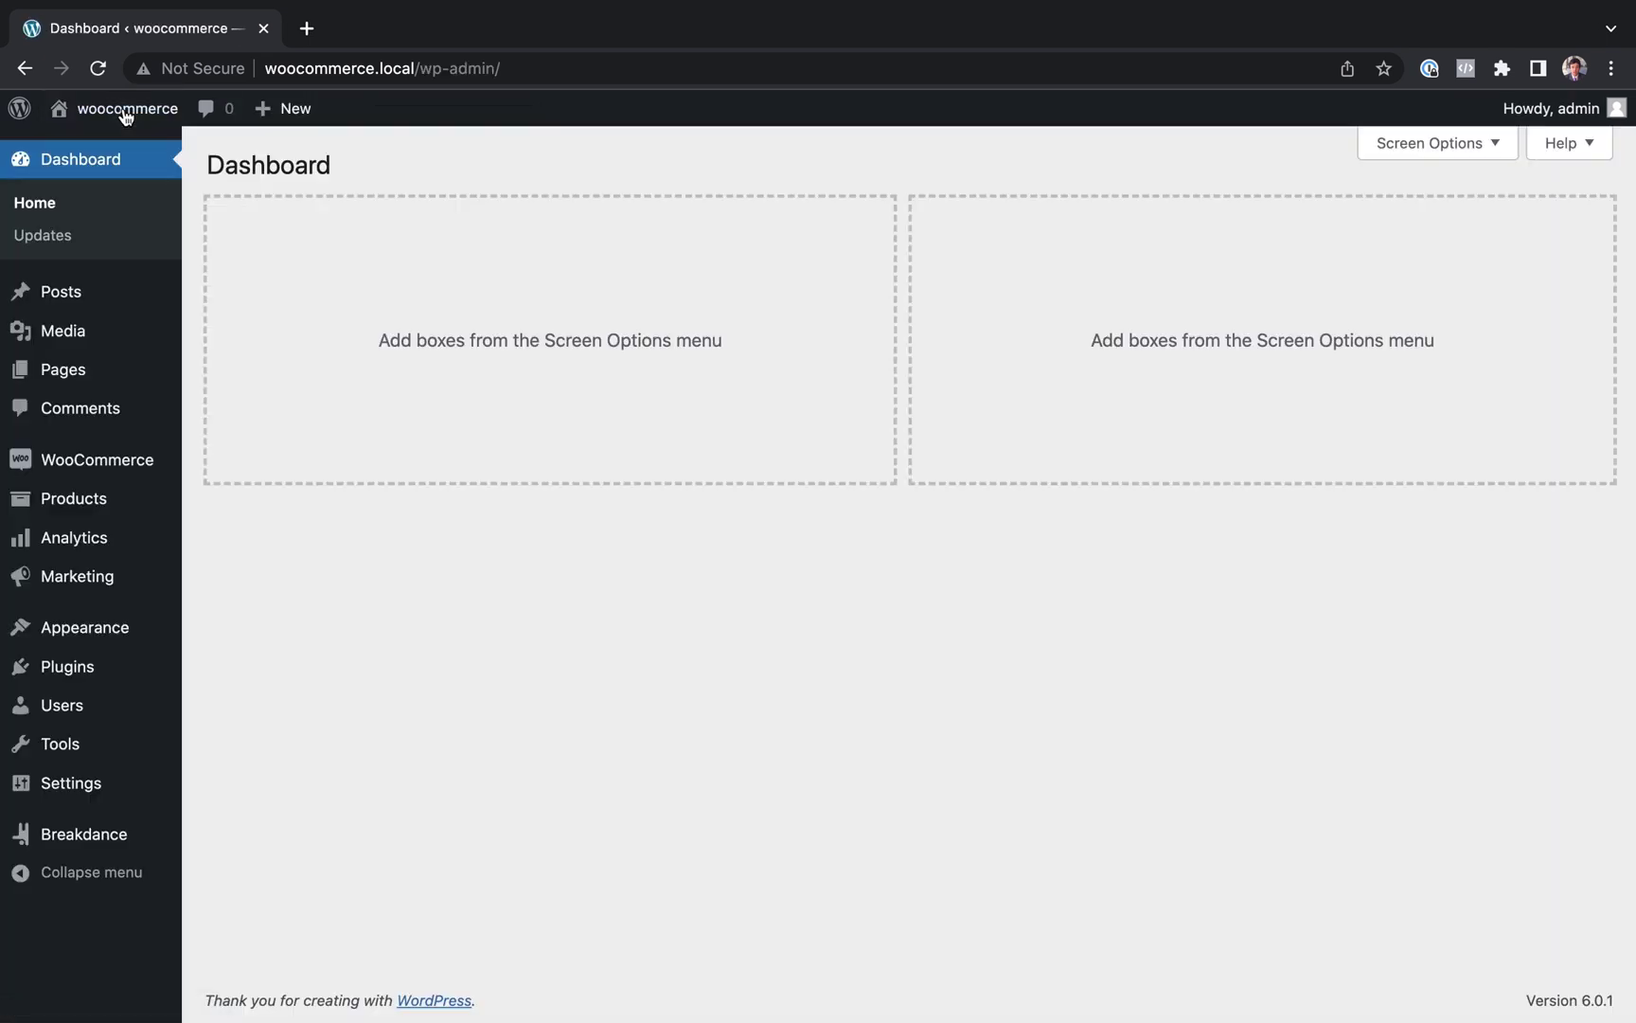
{"action": "mouse_move", "coordinate": [120, 835]}
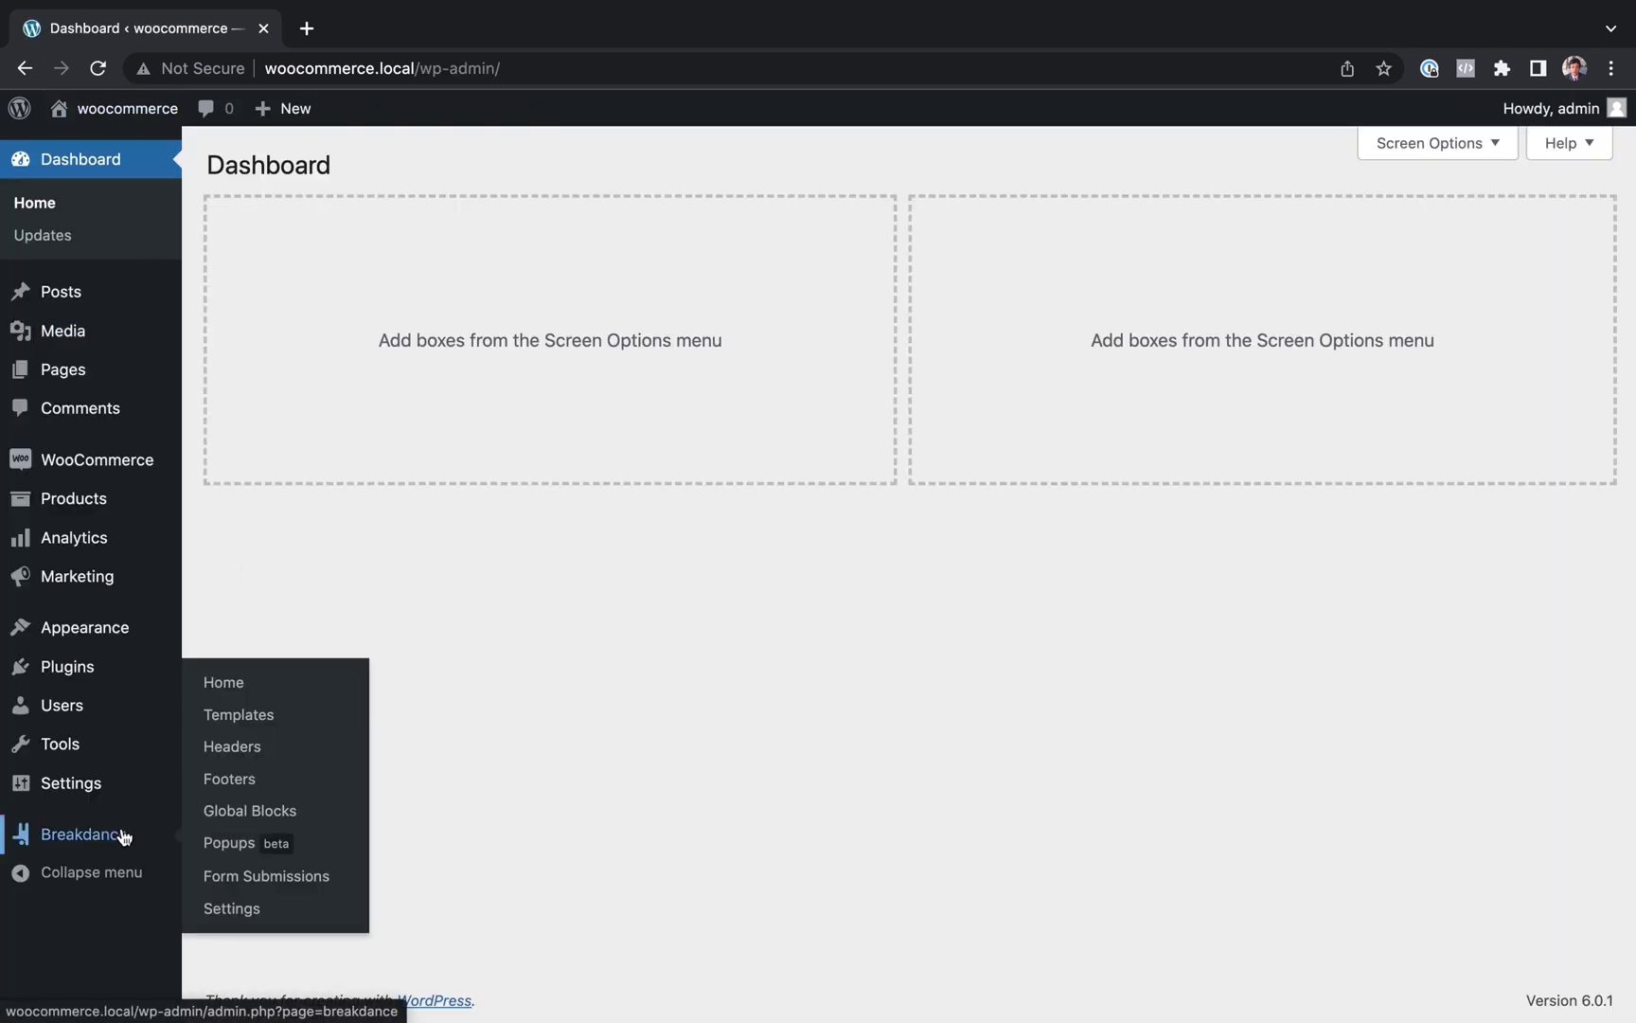
{"action": "left_click", "coordinate": [279, 721]}
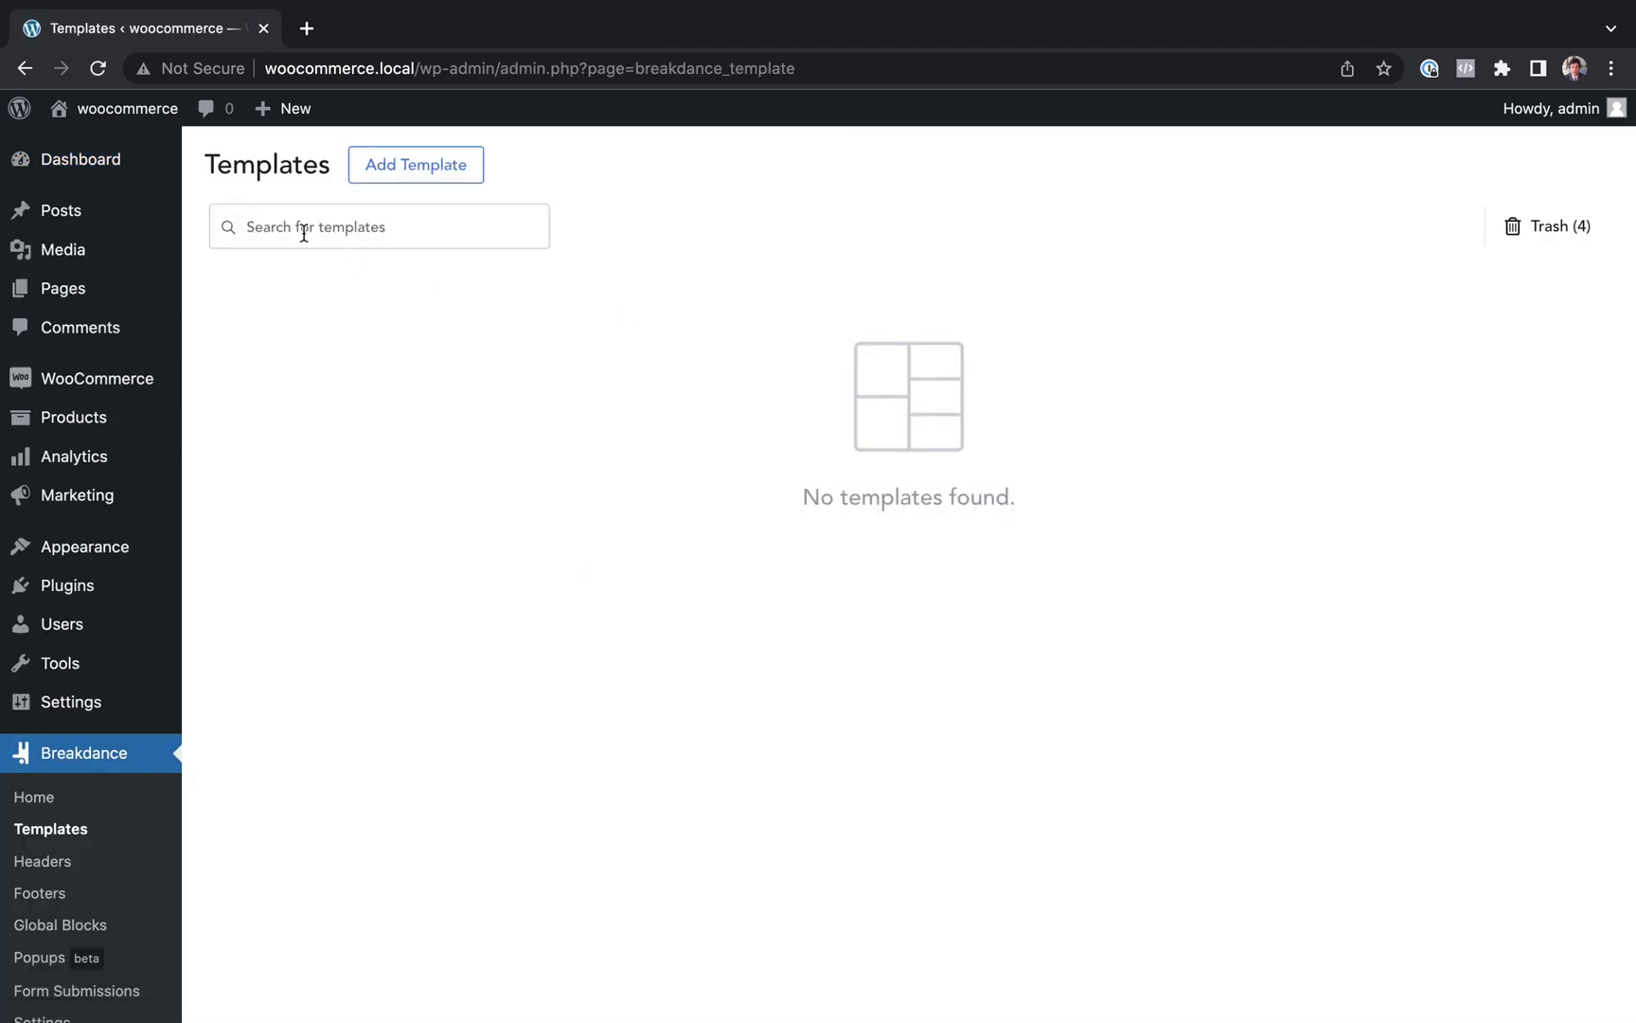
{"action": "left_click", "coordinate": [402, 167]}
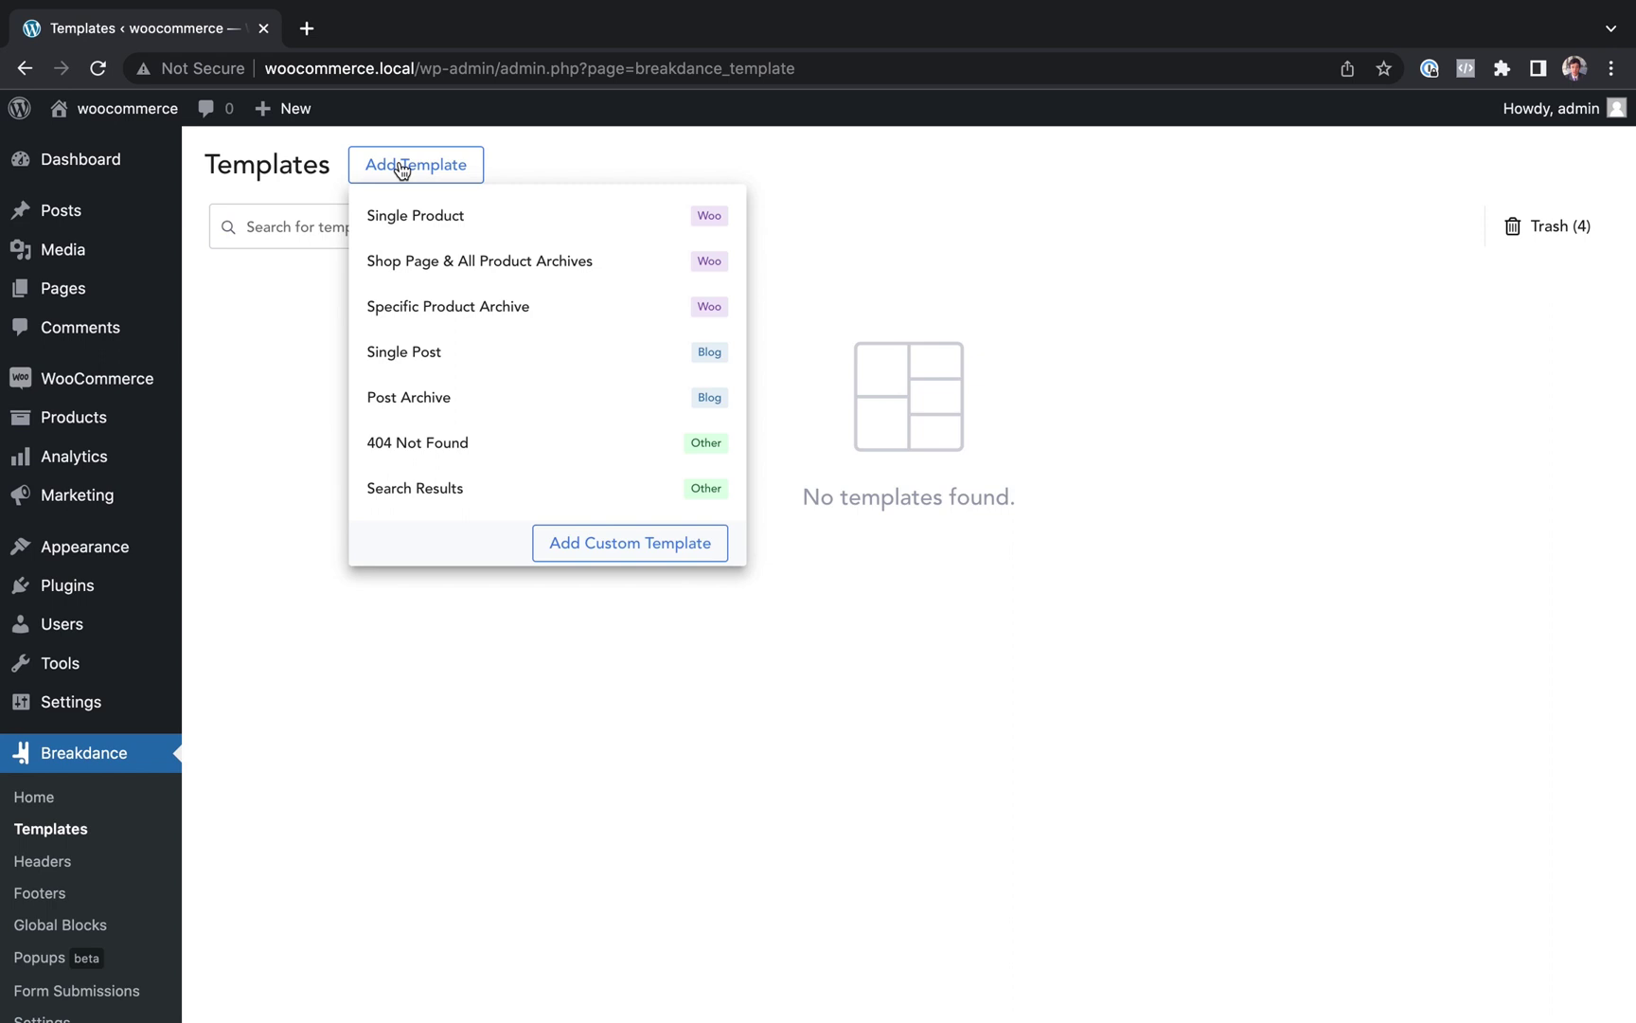
{"action": "left_click", "coordinate": [445, 268]}
{"action": "mouse_move", "coordinate": [282, 380]}
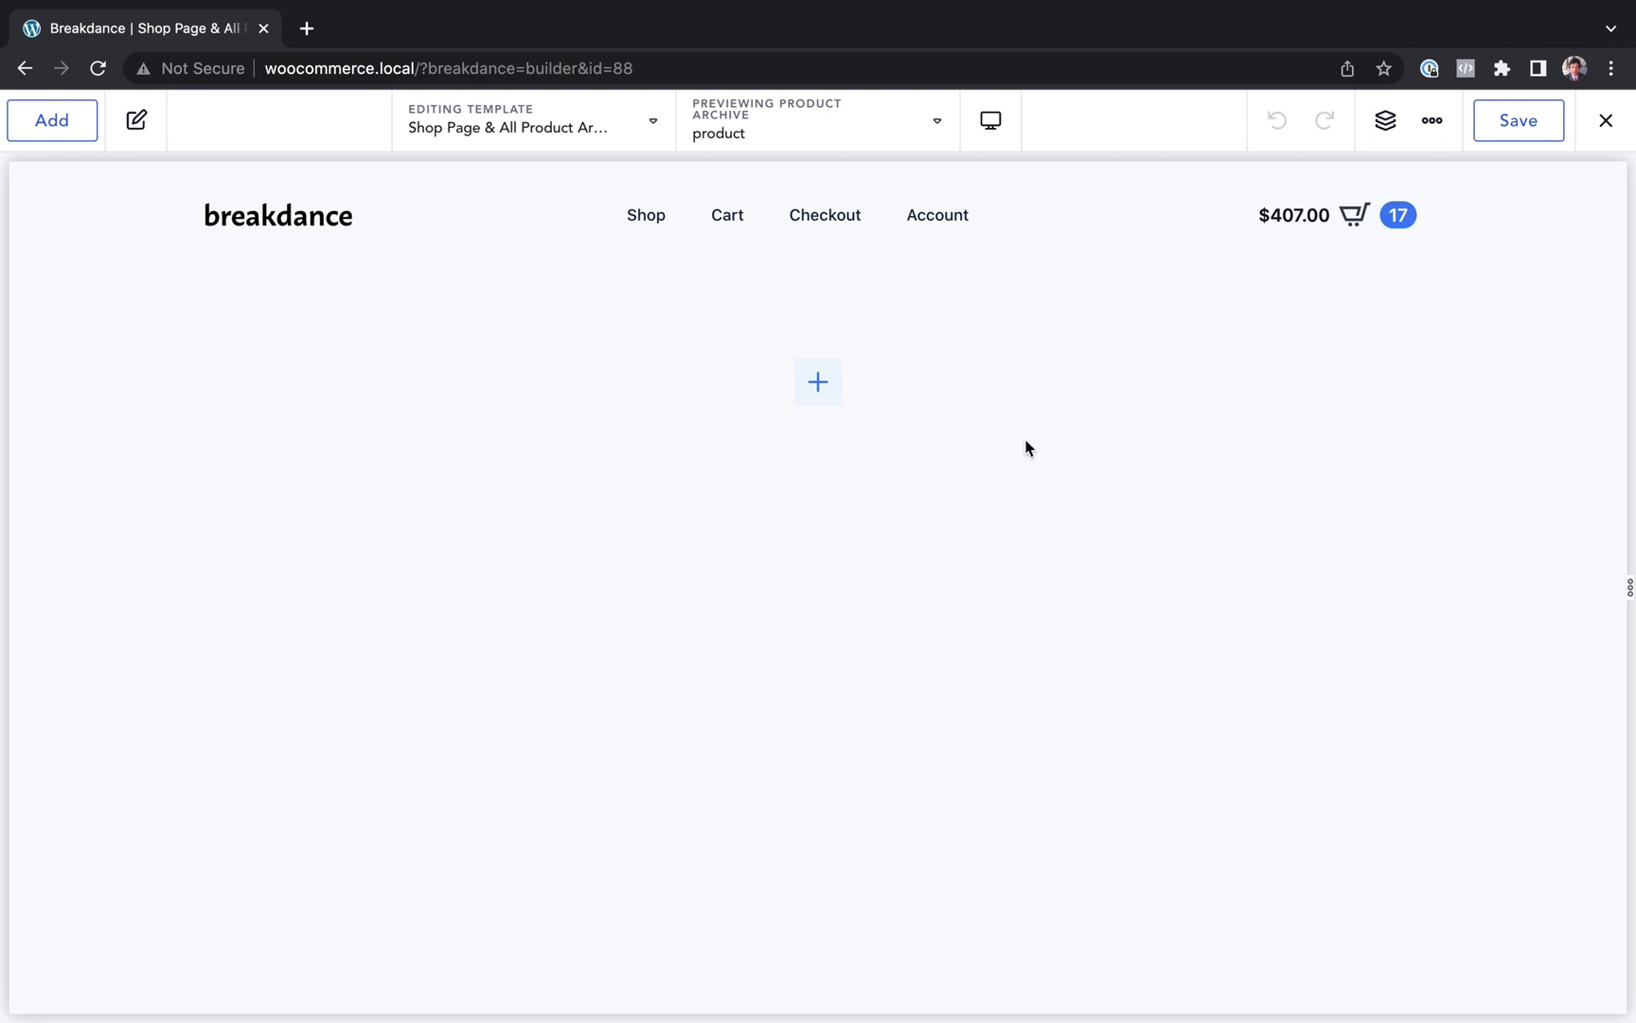
Add a two-column Columns element and set the left column width to 30%
{"action": "left_click", "coordinate": [47, 120]}
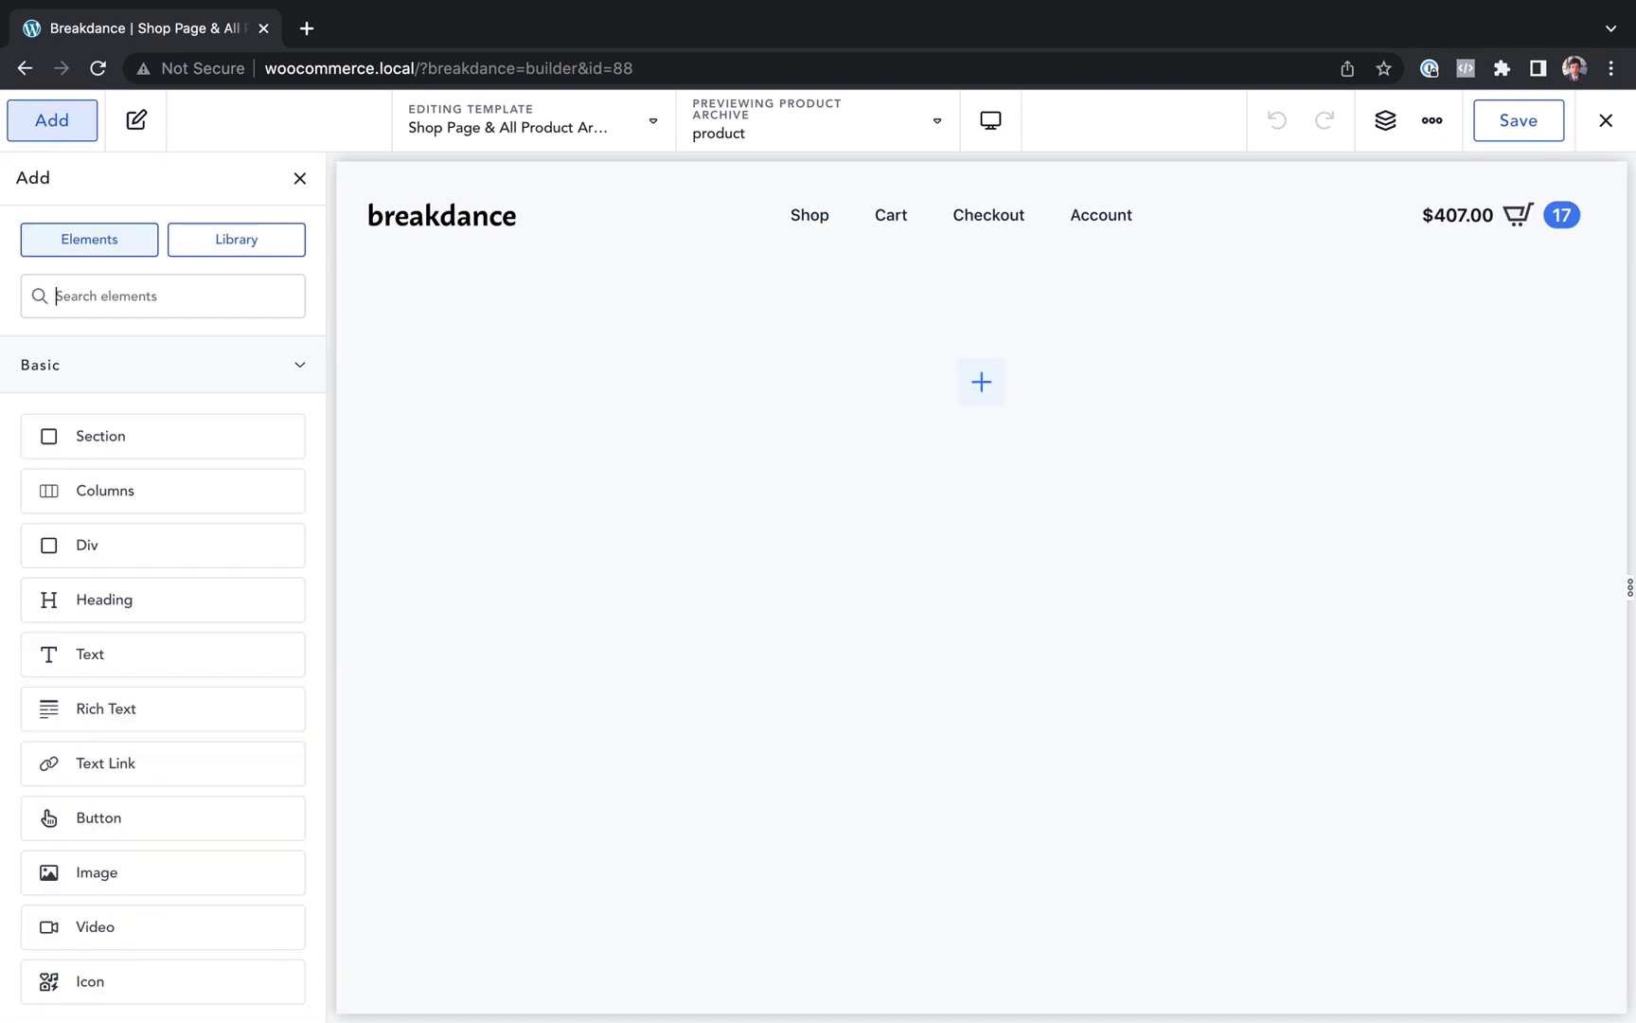
{"action": "type", "text": "col"}
{"action": "left_click", "coordinate": [153, 378]}
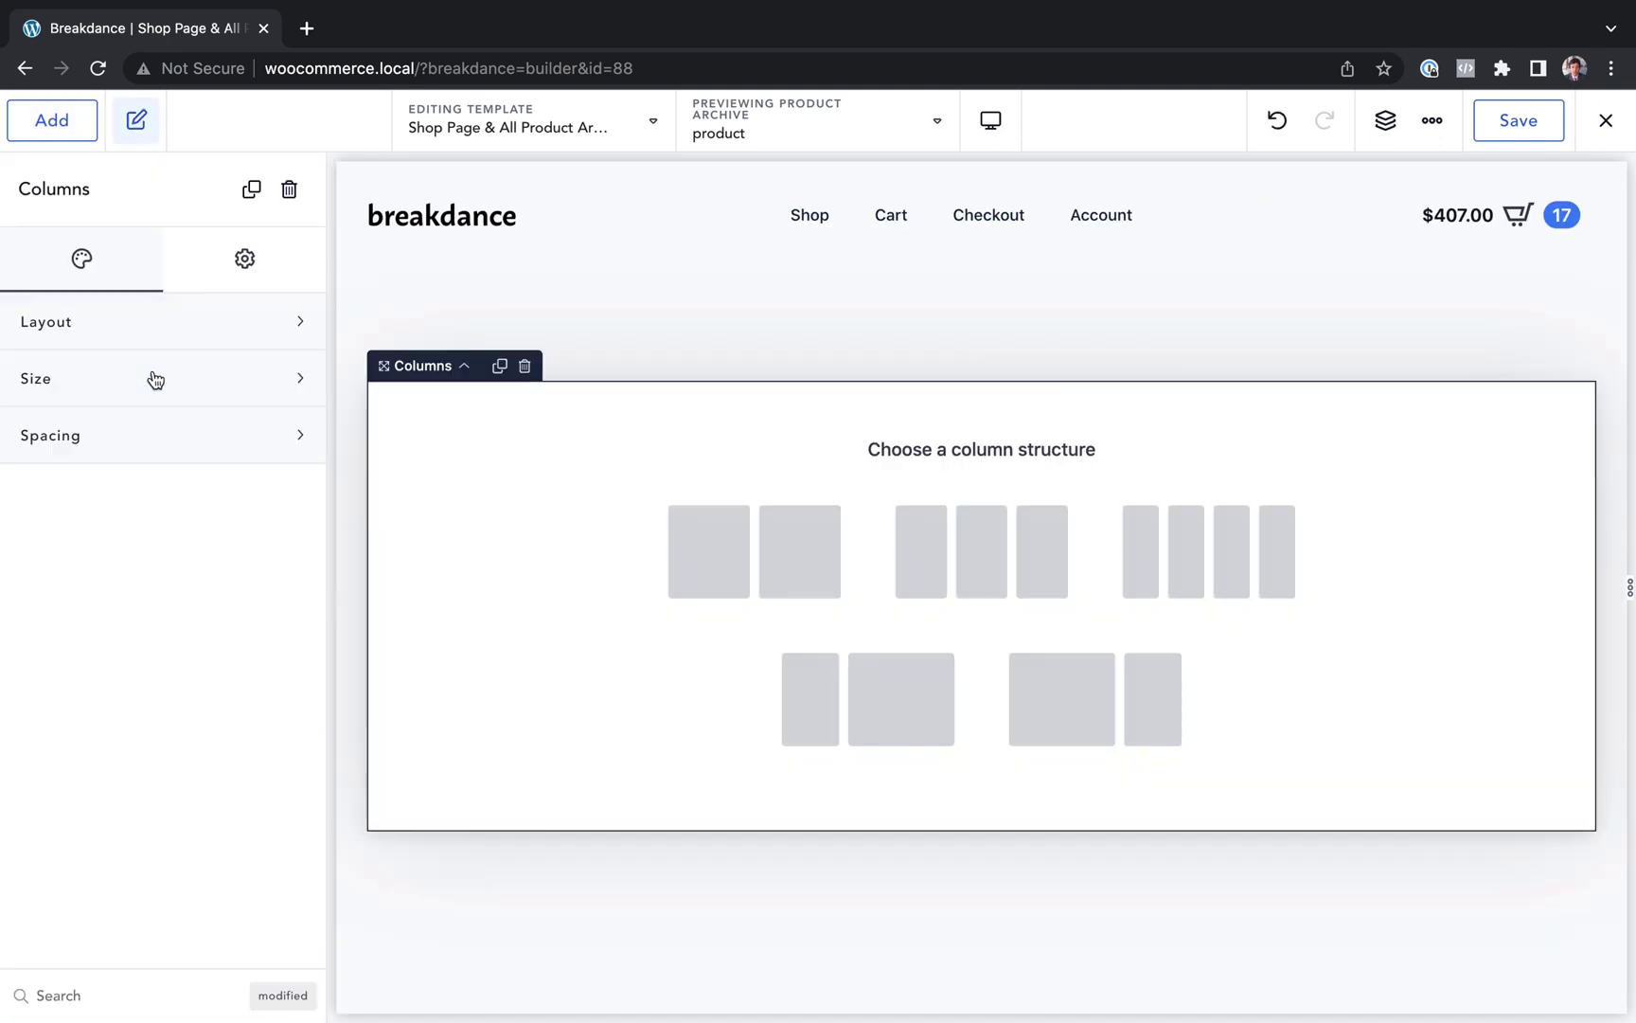
{"action": "left_click", "coordinate": [696, 562]}
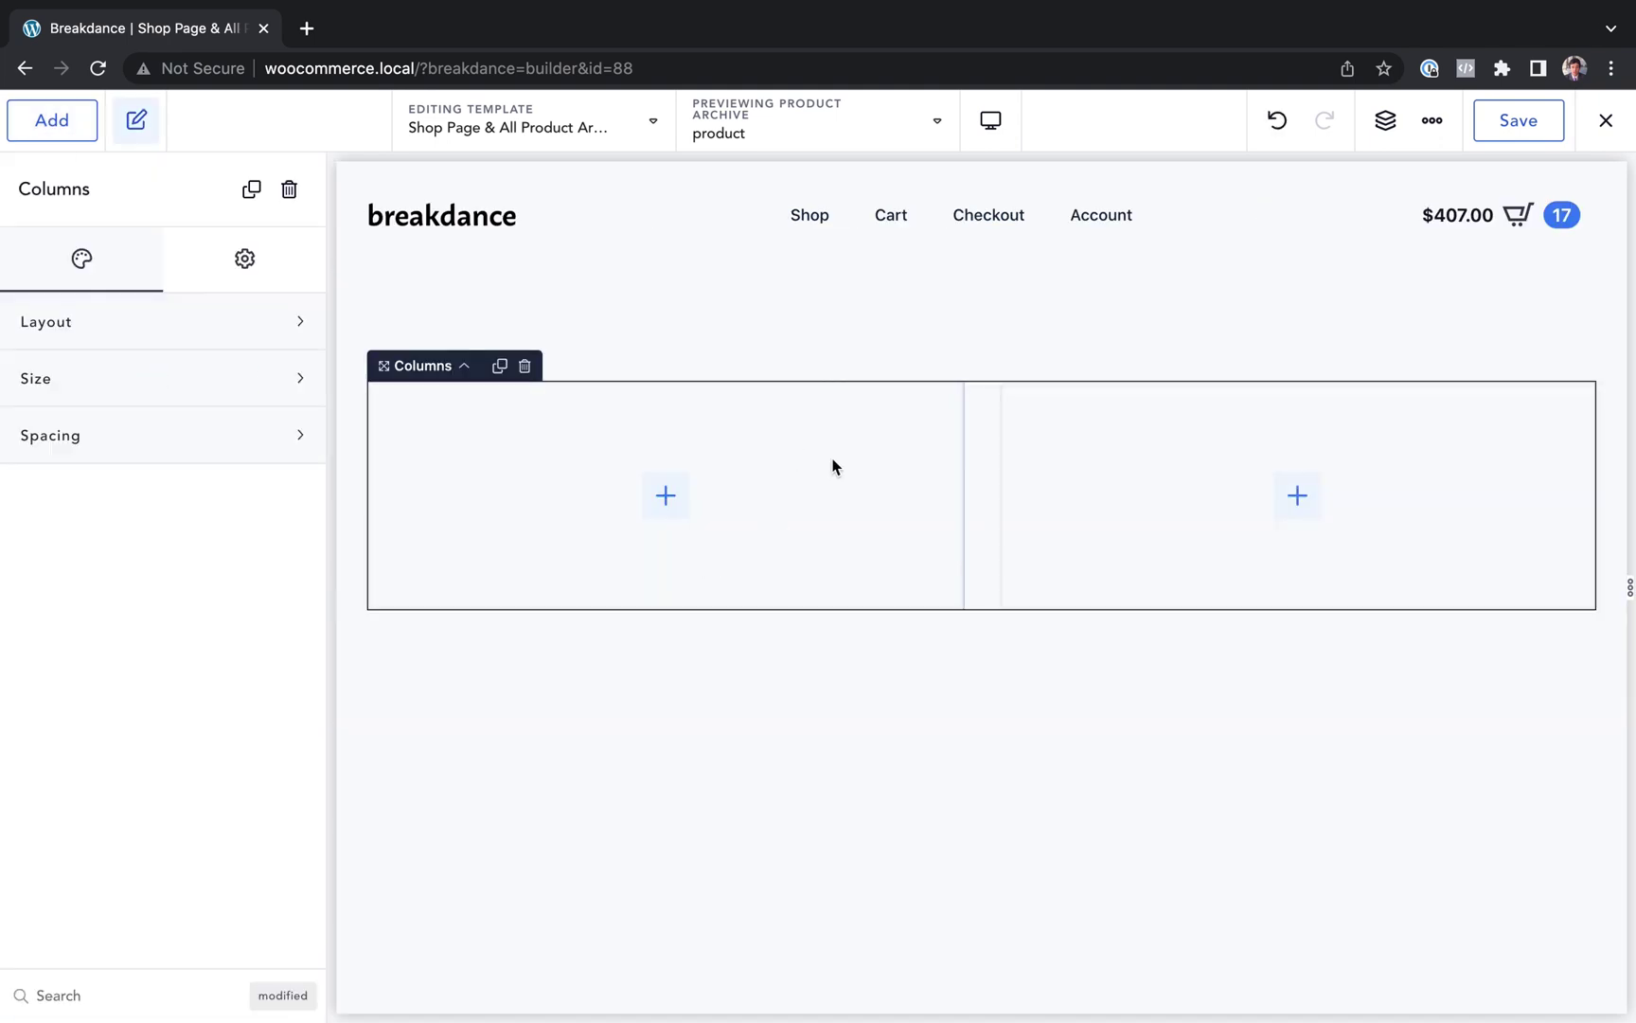
{"action": "left_click", "coordinate": [832, 468]}
{"action": "left_click", "coordinate": [153, 441]}
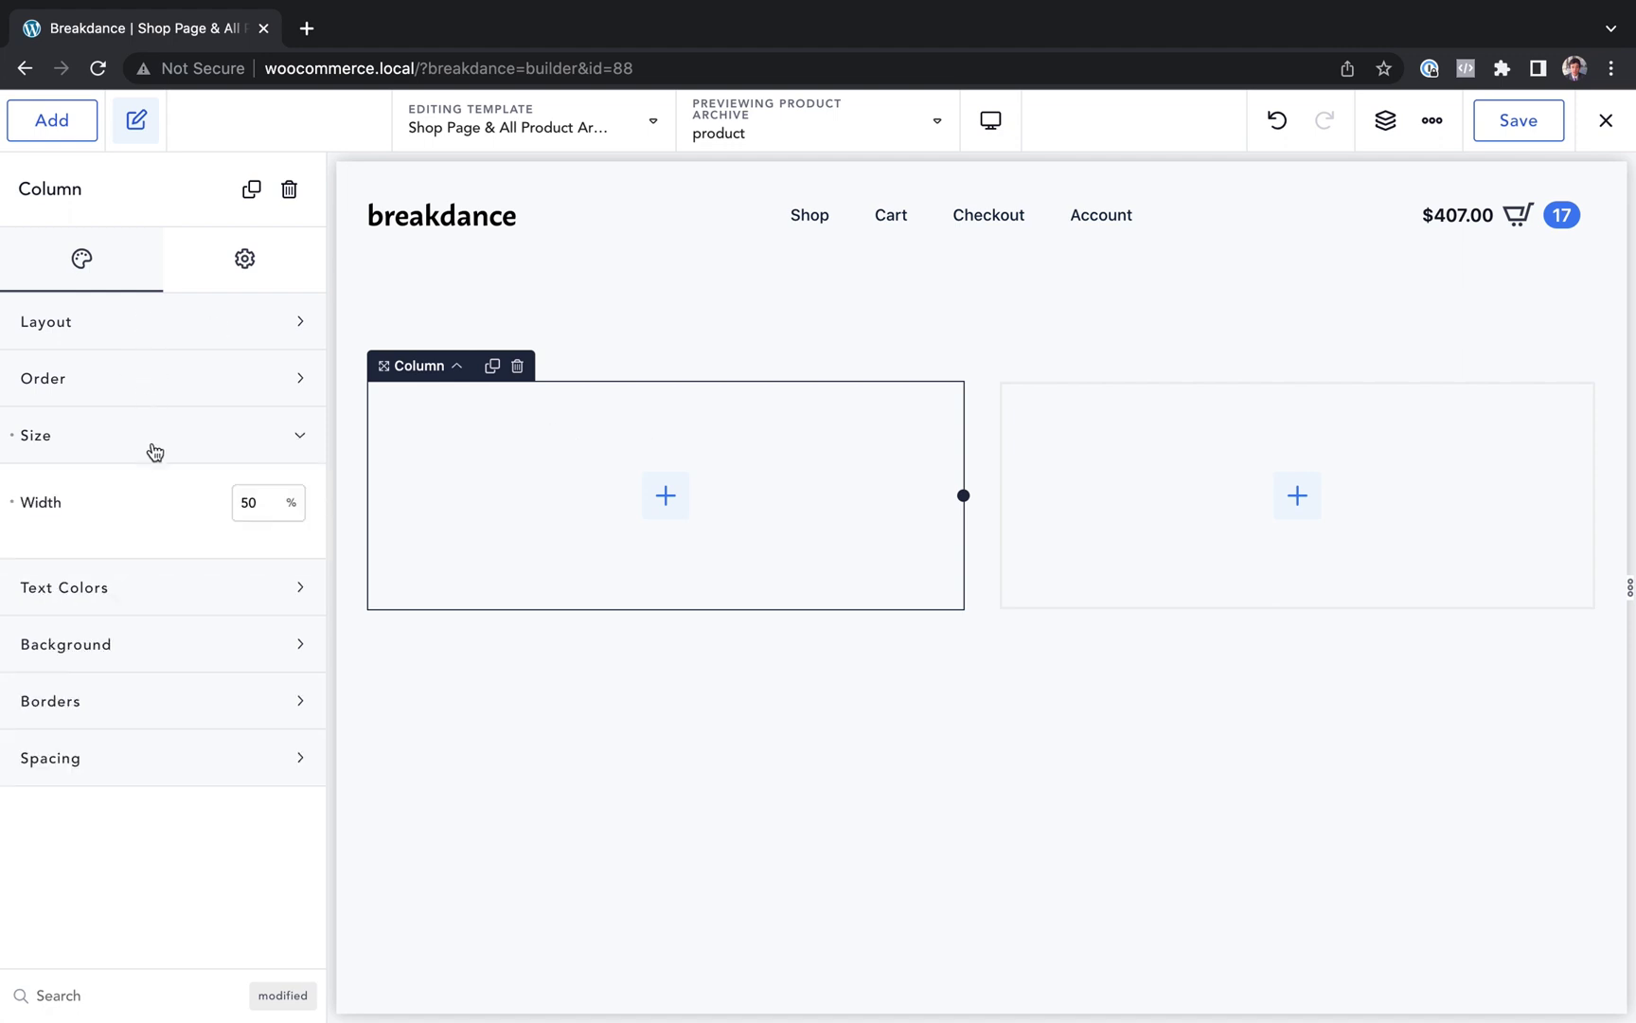
{"action": "type", "text": "25"}
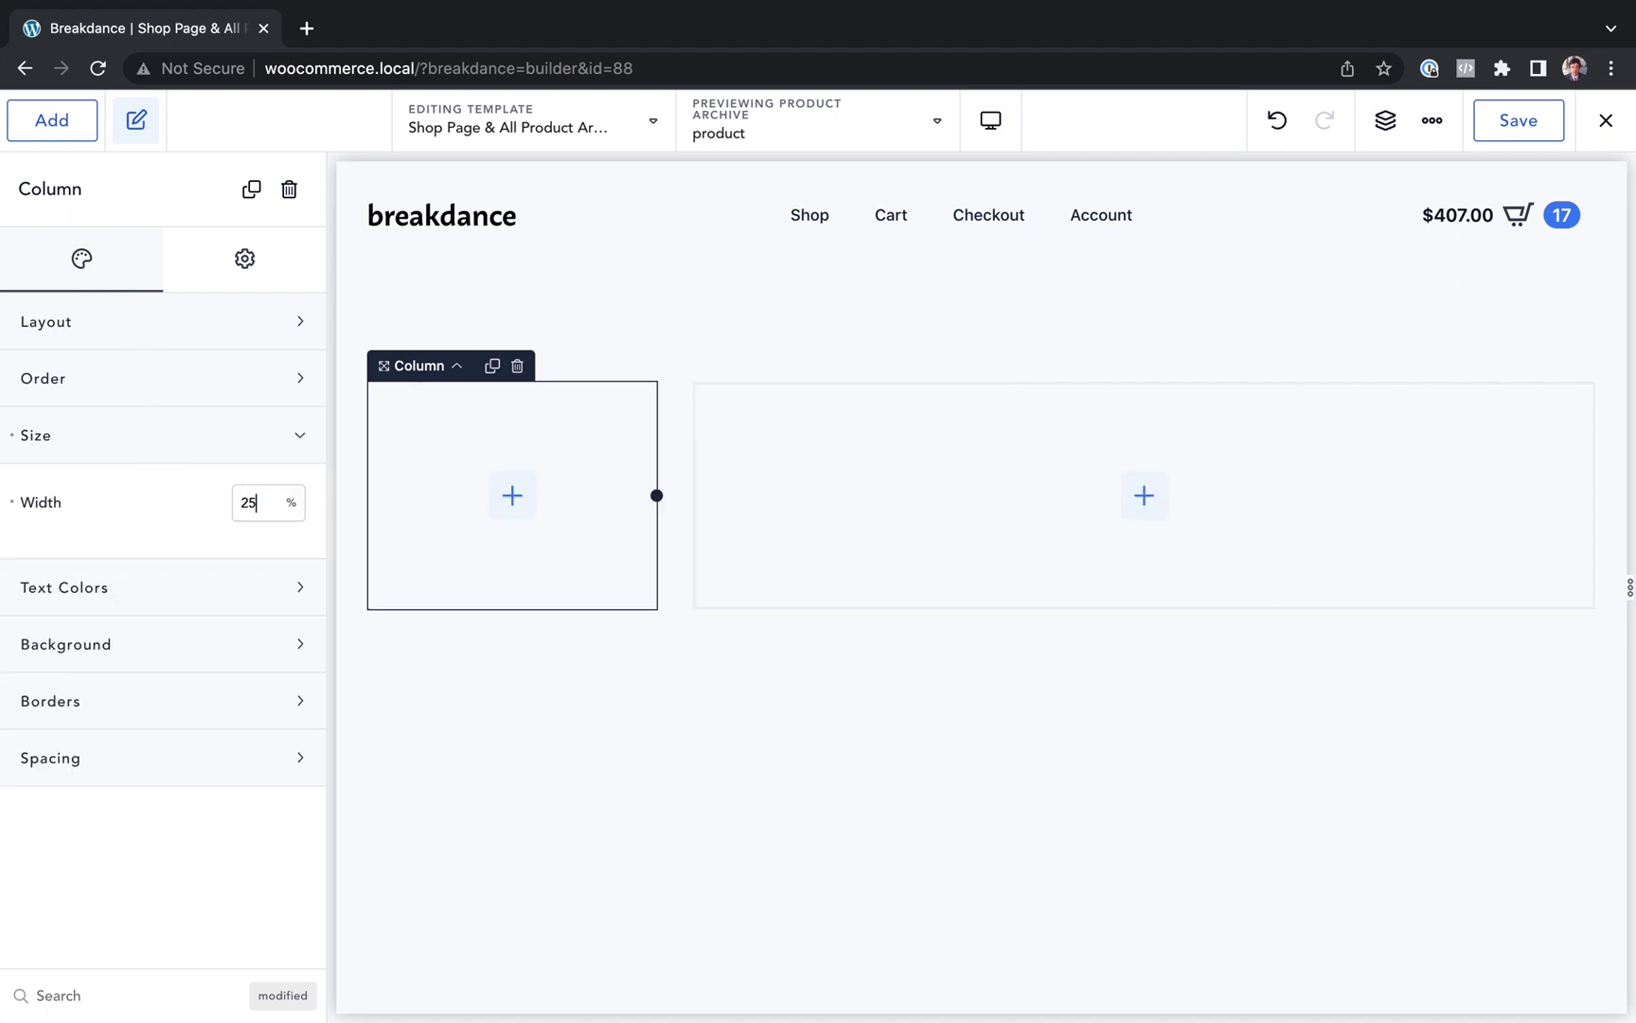
{"action": "key", "text": "BackSpace"}
{"action": "key", "text": "BackSpace"}
{"action": "type", "text": "30"}
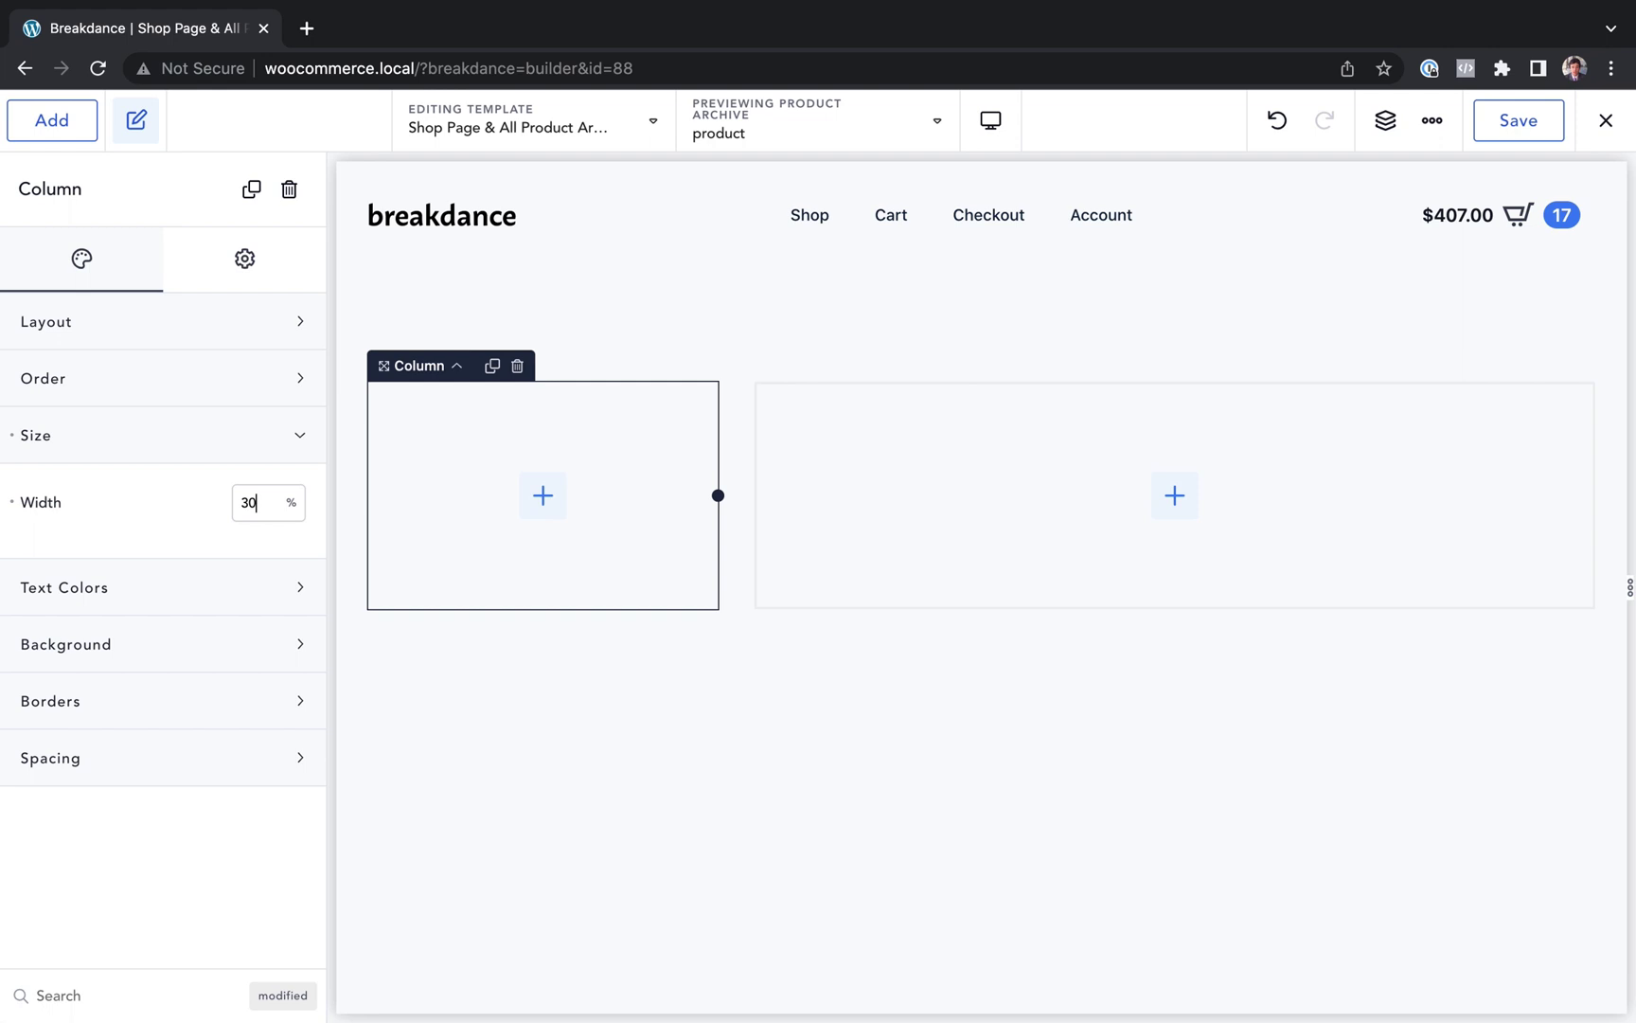
Drag a Shop Filters element into the left column
{"action": "left_click", "coordinate": [76, 123]}
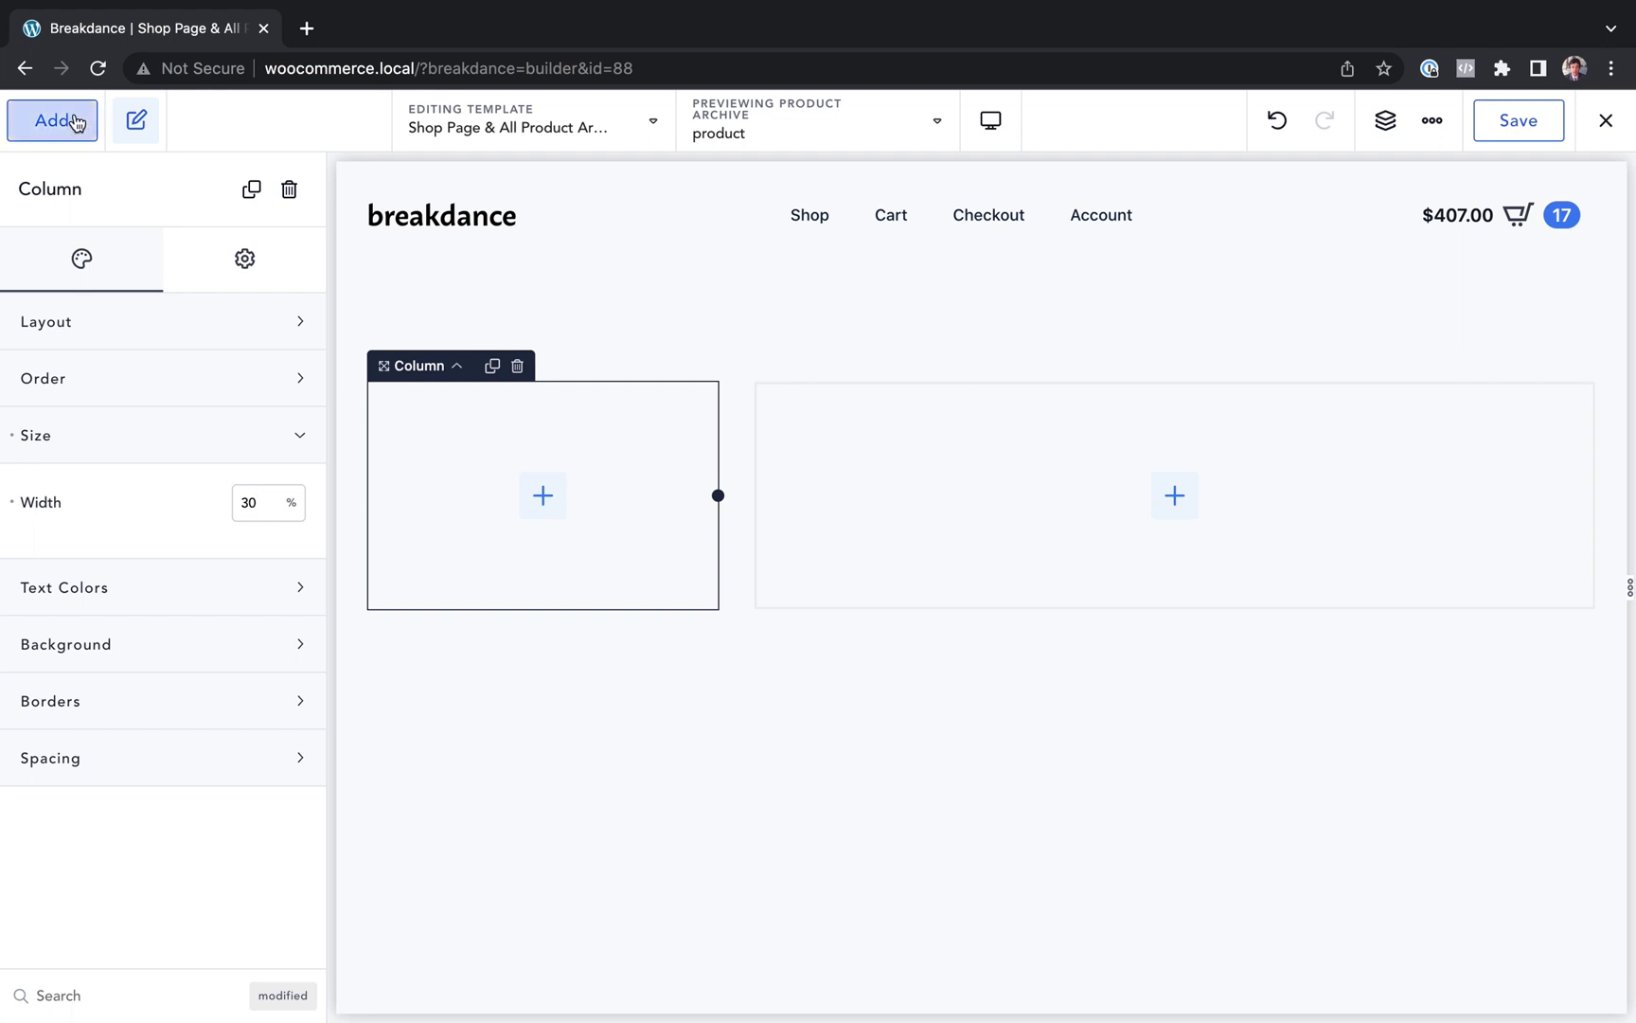
{"action": "type", "text": "shop f"}
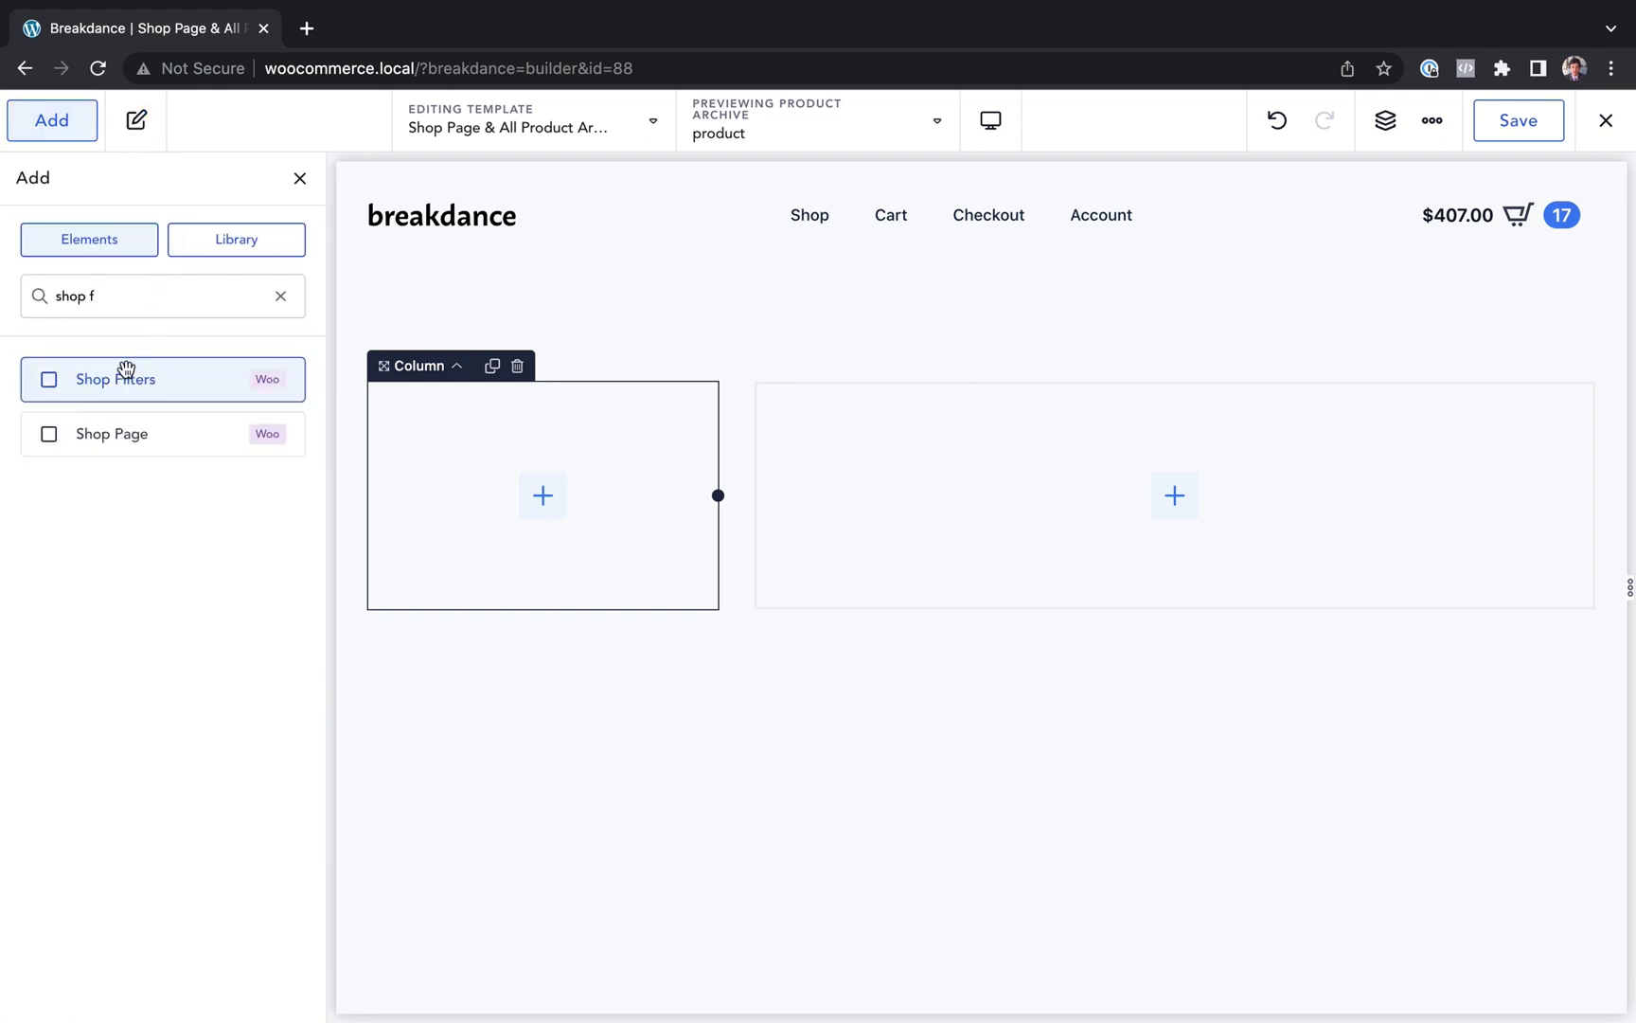
{"action": "left_click_drag", "start_coordinate": [124, 377], "coordinate": [487, 464]}
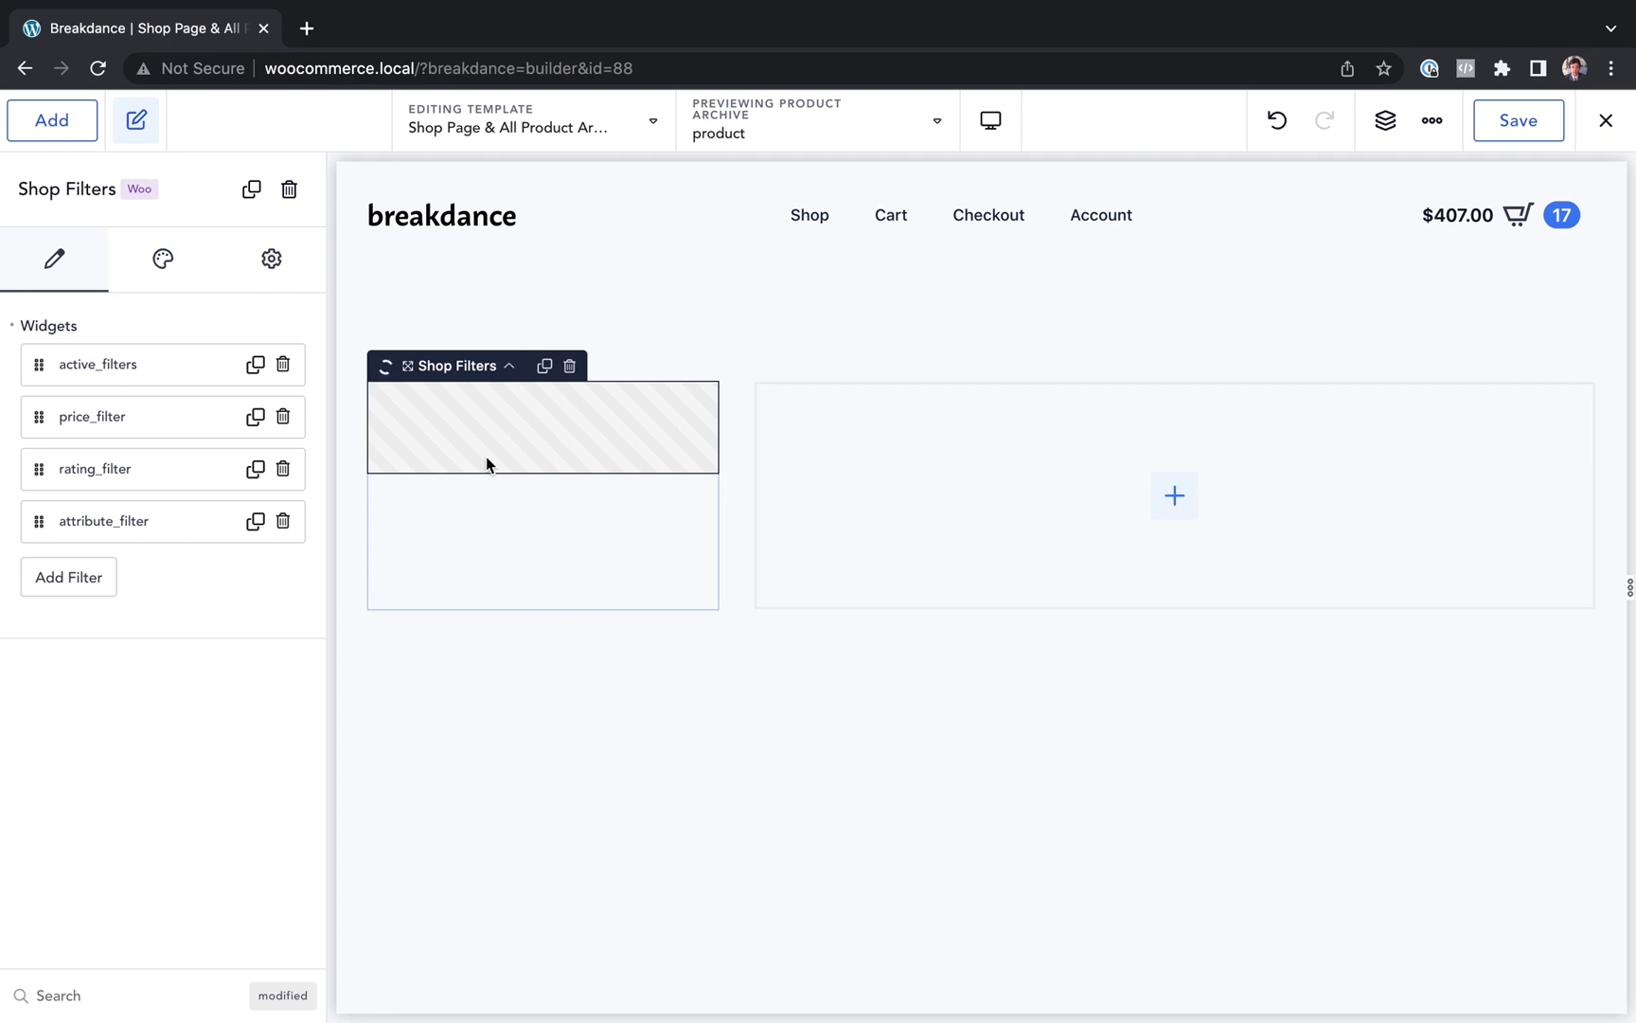
Drop a Shop Page product grid into the empty right column
{"action": "left_click", "coordinate": [879, 506]}
{"action": "left_click", "coordinate": [93, 132]}
{"action": "type", "text": "shop"}
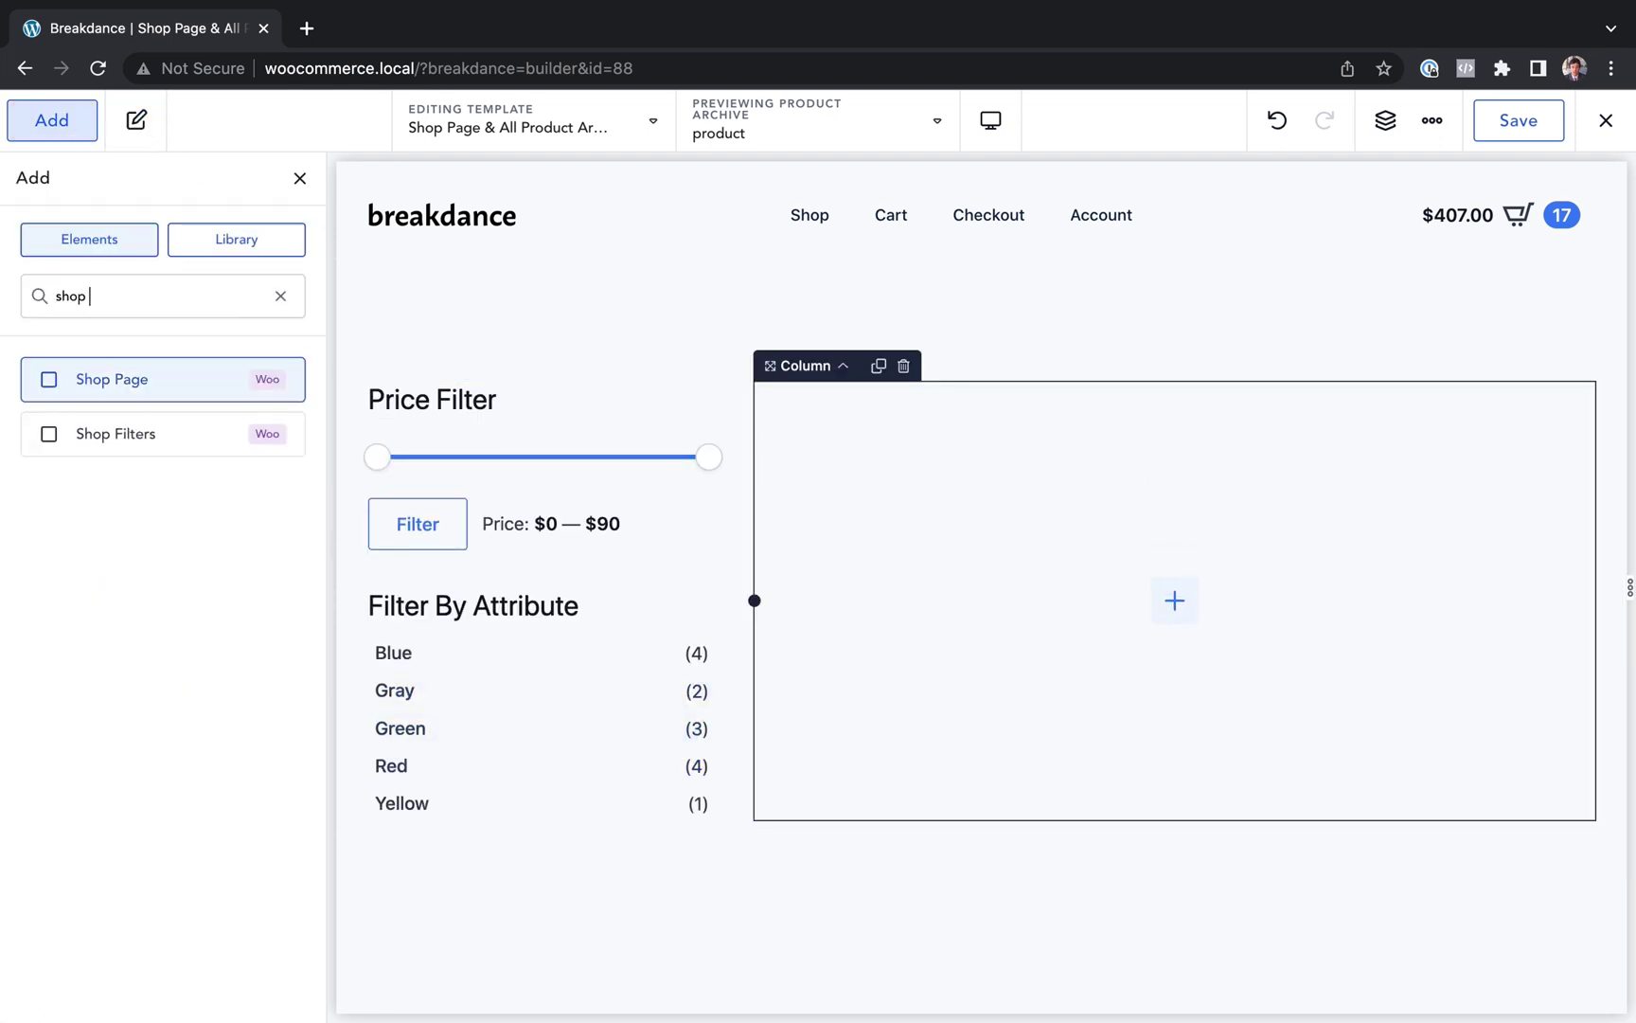
{"action": "left_click_drag", "start_coordinate": [78, 376], "coordinate": [904, 500]}
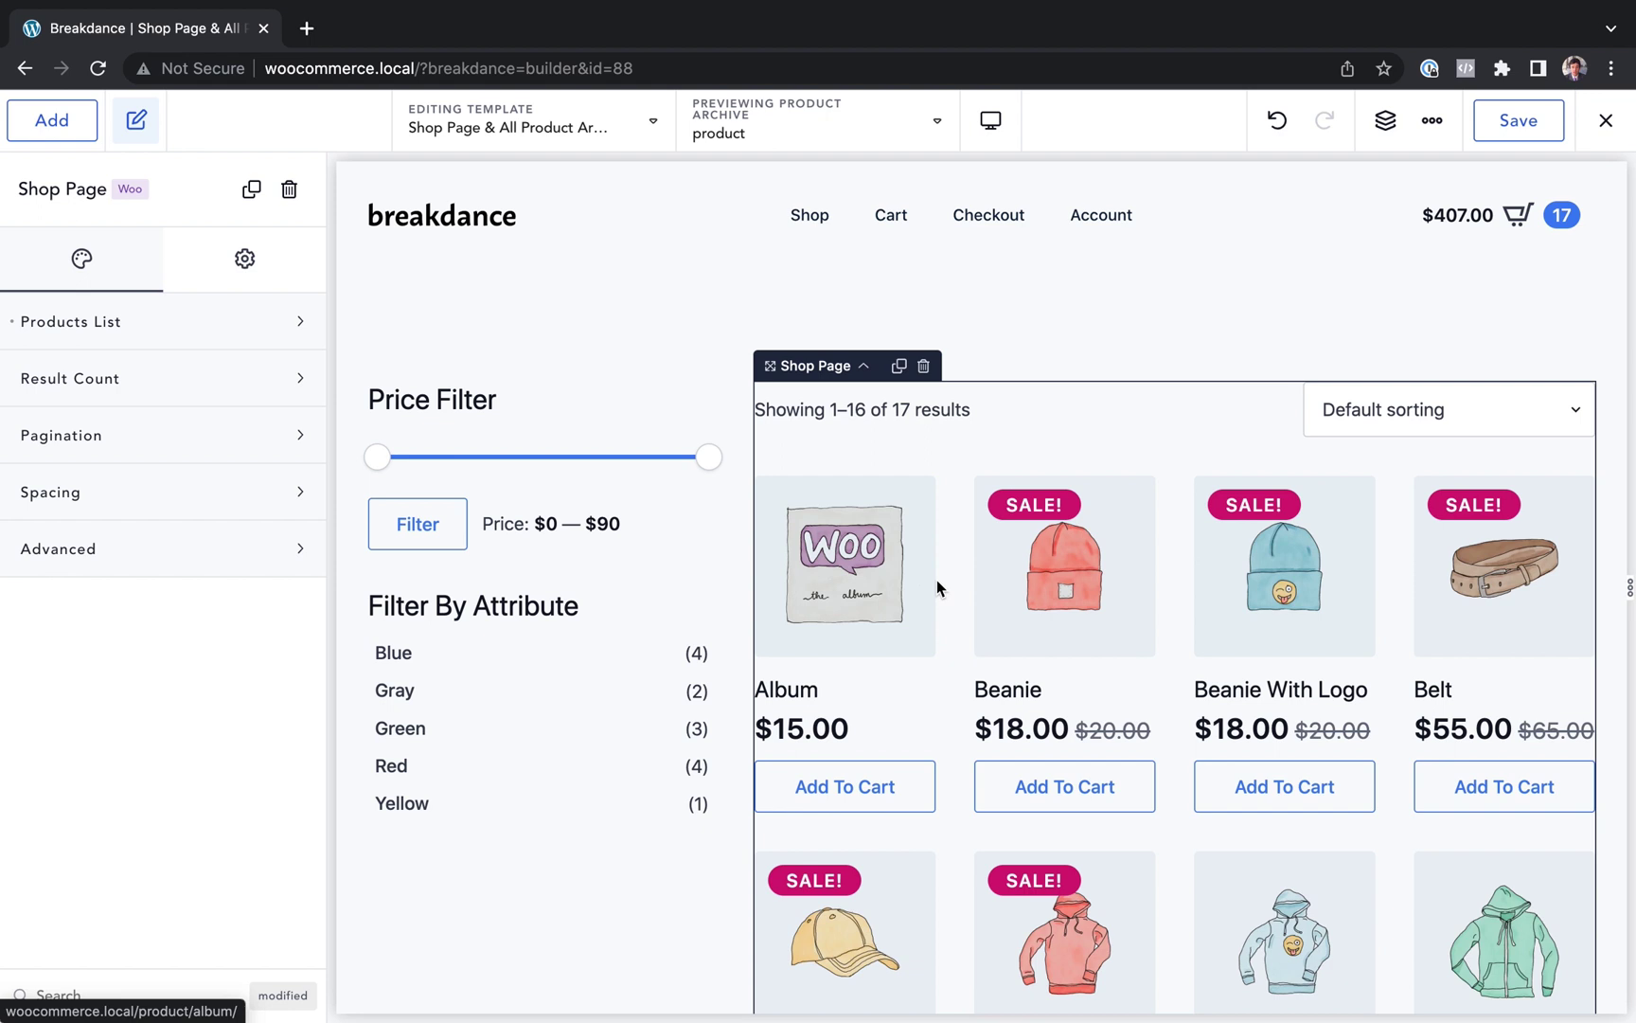
Set the grid to 3 products per row, keeping the default 25 px spacing
{"action": "left_click", "coordinate": [191, 324]}
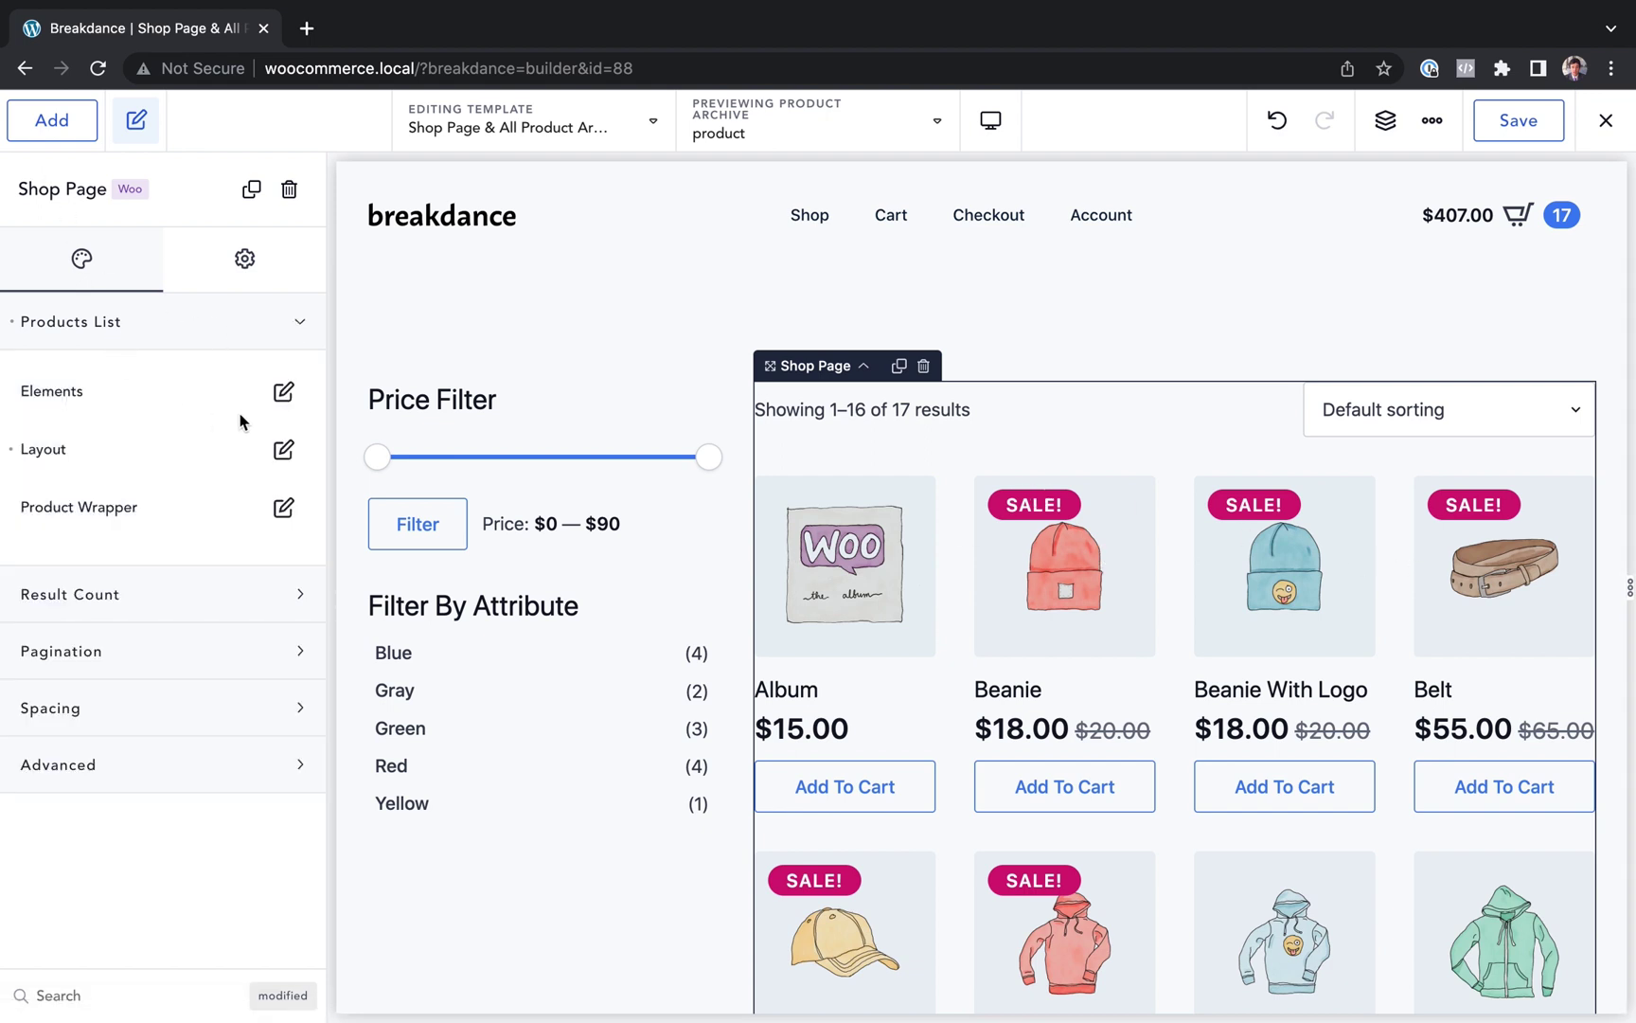
{"action": "left_click", "coordinate": [283, 449]}
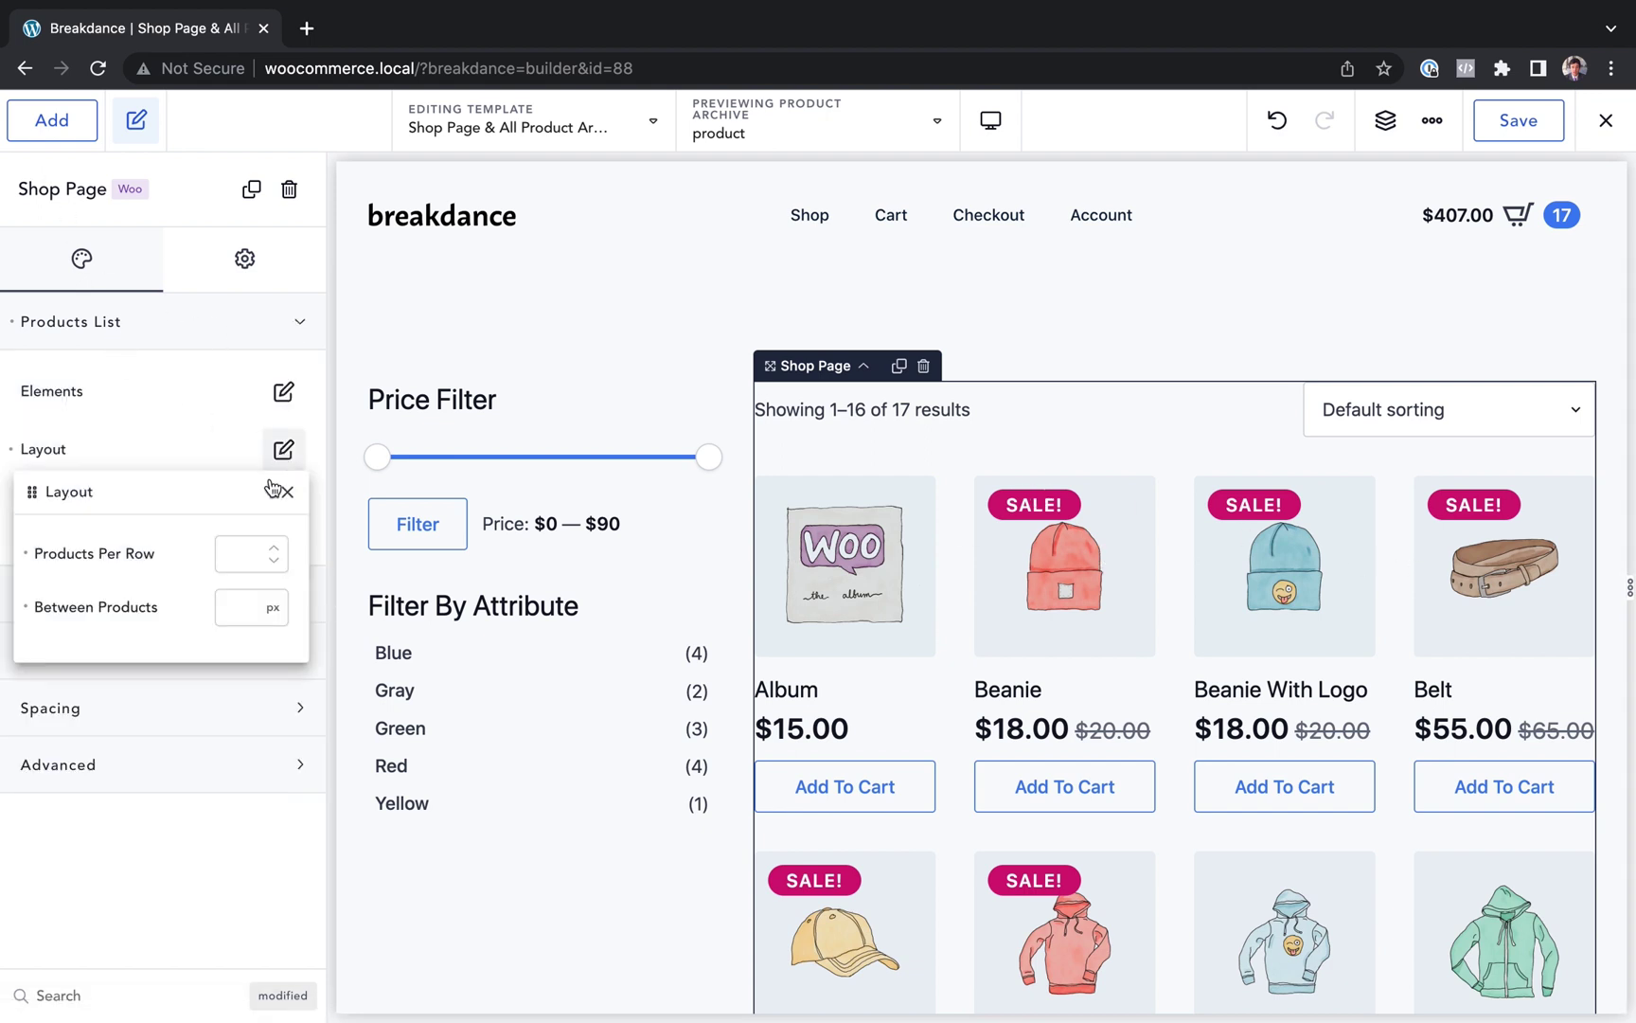
{"action": "left_click", "coordinate": [233, 552]}
{"action": "type", "text": "3"}
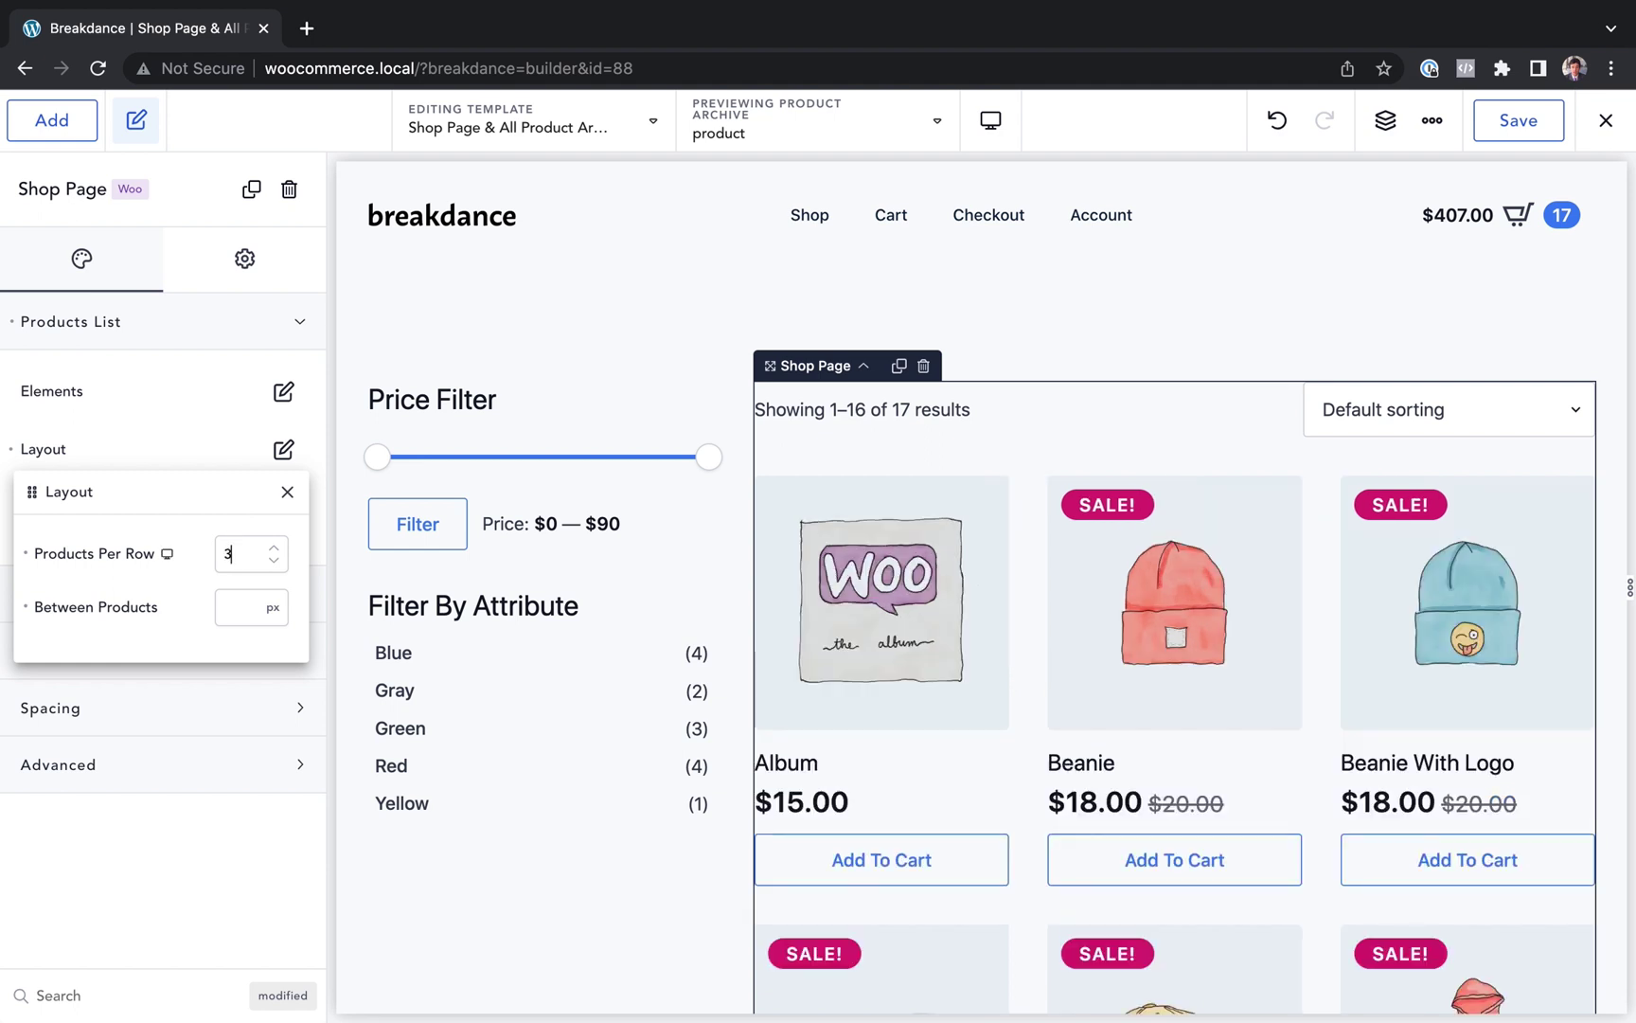
{"action": "left_click", "coordinate": [222, 616]}
{"action": "type", "text": "14"}
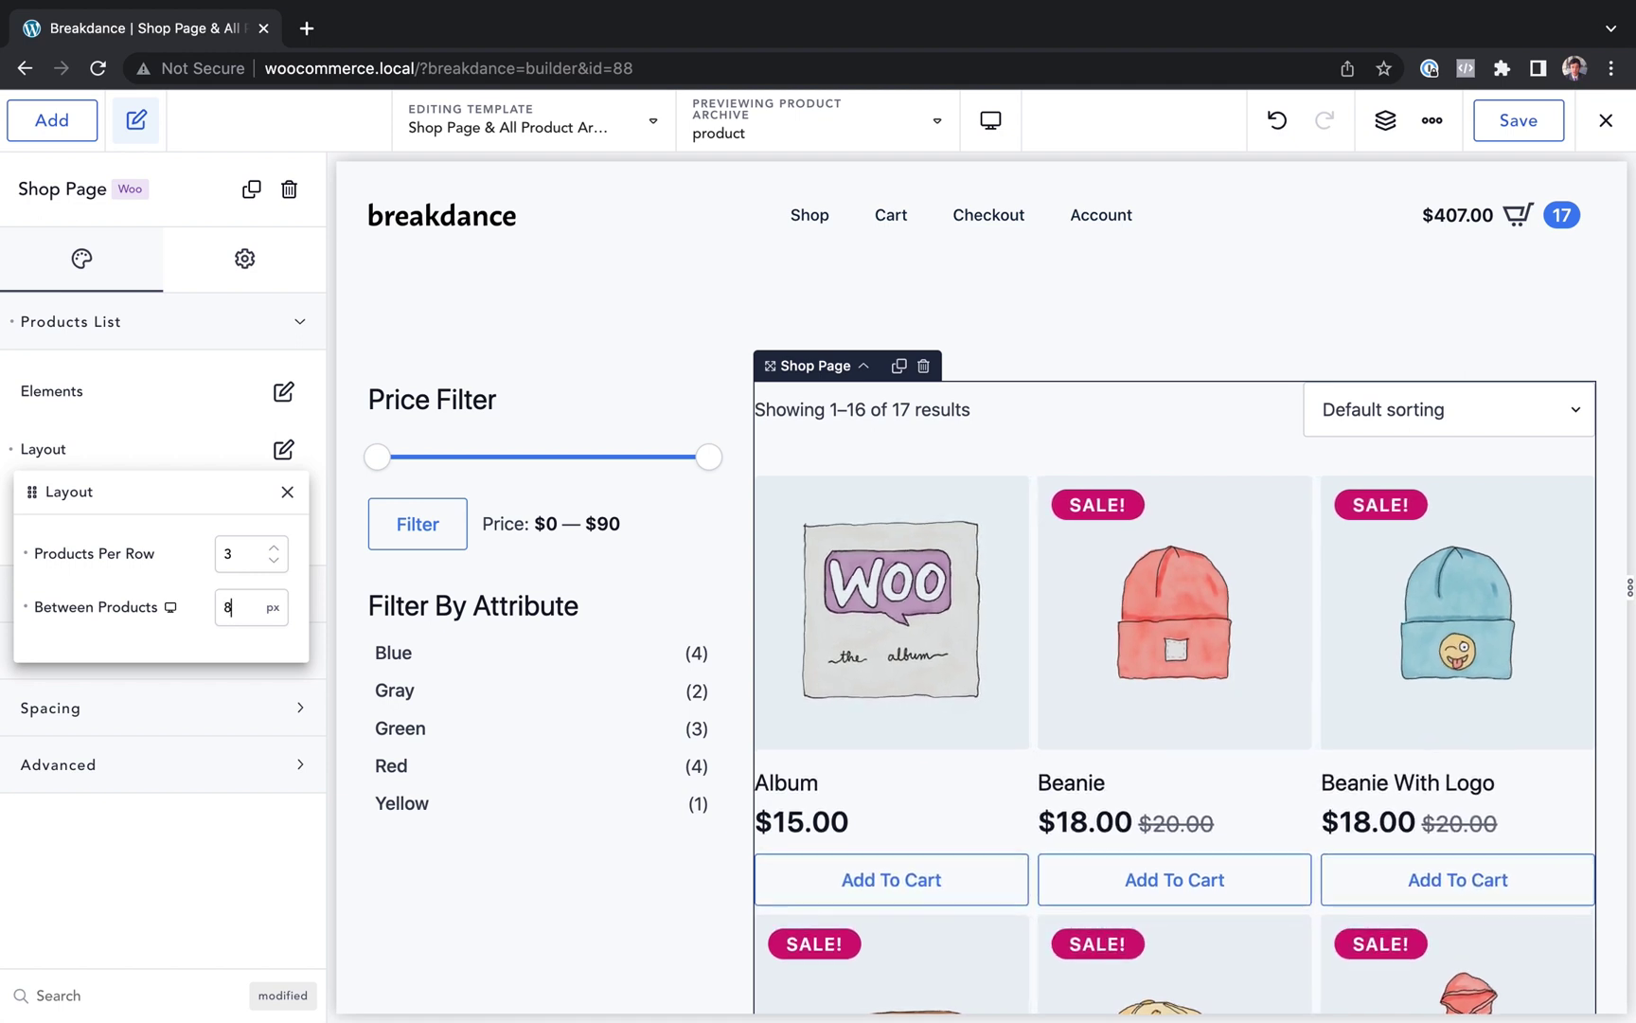
{"action": "key", "text": "BackSpace"}
{"action": "key", "text": "BackSpace"}
{"action": "type", "text": "20"}
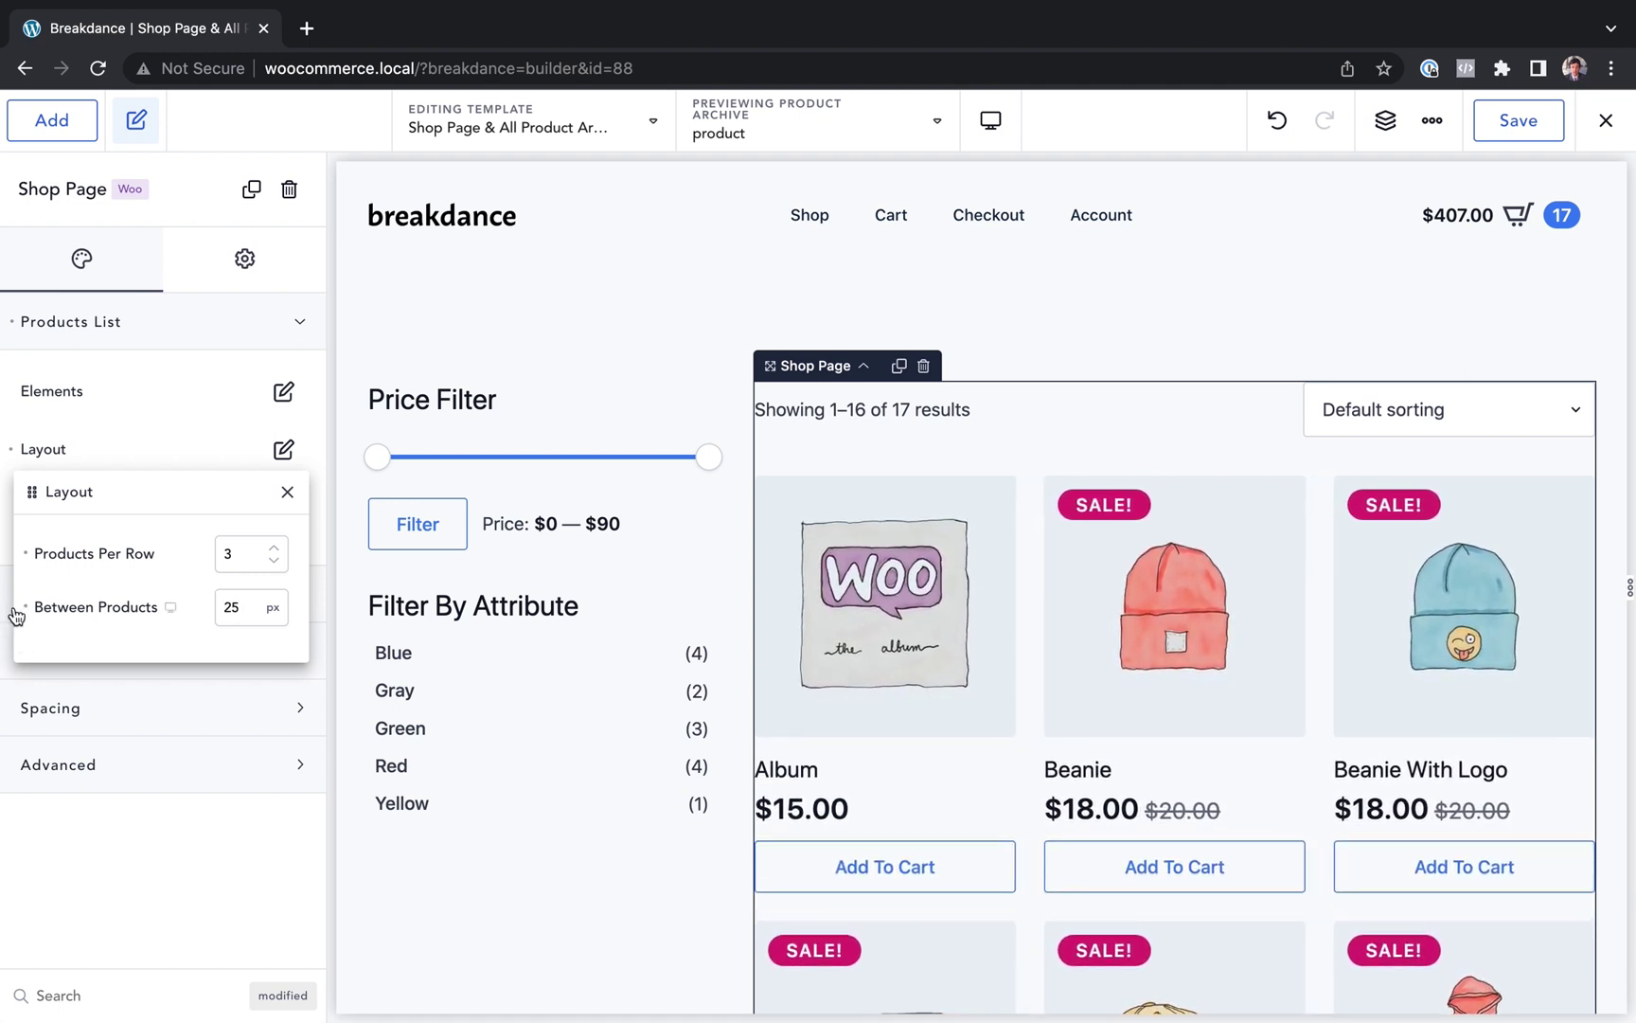
{"action": "left_click", "coordinate": [24, 606]}
{"action": "left_click", "coordinate": [287, 494]}
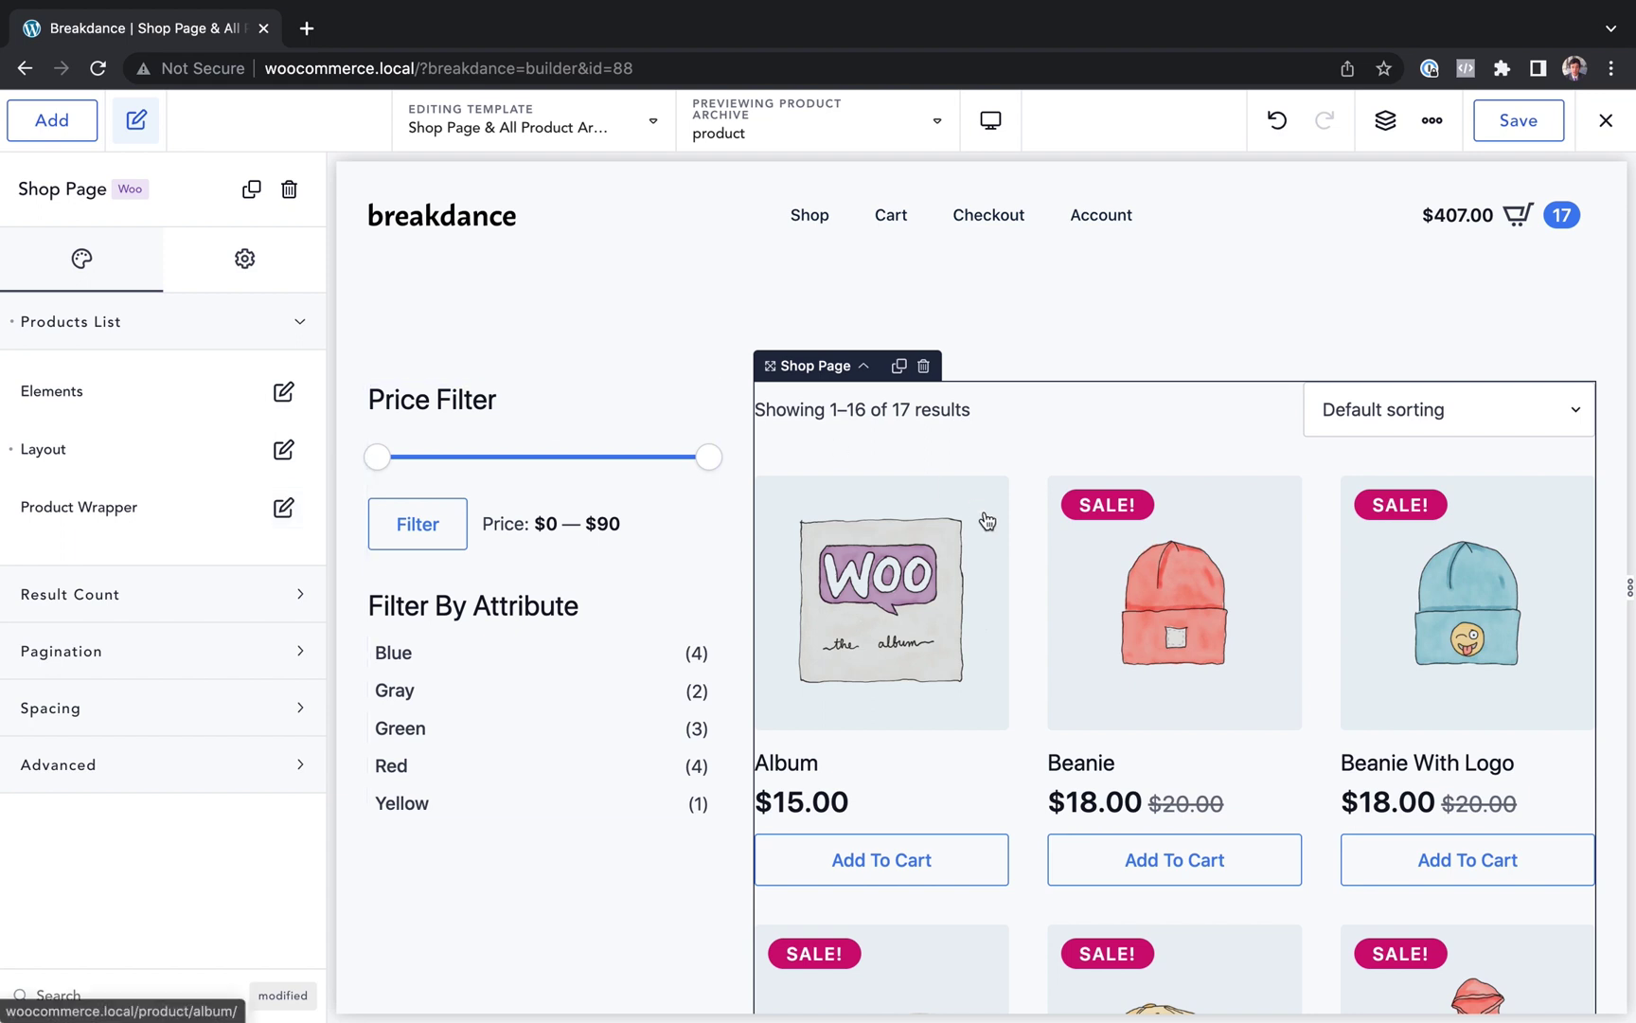
Enable the Categories label on product cards with 12 px Space After
{"action": "scroll", "coordinate": [986, 519], "scroll_direction": "down", "scroll_amount": 3}
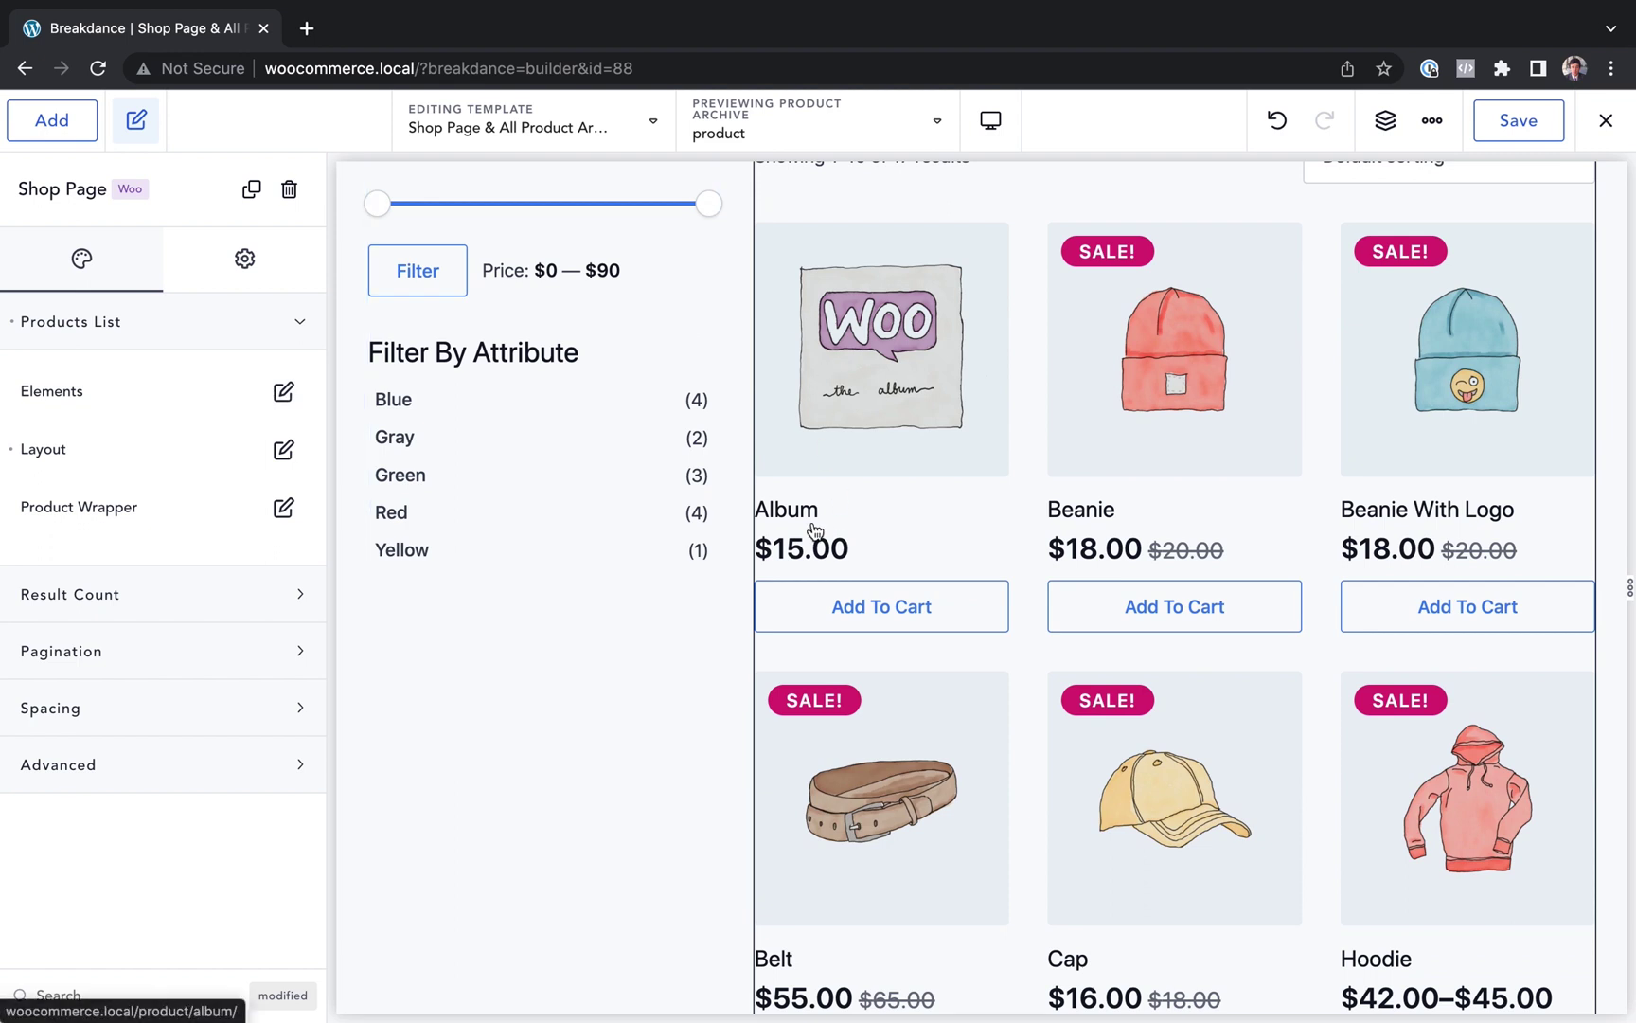
{"action": "scroll", "coordinate": [855, 431], "scroll_direction": "up", "scroll_amount": 2}
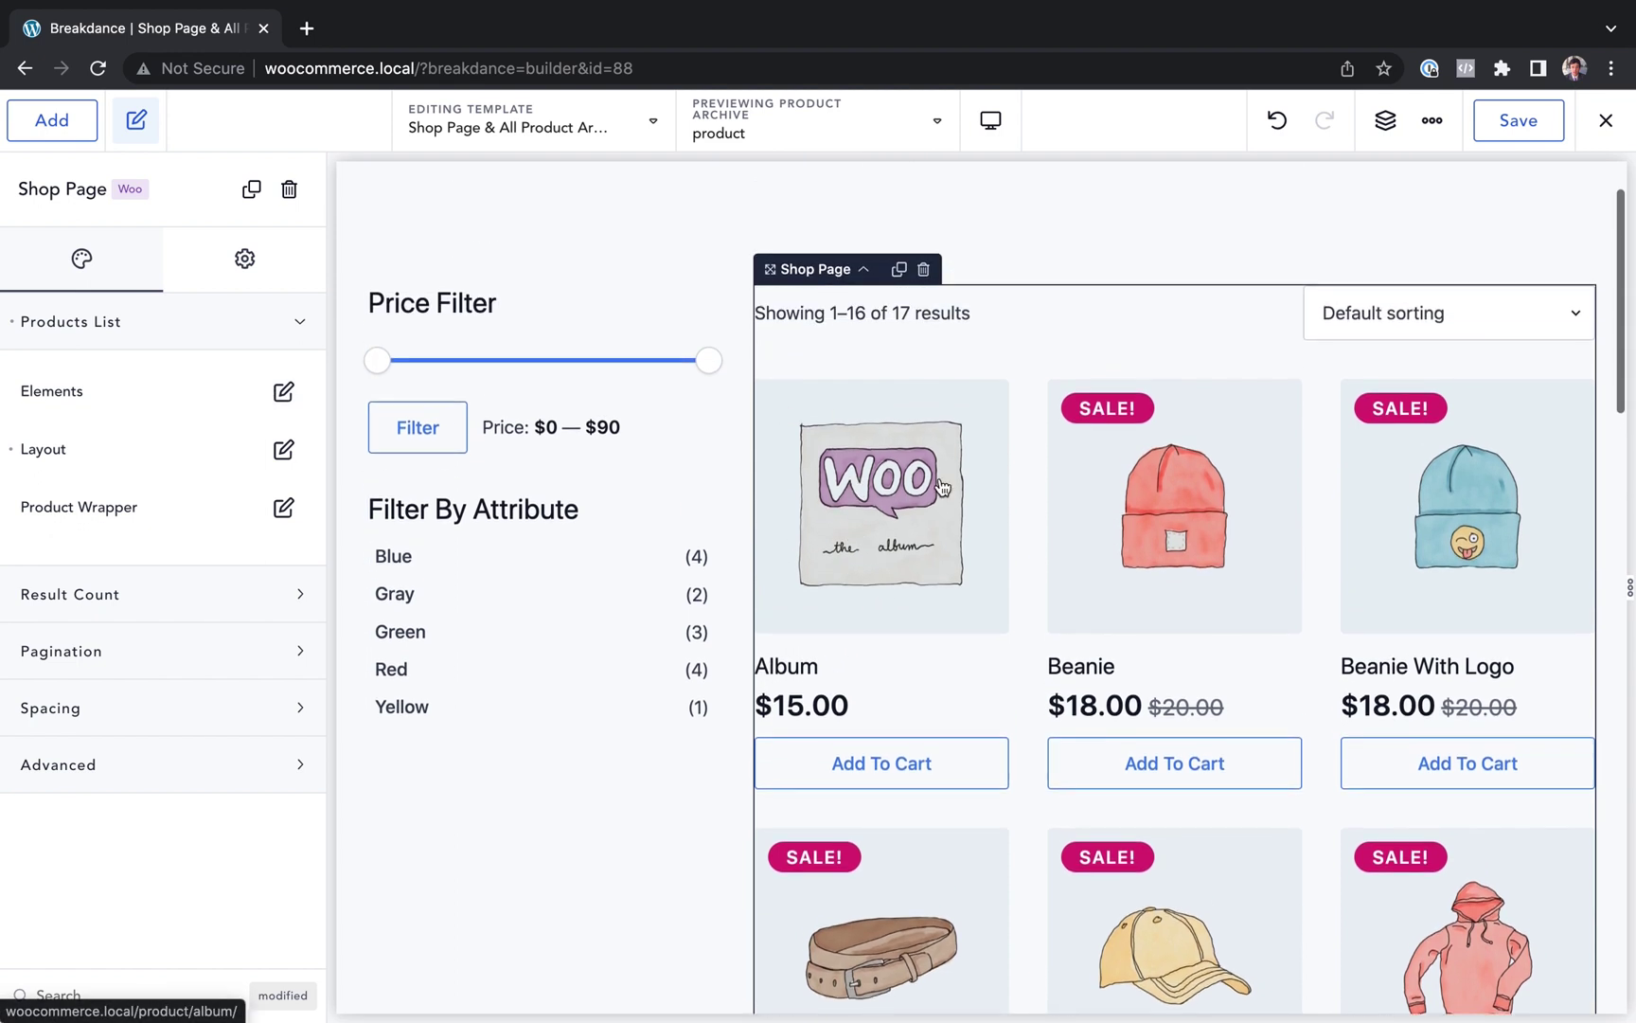
{"action": "left_click", "coordinate": [282, 392]}
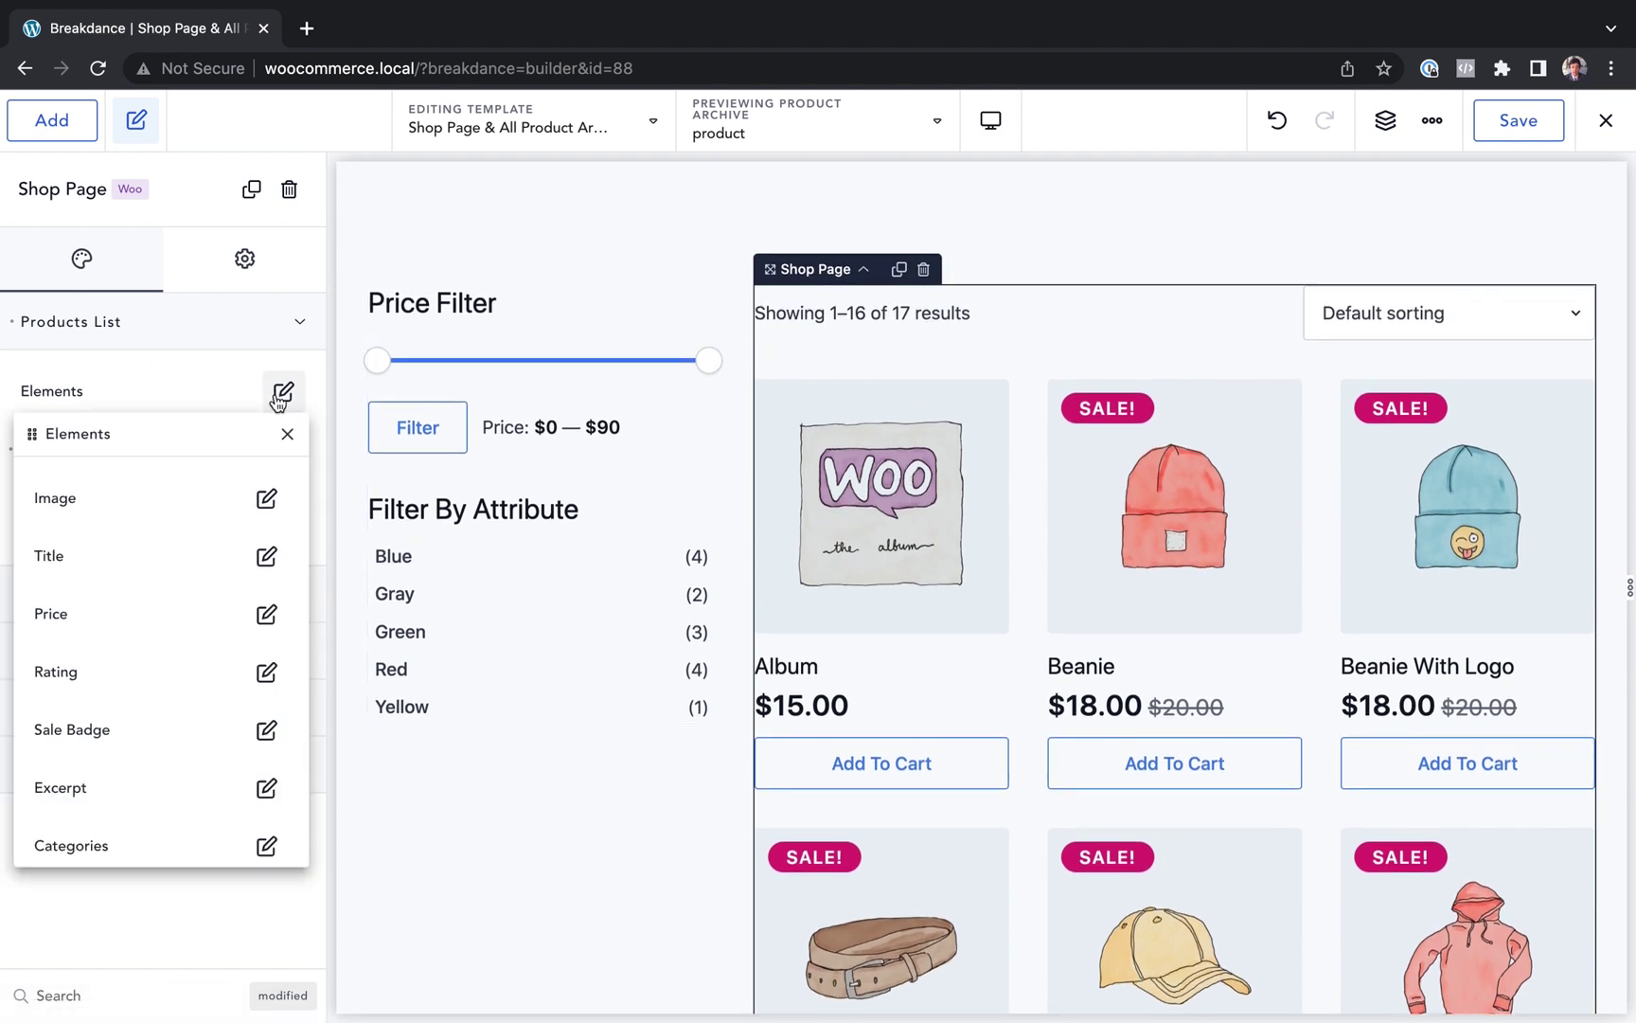
{"action": "scroll", "coordinate": [226, 658], "scroll_direction": "down", "scroll_amount": 1}
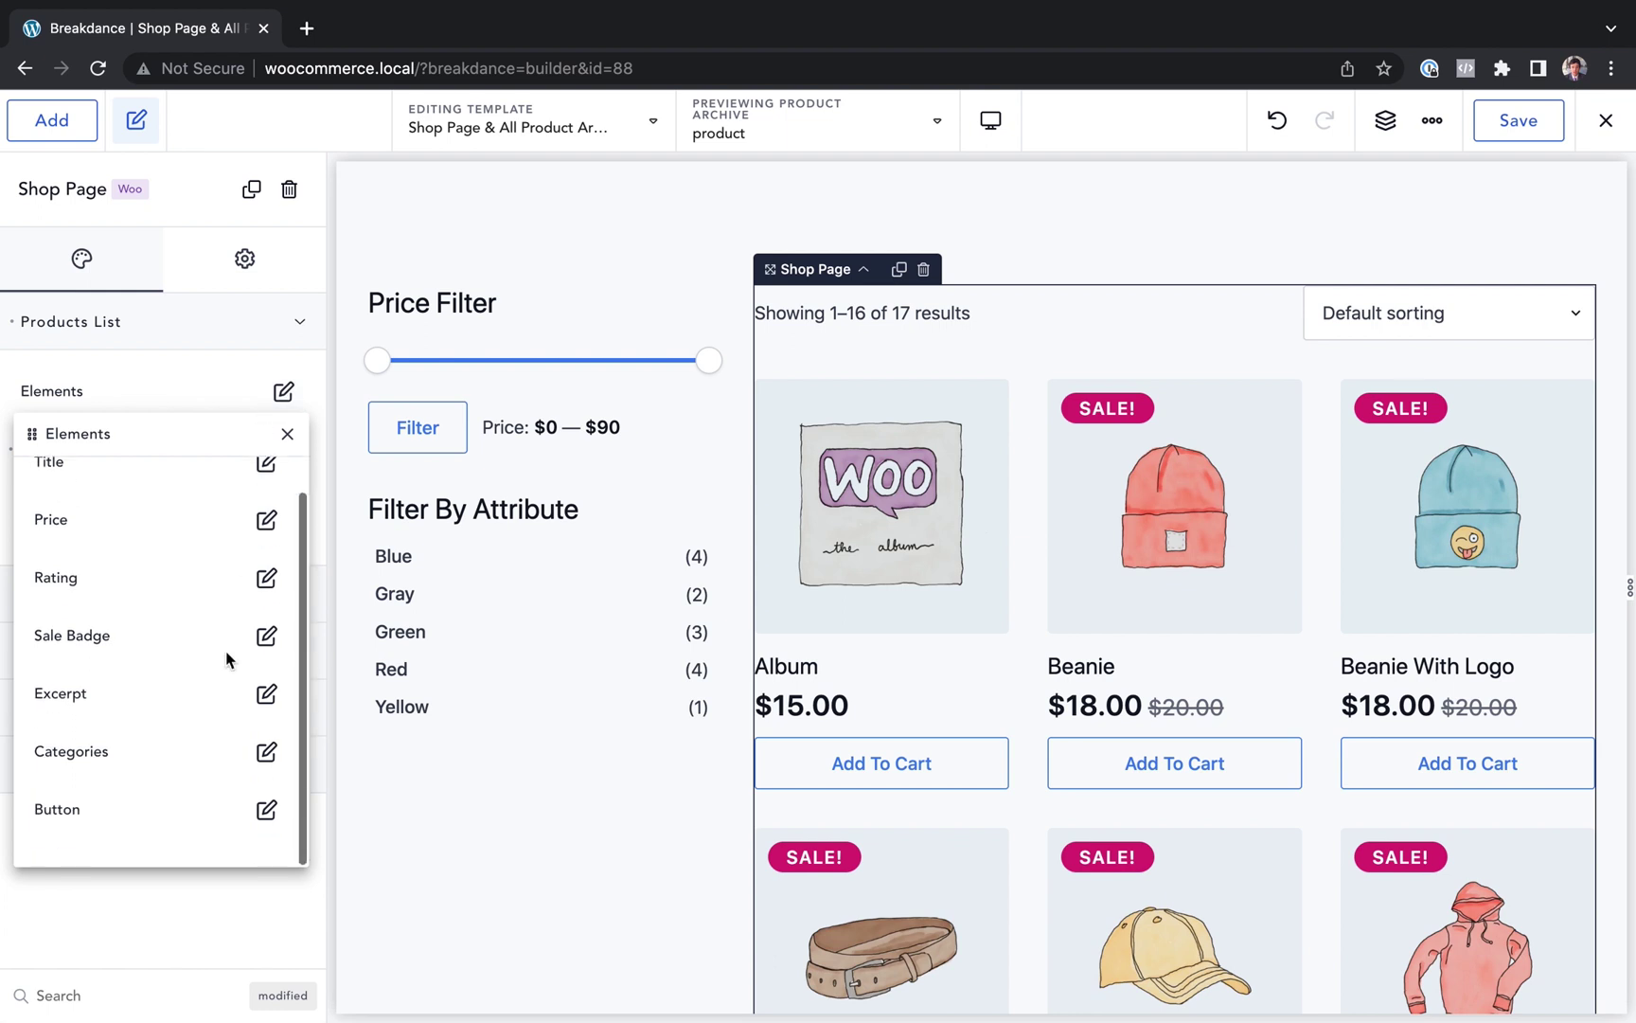
{"action": "left_click", "coordinate": [267, 748]}
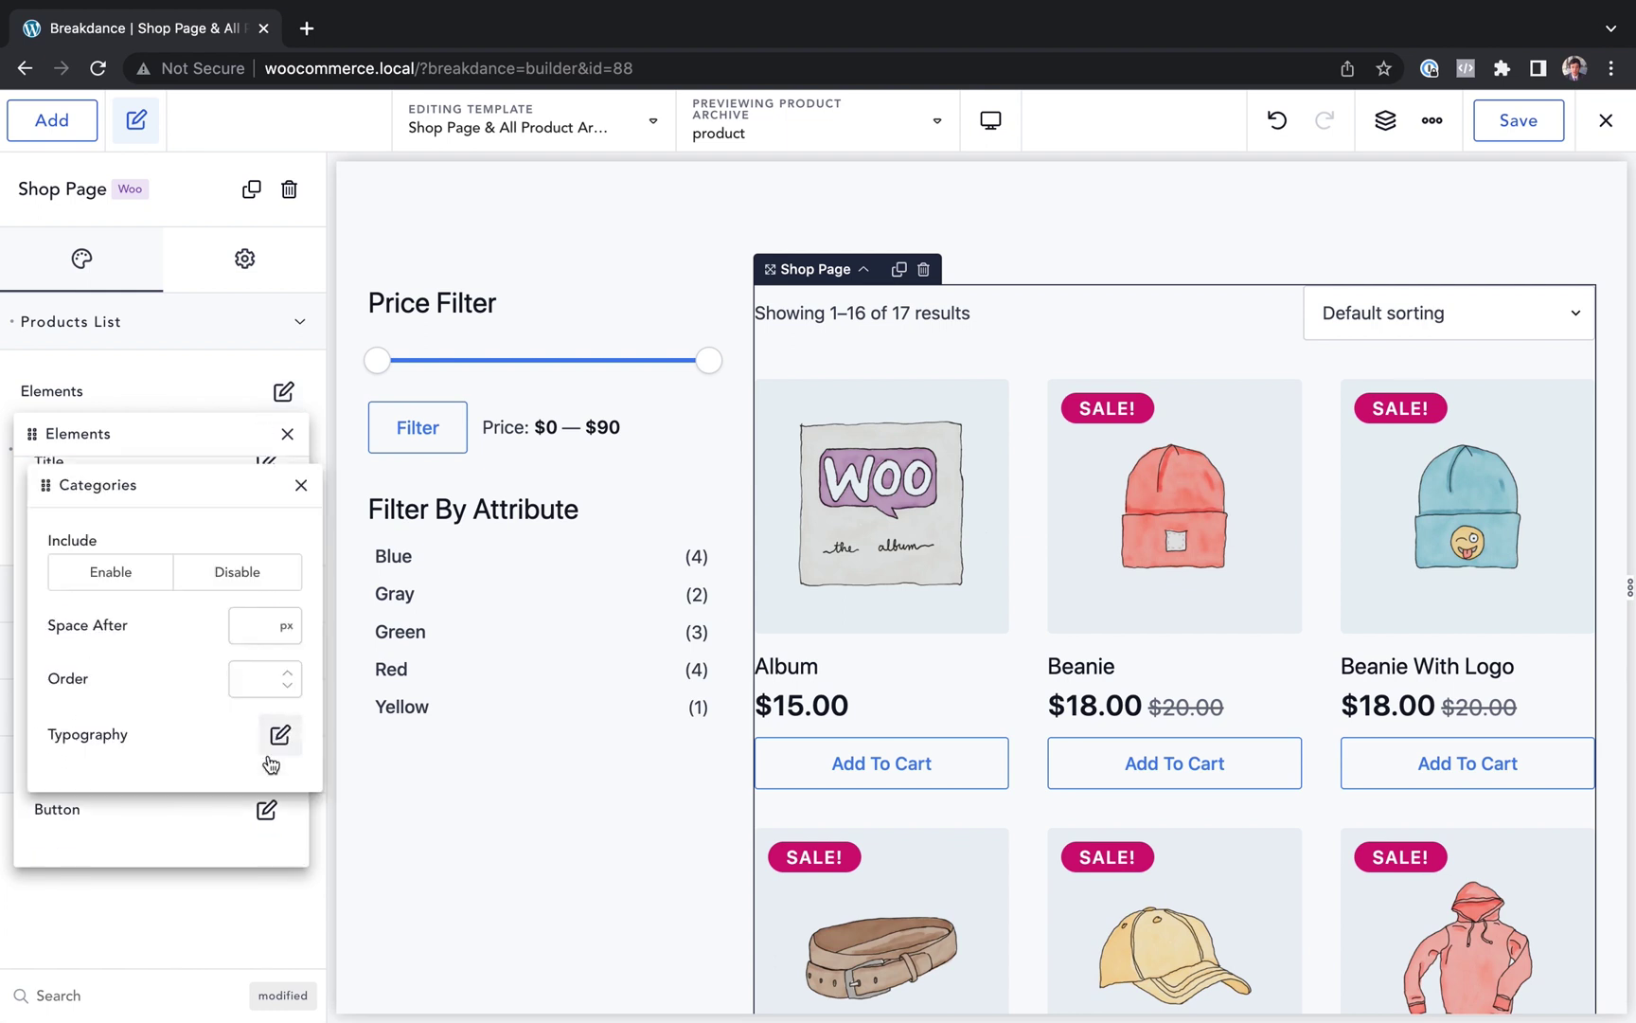
{"action": "left_click", "coordinate": [130, 586]}
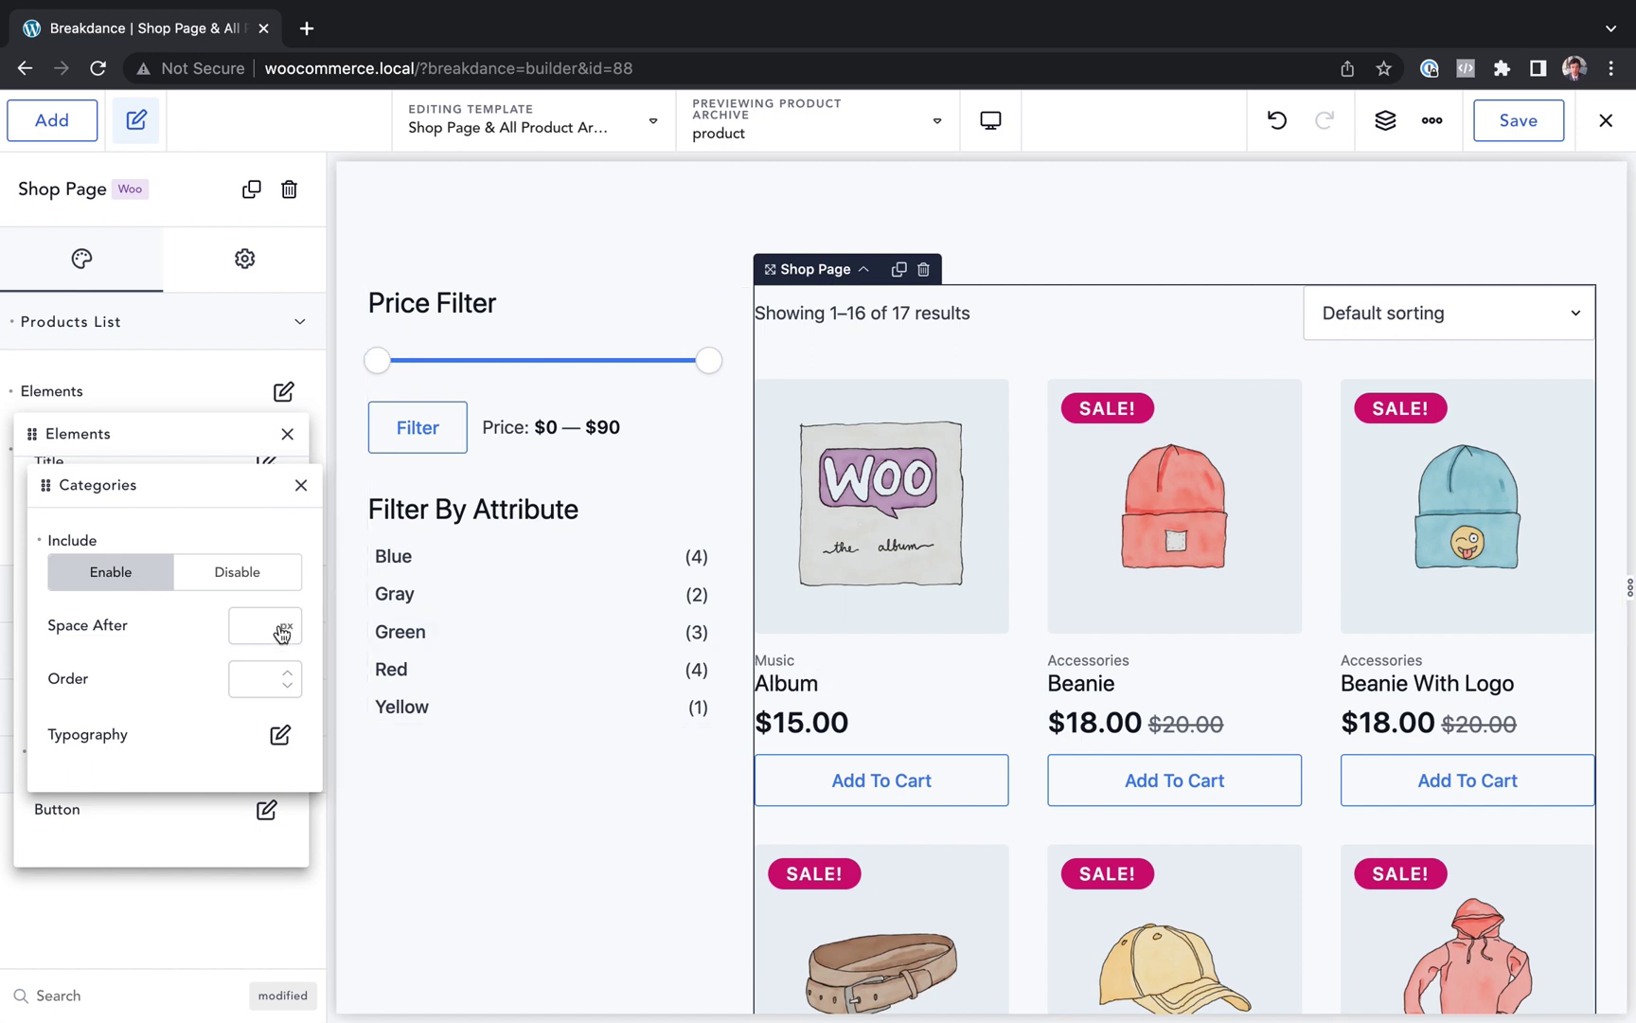
{"action": "type", "text": "12"}
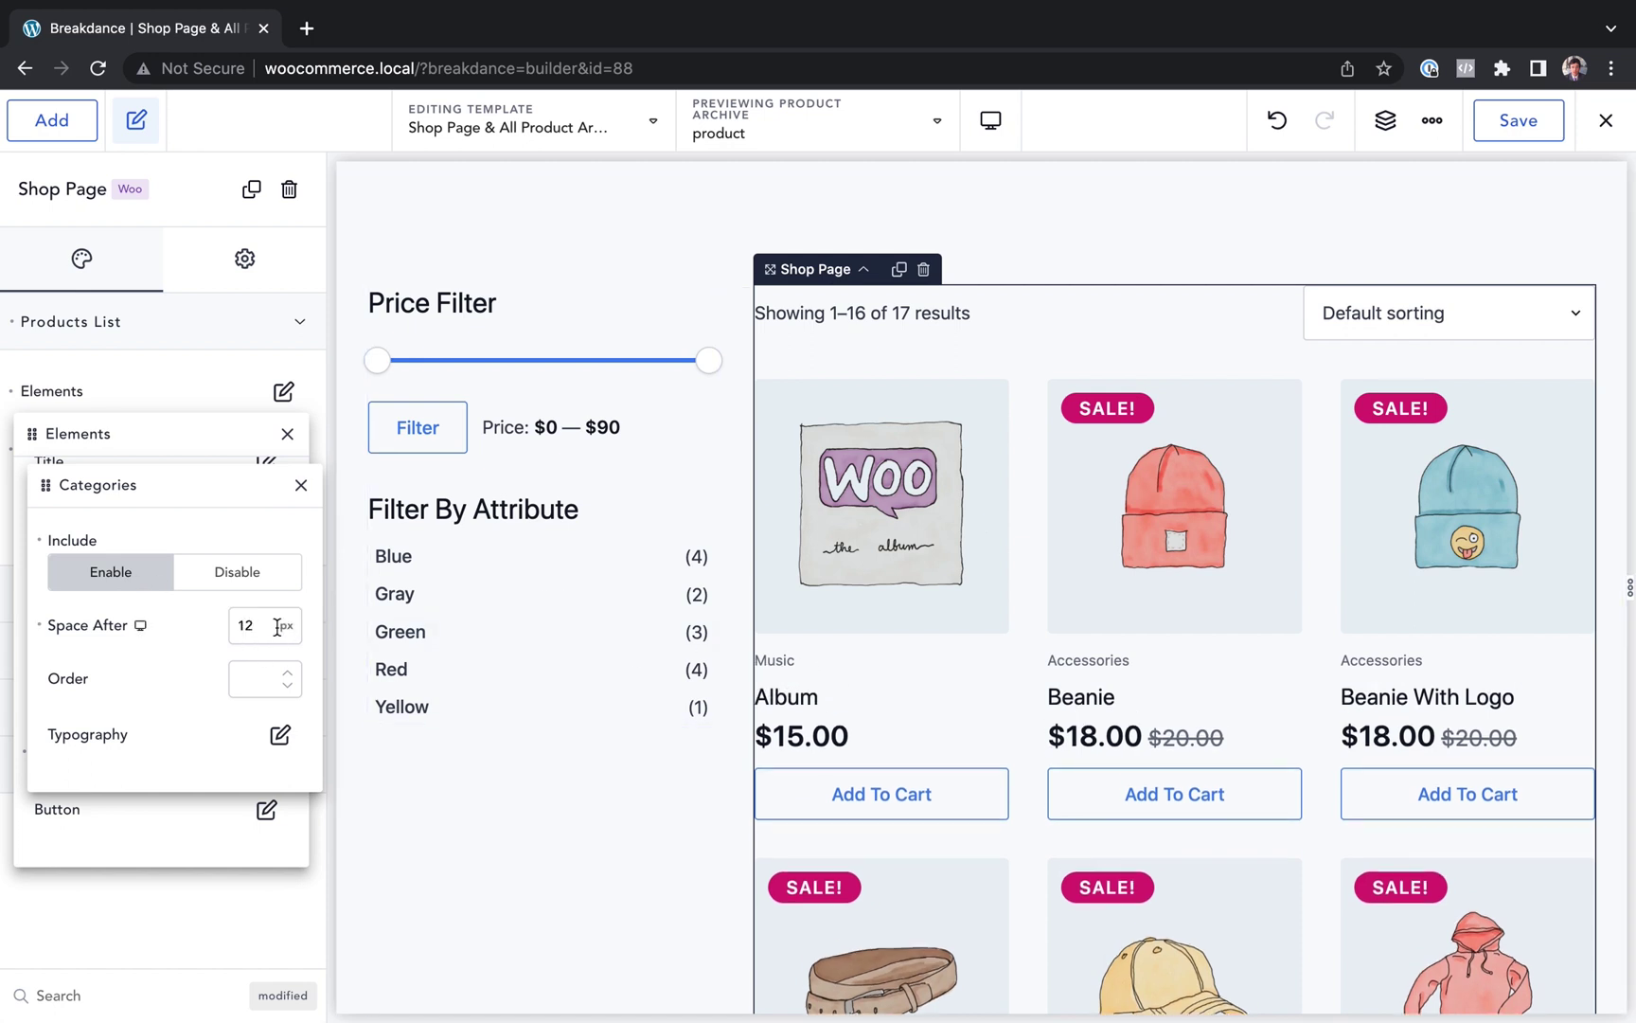
{"action": "left_click", "coordinate": [838, 528]}
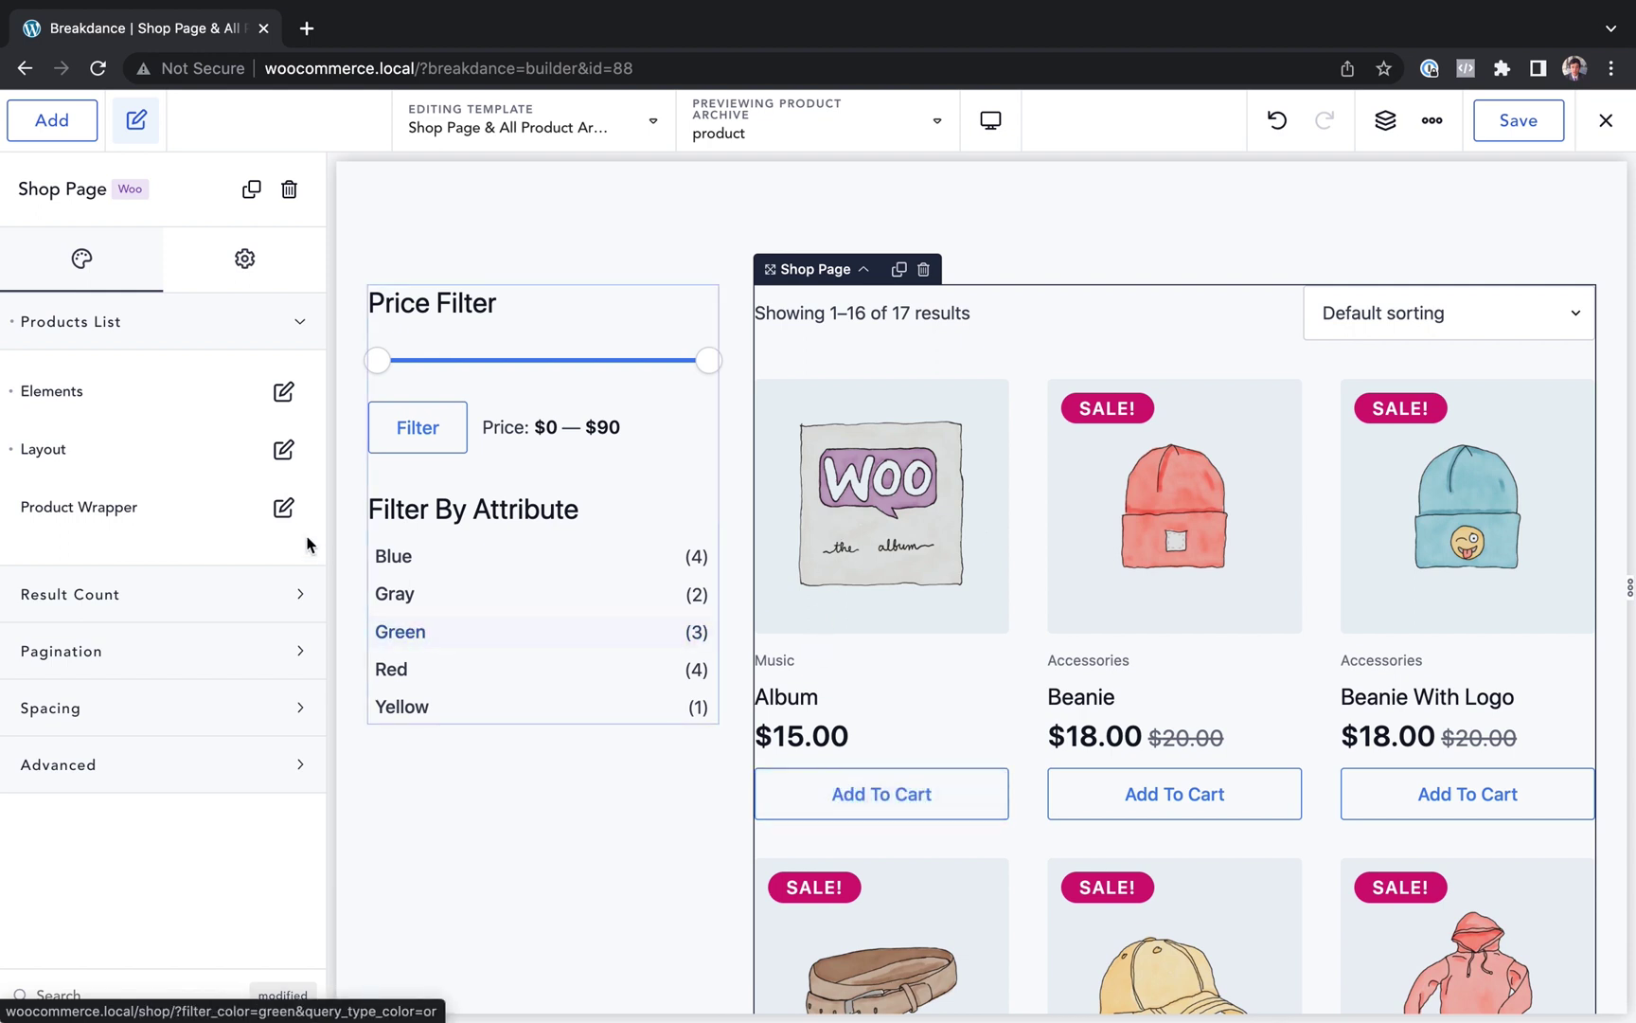
{"action": "left_click", "coordinate": [286, 398]}
{"action": "left_click", "coordinate": [266, 809]}
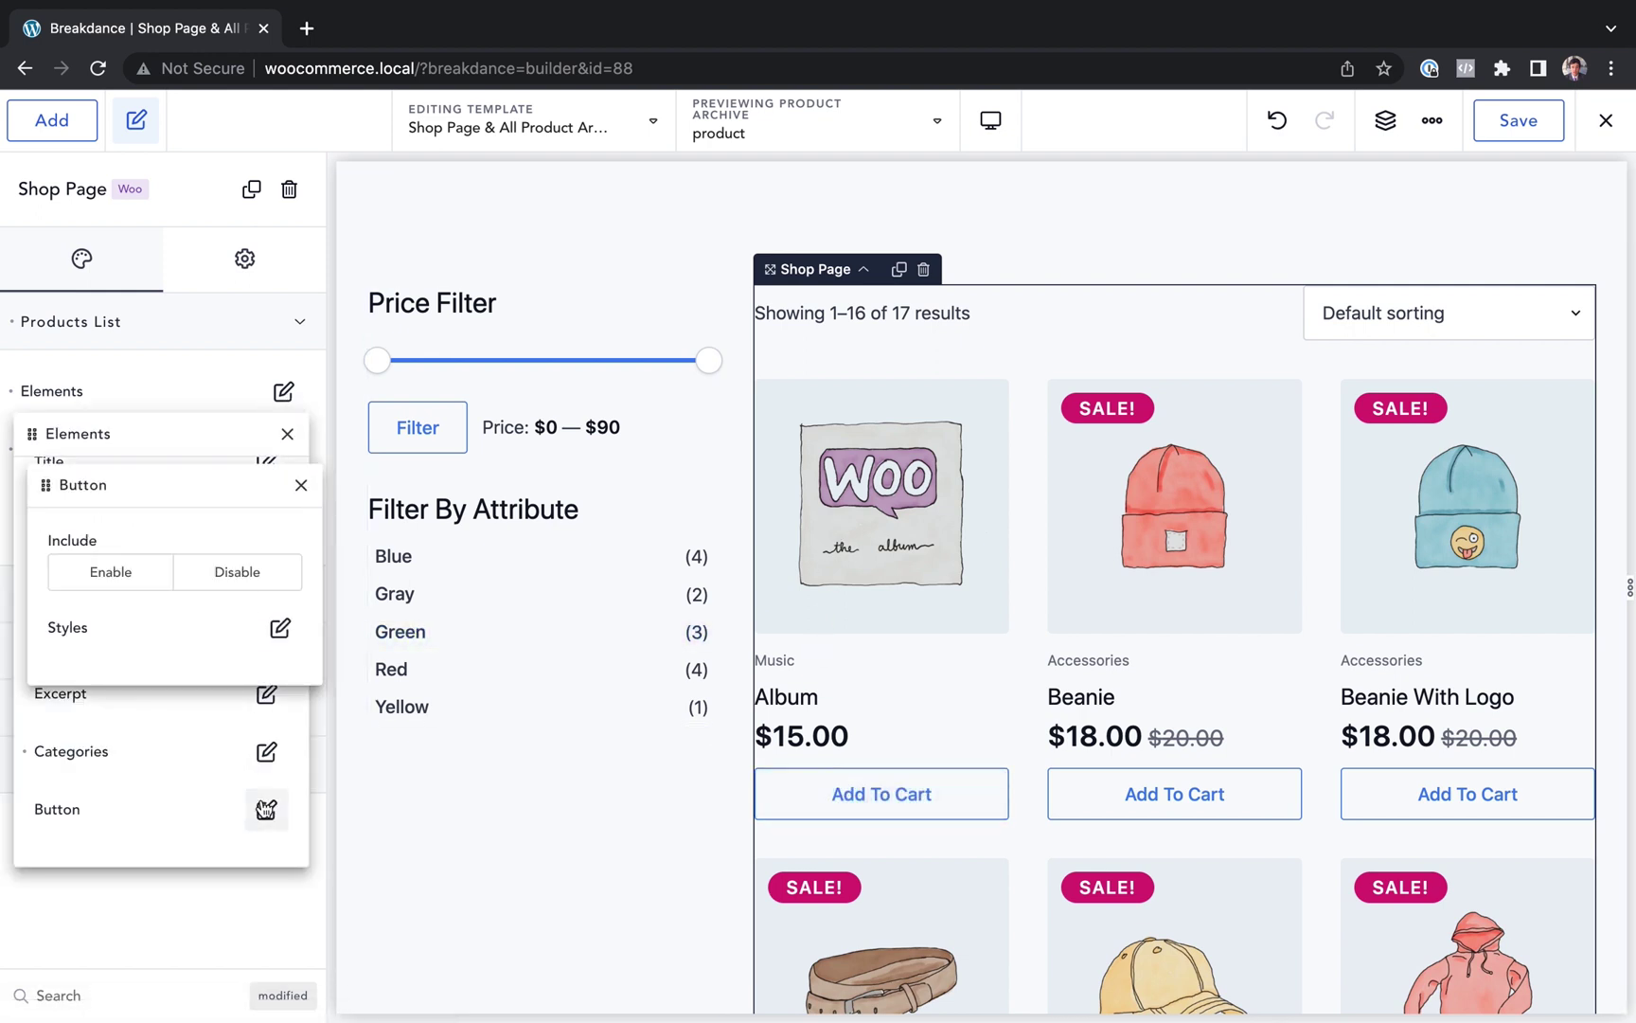
{"action": "left_click", "coordinate": [230, 587]}
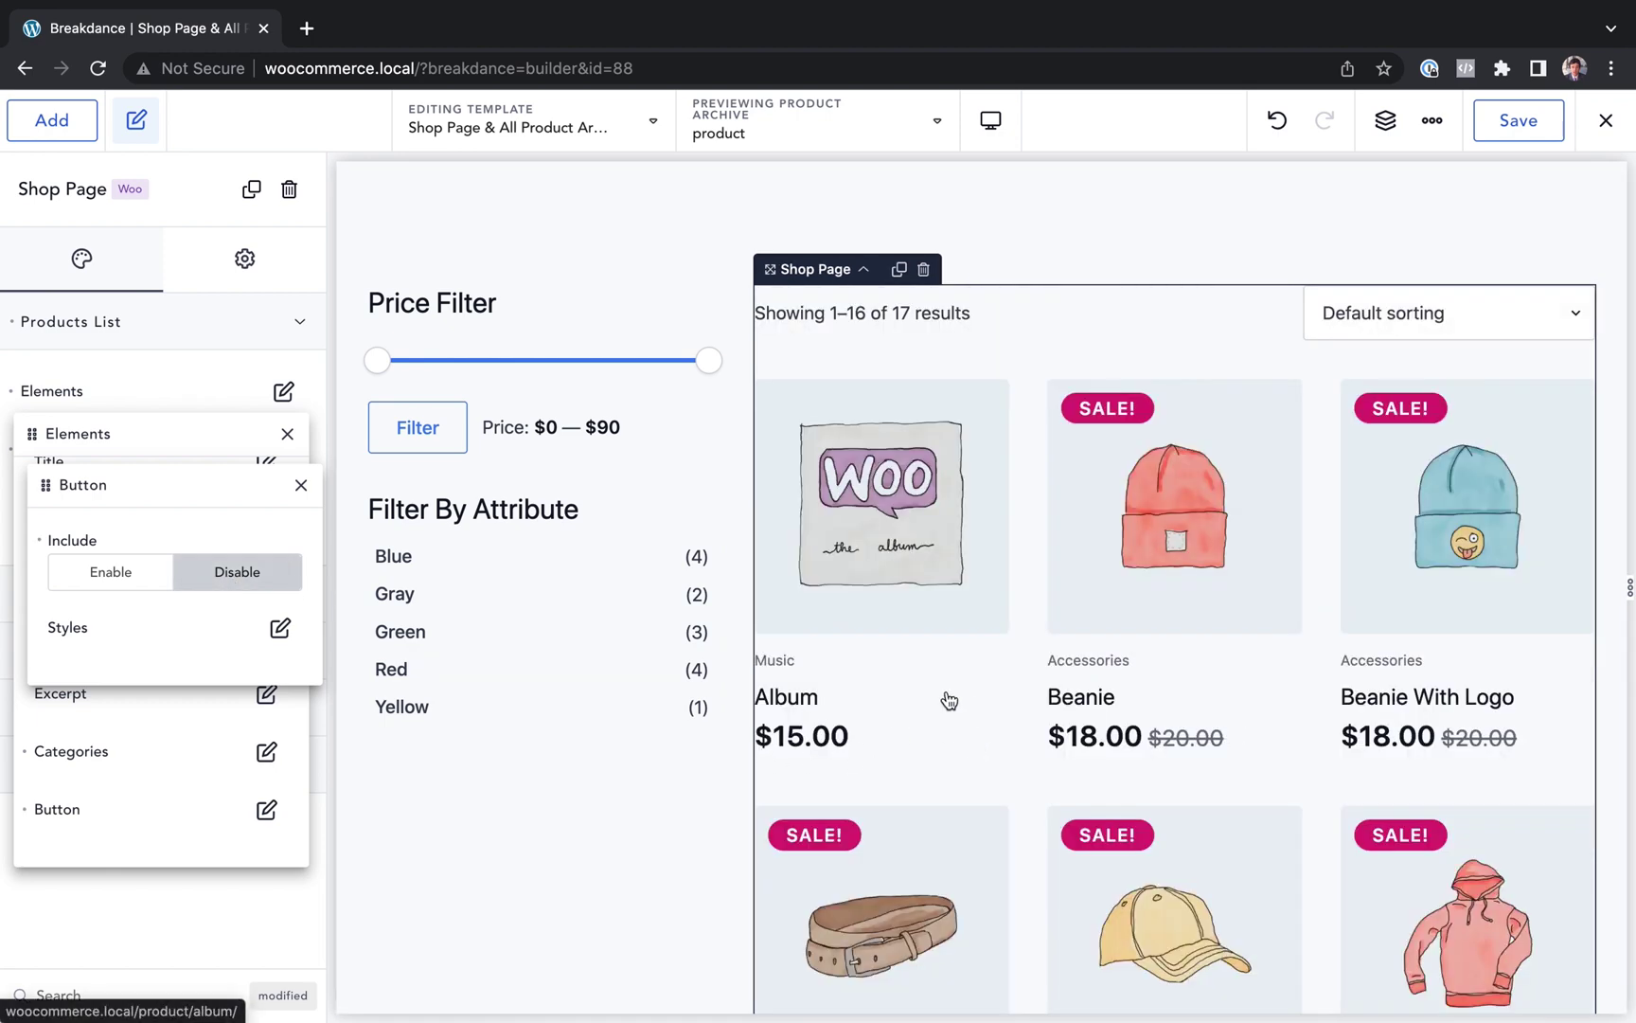
{"action": "left_click", "coordinate": [121, 574]}
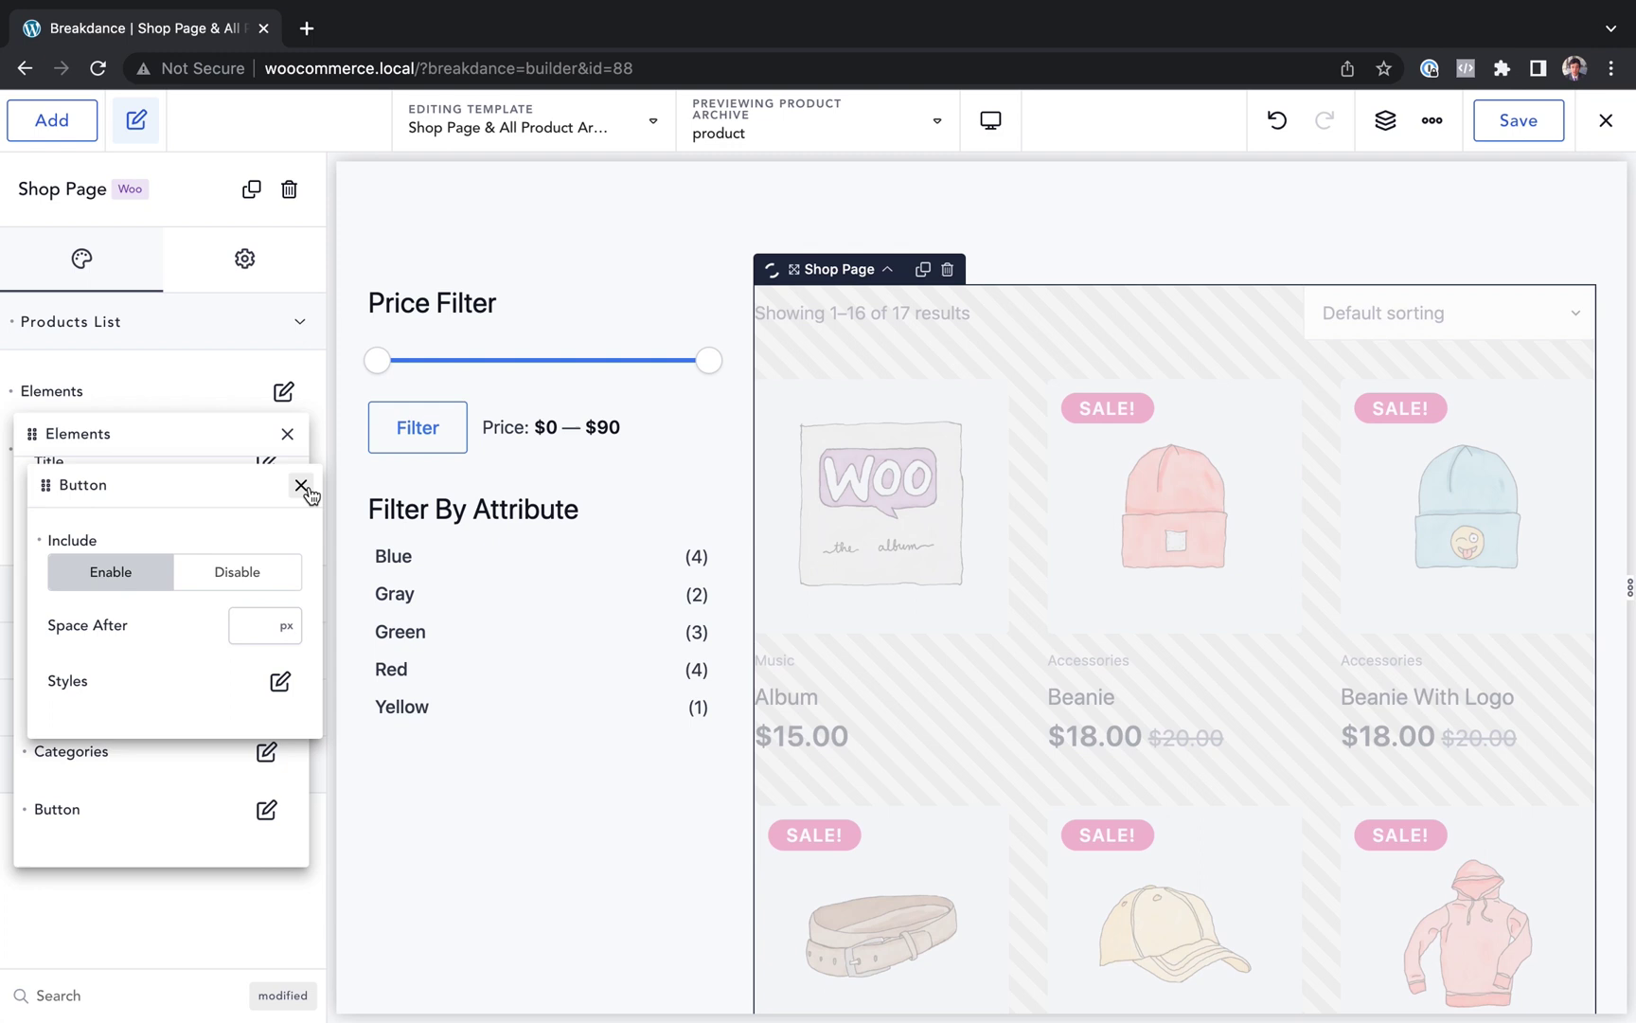
{"action": "left_click", "coordinate": [281, 681]}
{"action": "left_click", "coordinate": [305, 663]}
{"action": "left_click", "coordinate": [293, 737]}
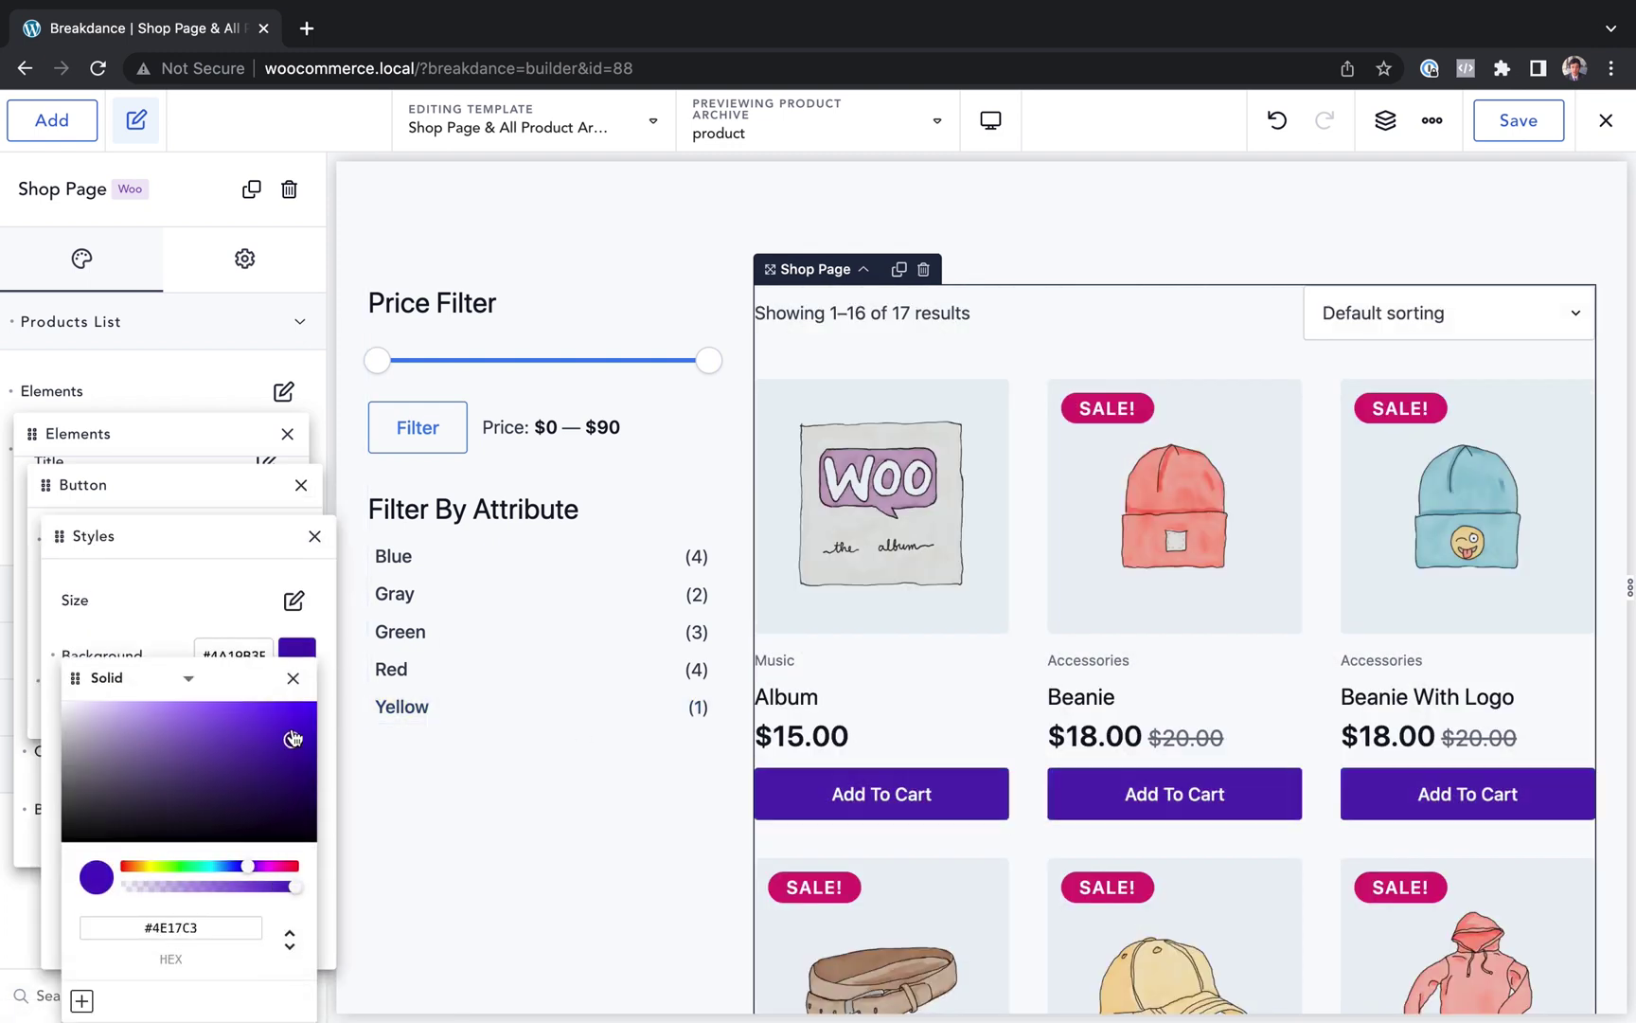
{"action": "left_click", "coordinate": [295, 679]}
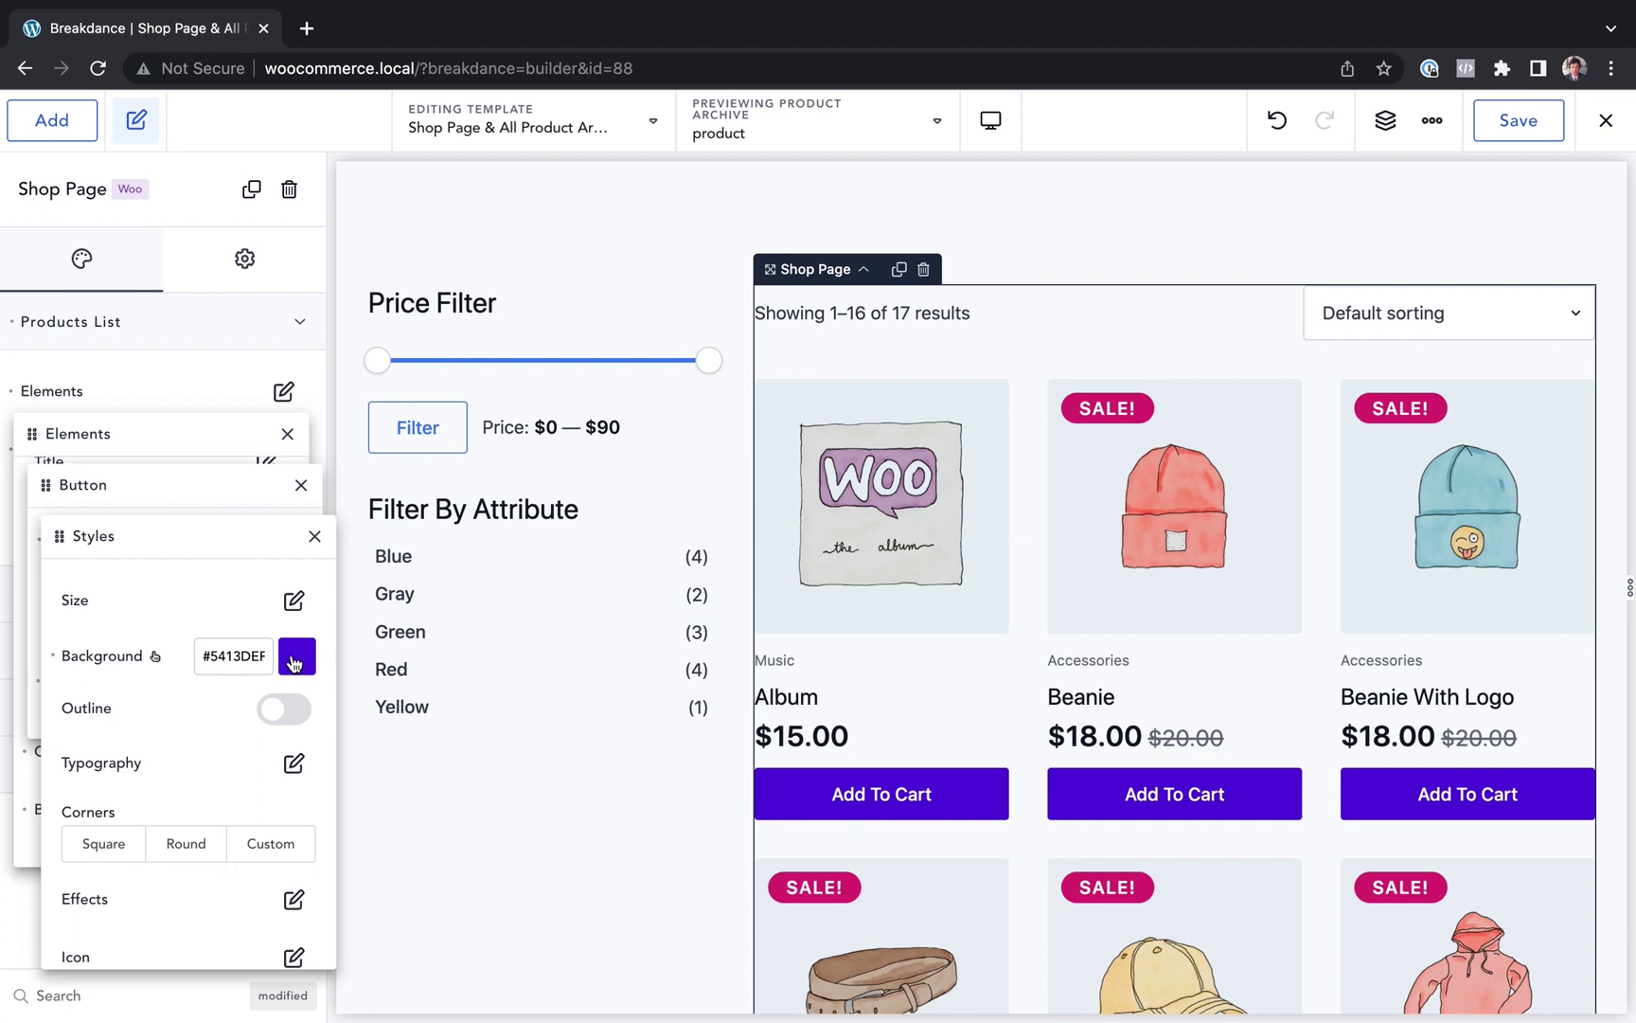
{"action": "left_click", "coordinate": [53, 657]}
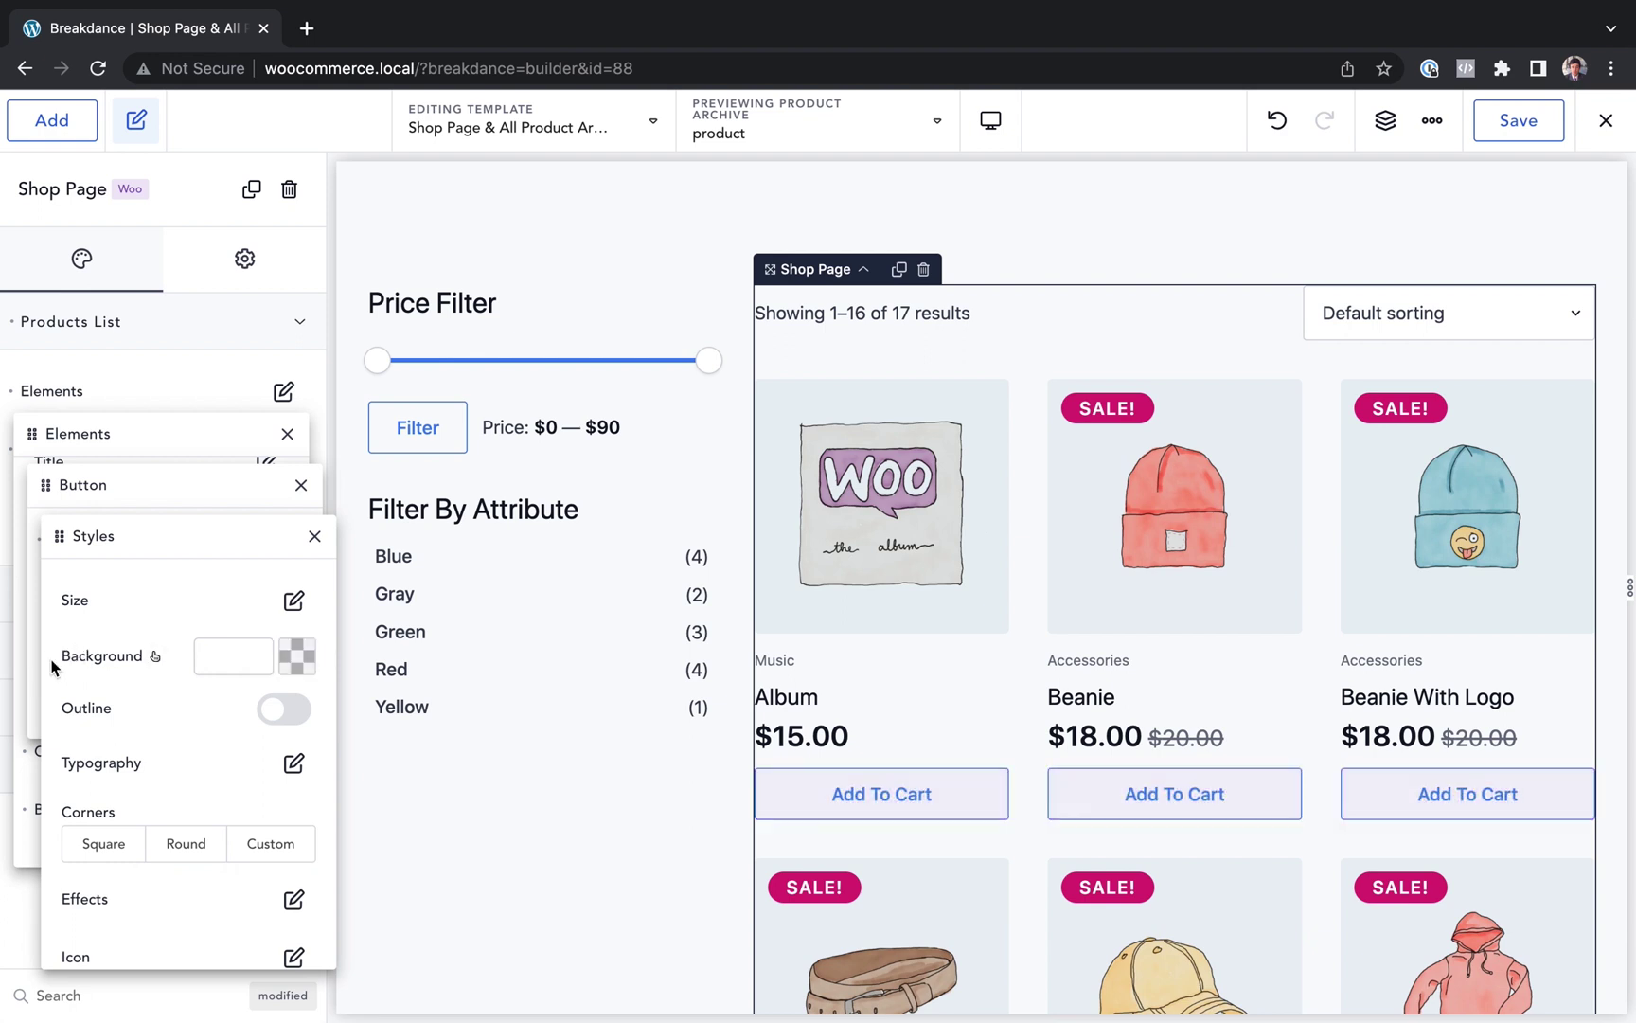
{"action": "left_click", "coordinate": [315, 536]}
{"action": "left_click", "coordinate": [1425, 129]}
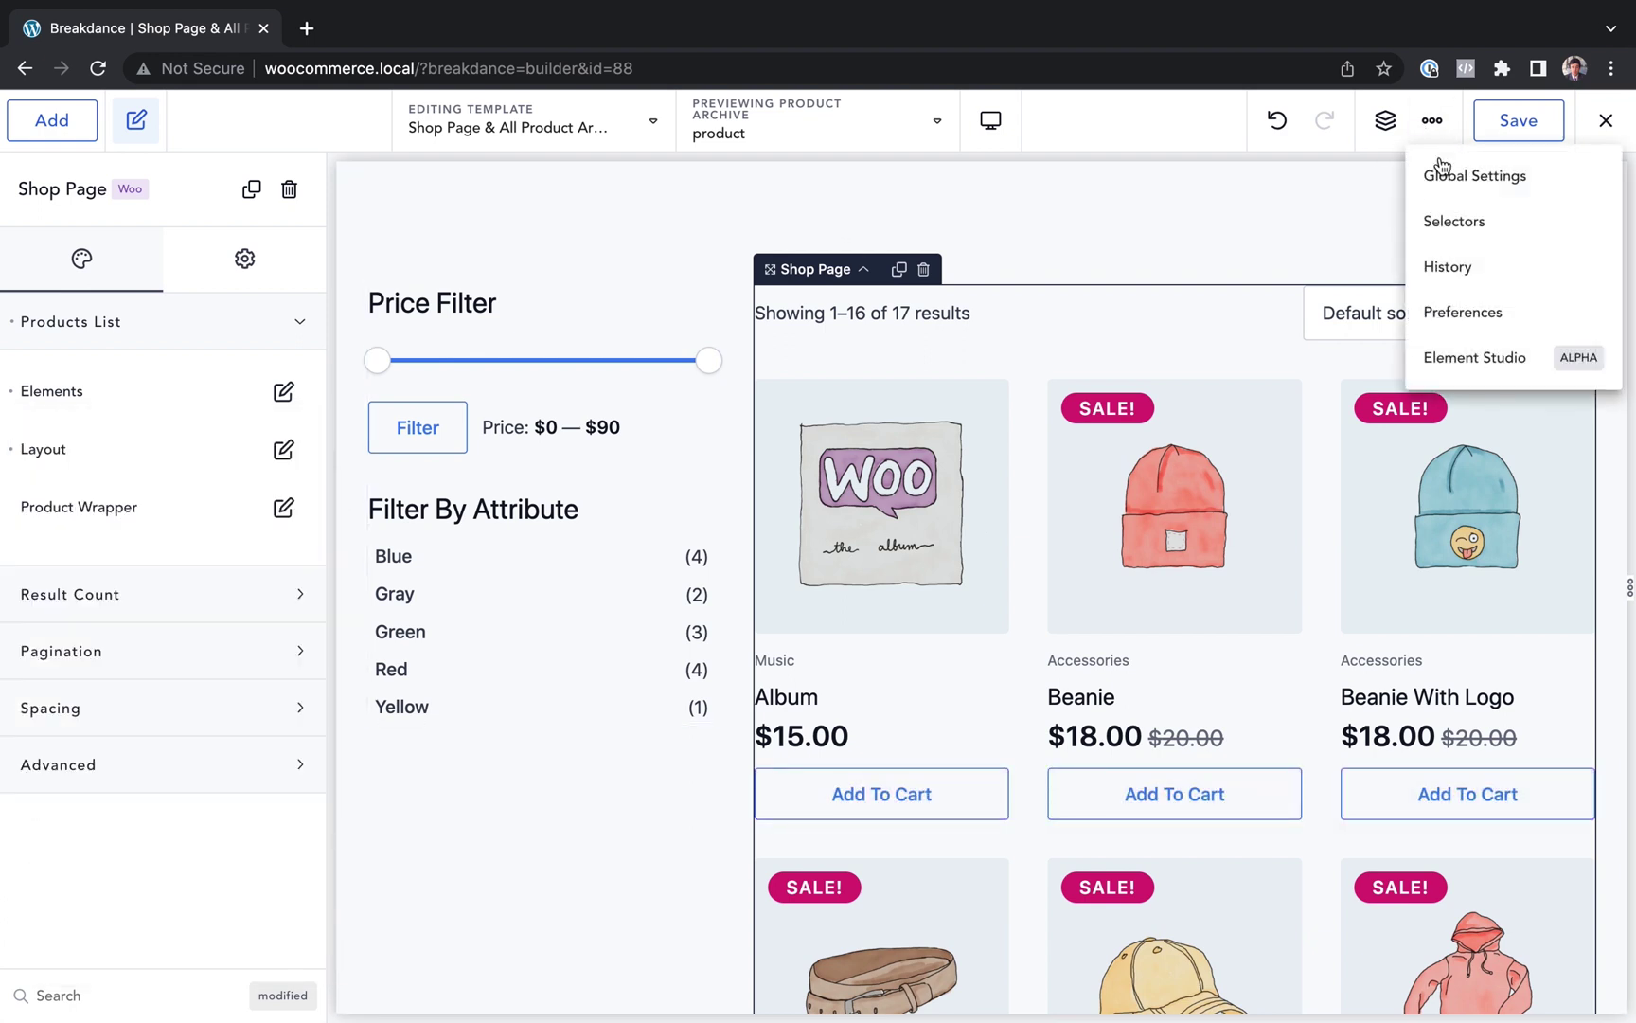
{"action": "left_click", "coordinate": [1430, 172]}
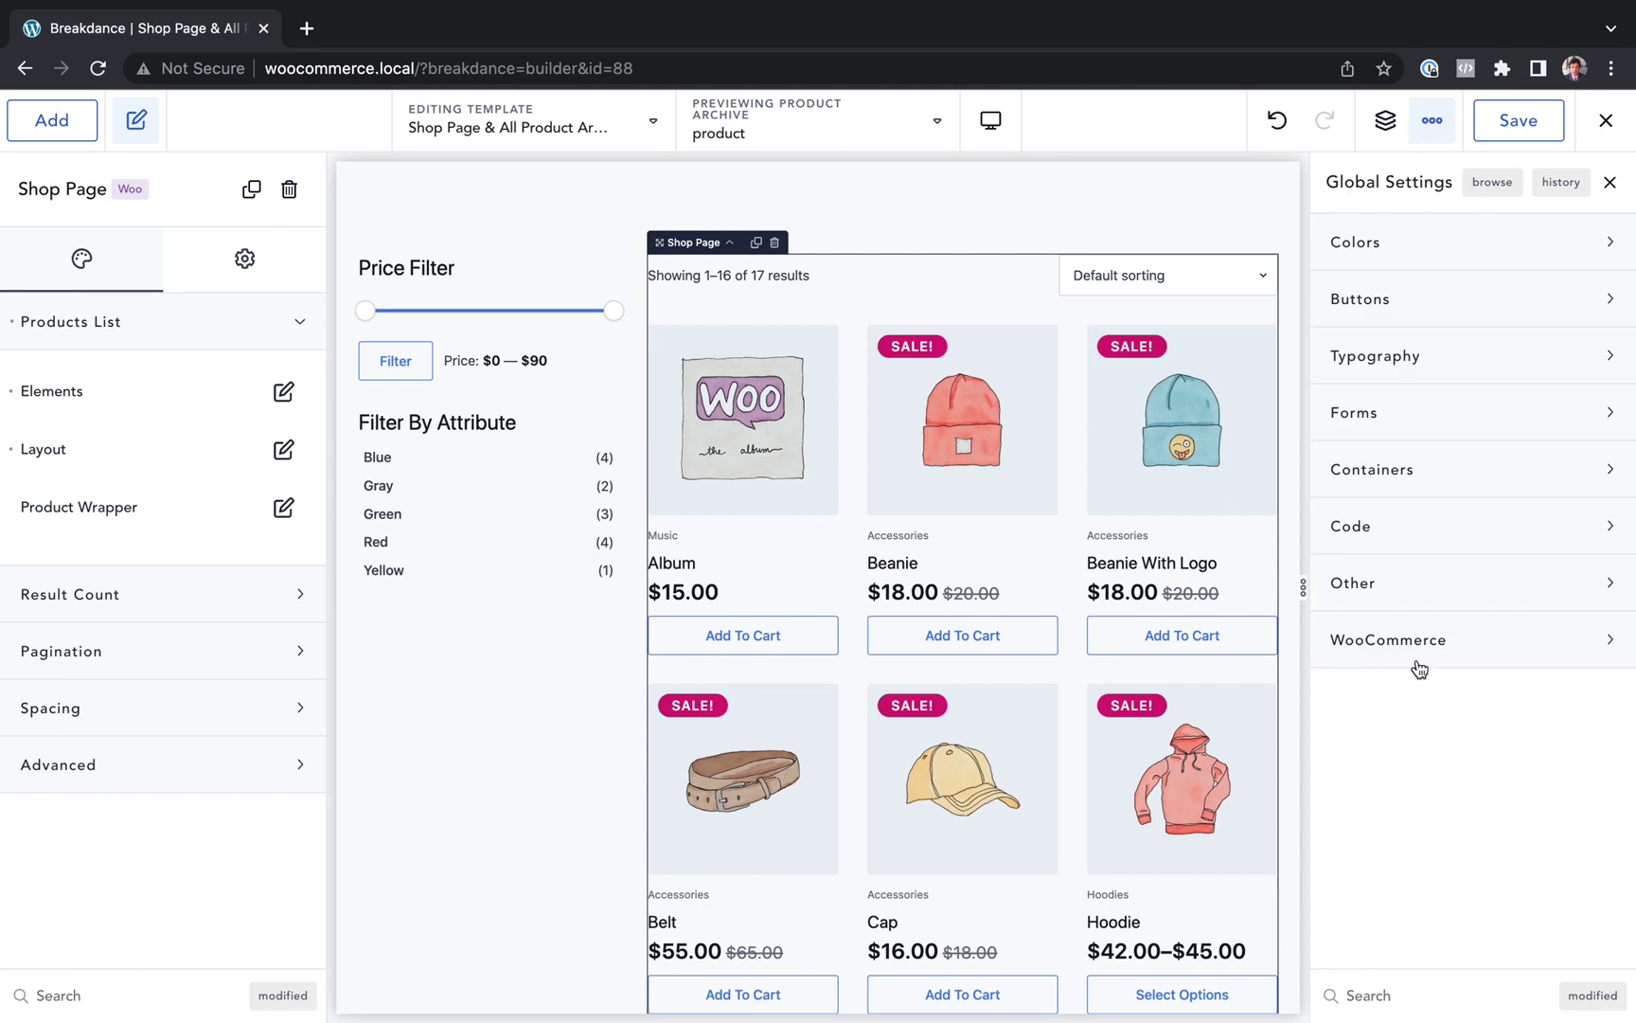
{"action": "left_click", "coordinate": [1416, 651]}
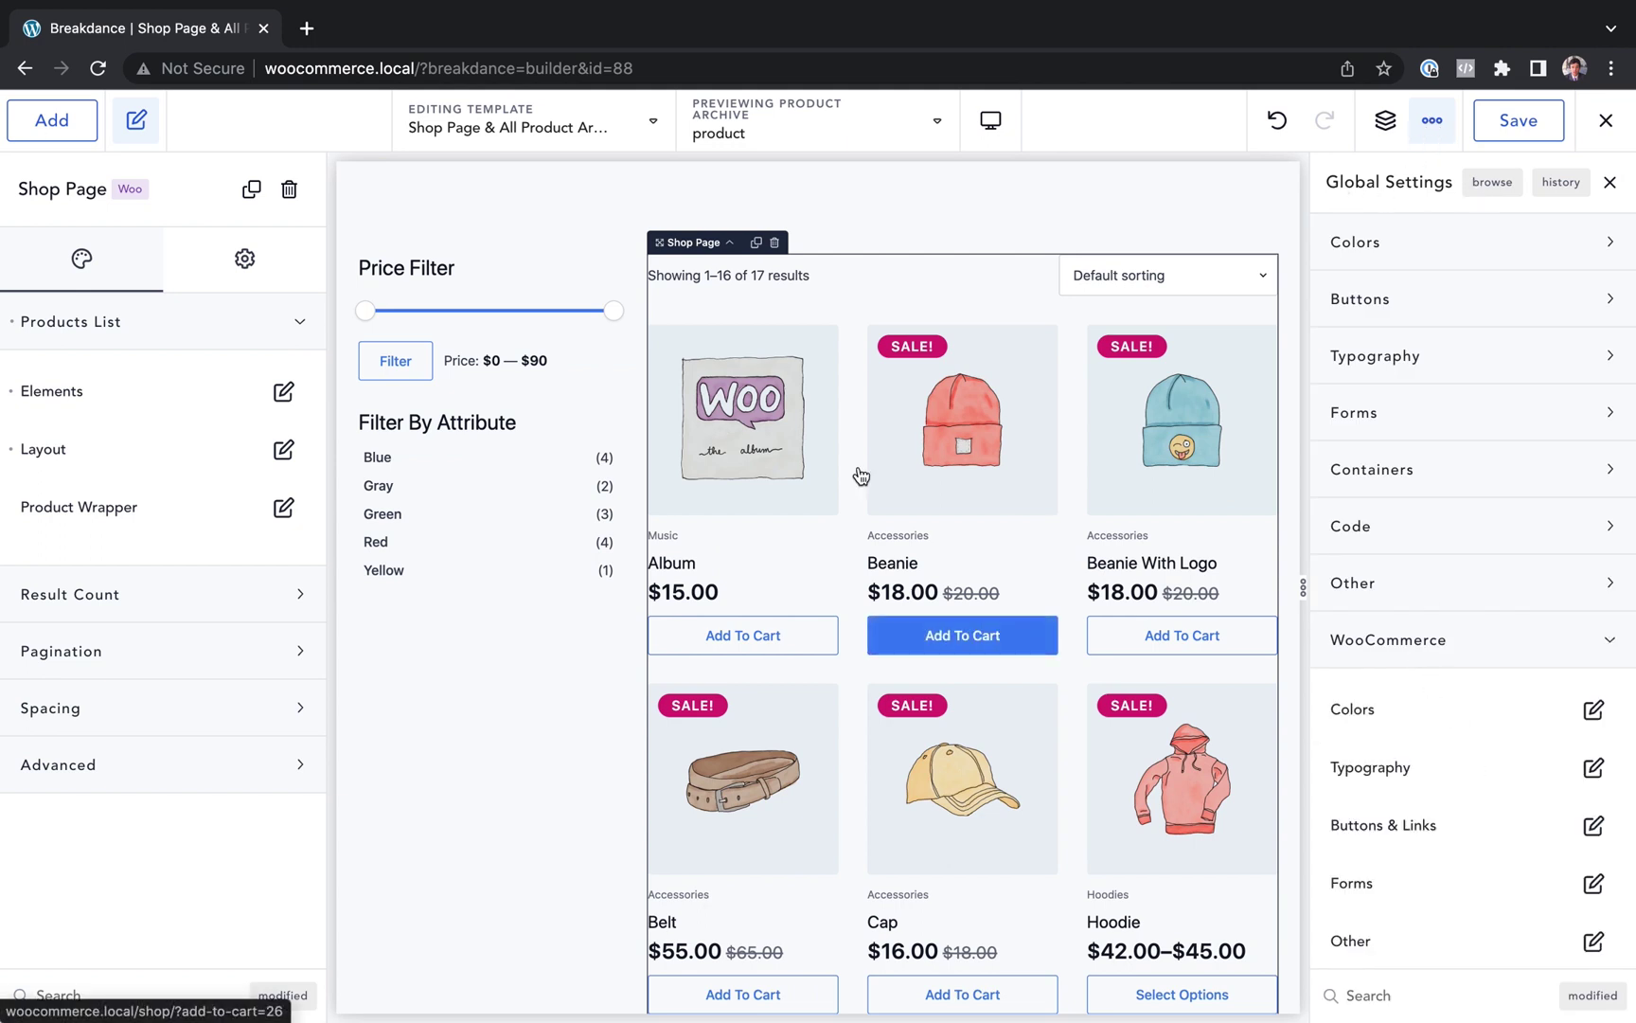
{"action": "scroll", "coordinate": [702, 584], "scroll_direction": "down", "scroll_amount": 1}
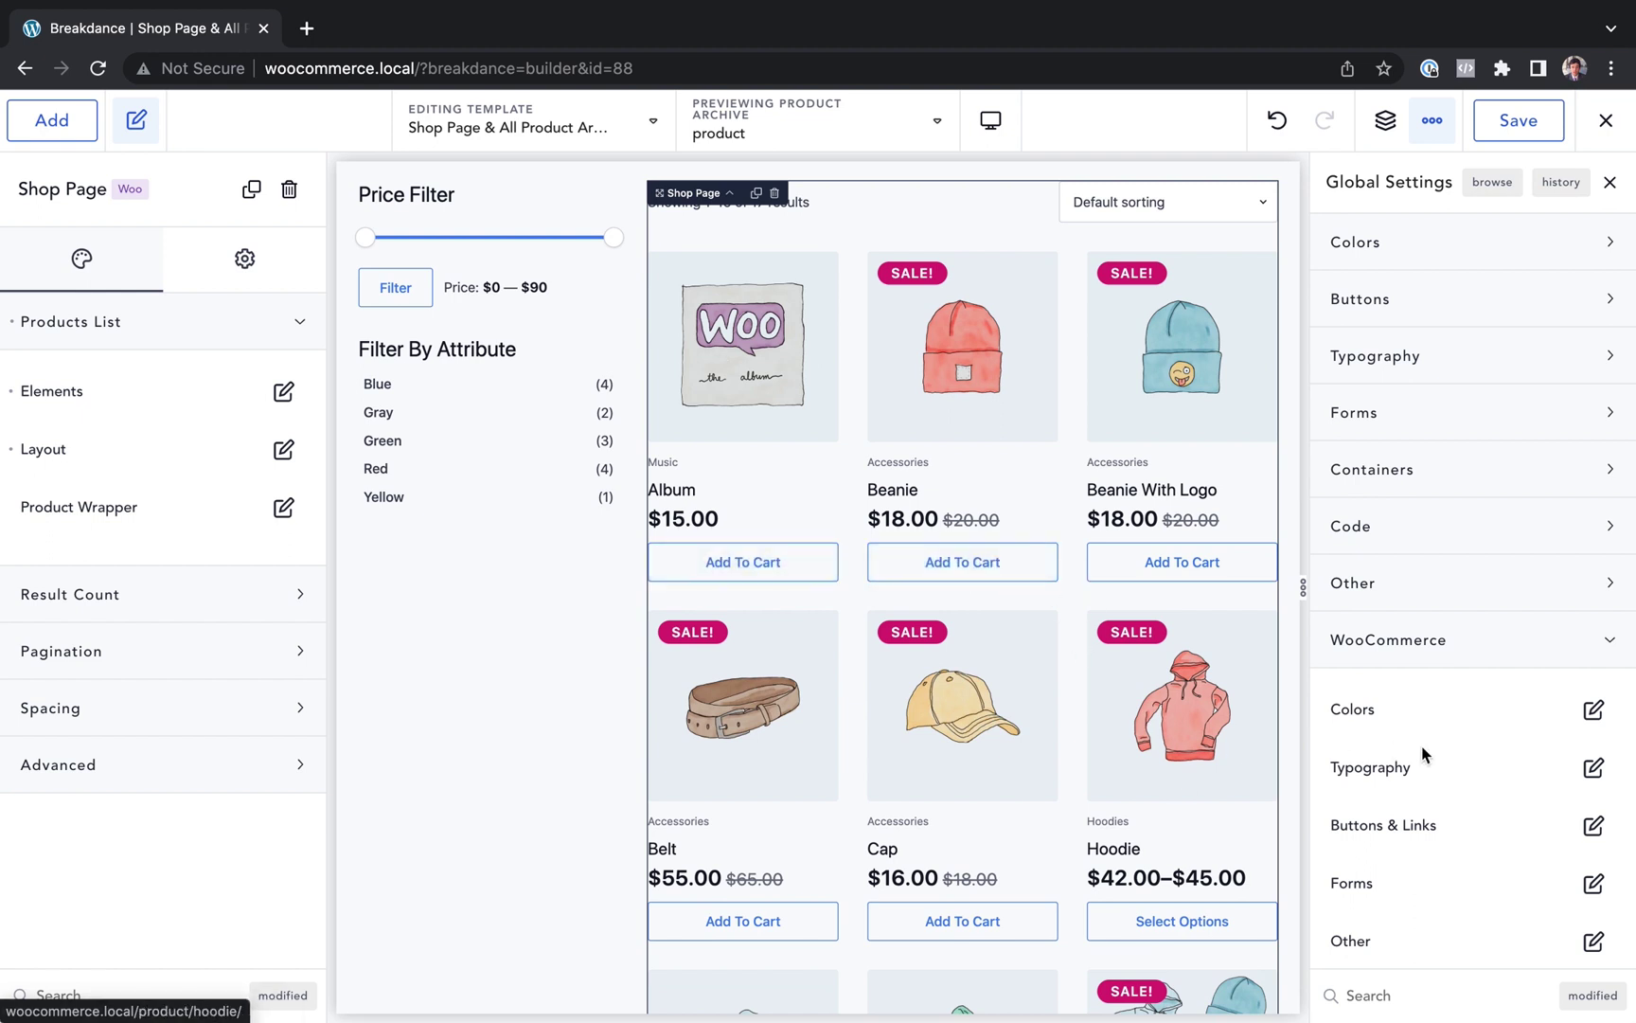
{"action": "left_click", "coordinate": [1594, 709]}
{"action": "left_click", "coordinate": [1579, 744]}
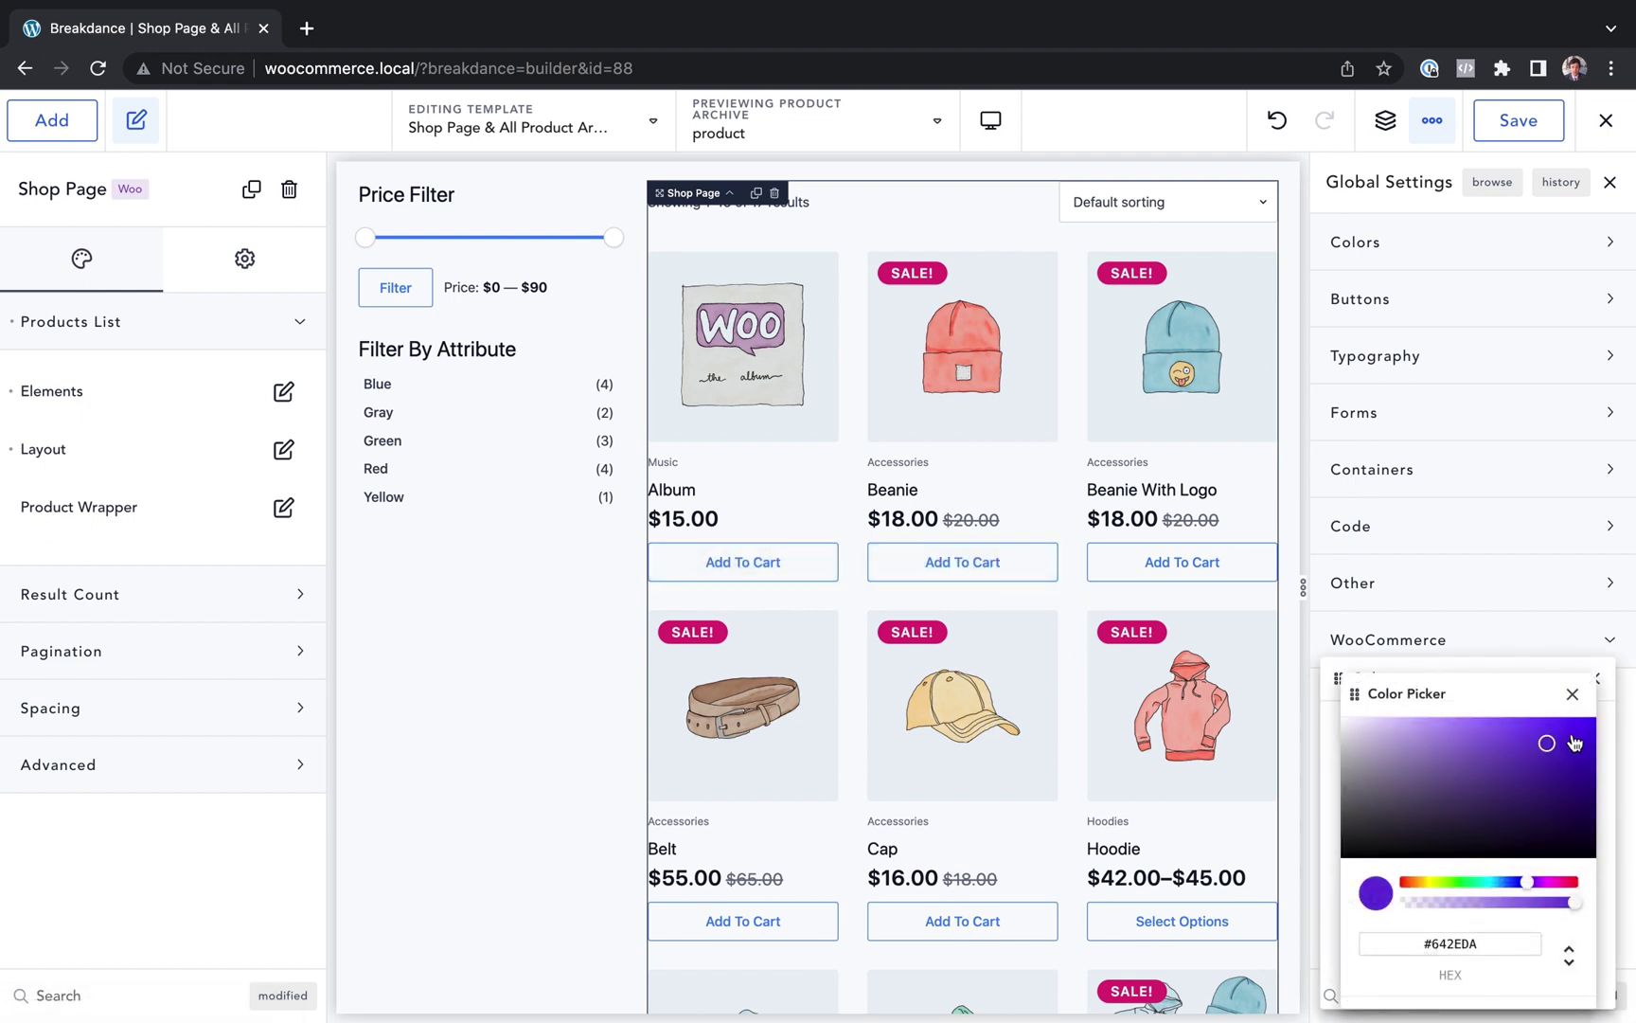
{"action": "mouse_move", "coordinate": [1553, 741]}
{"action": "left_mouse_down"}
{"action": "mouse_move", "coordinate": [1570, 749]}
{"action": "mouse_move", "coordinate": [1575, 712]}
{"action": "left_mouse_up"}
{"action": "left_click", "coordinate": [1572, 680]}
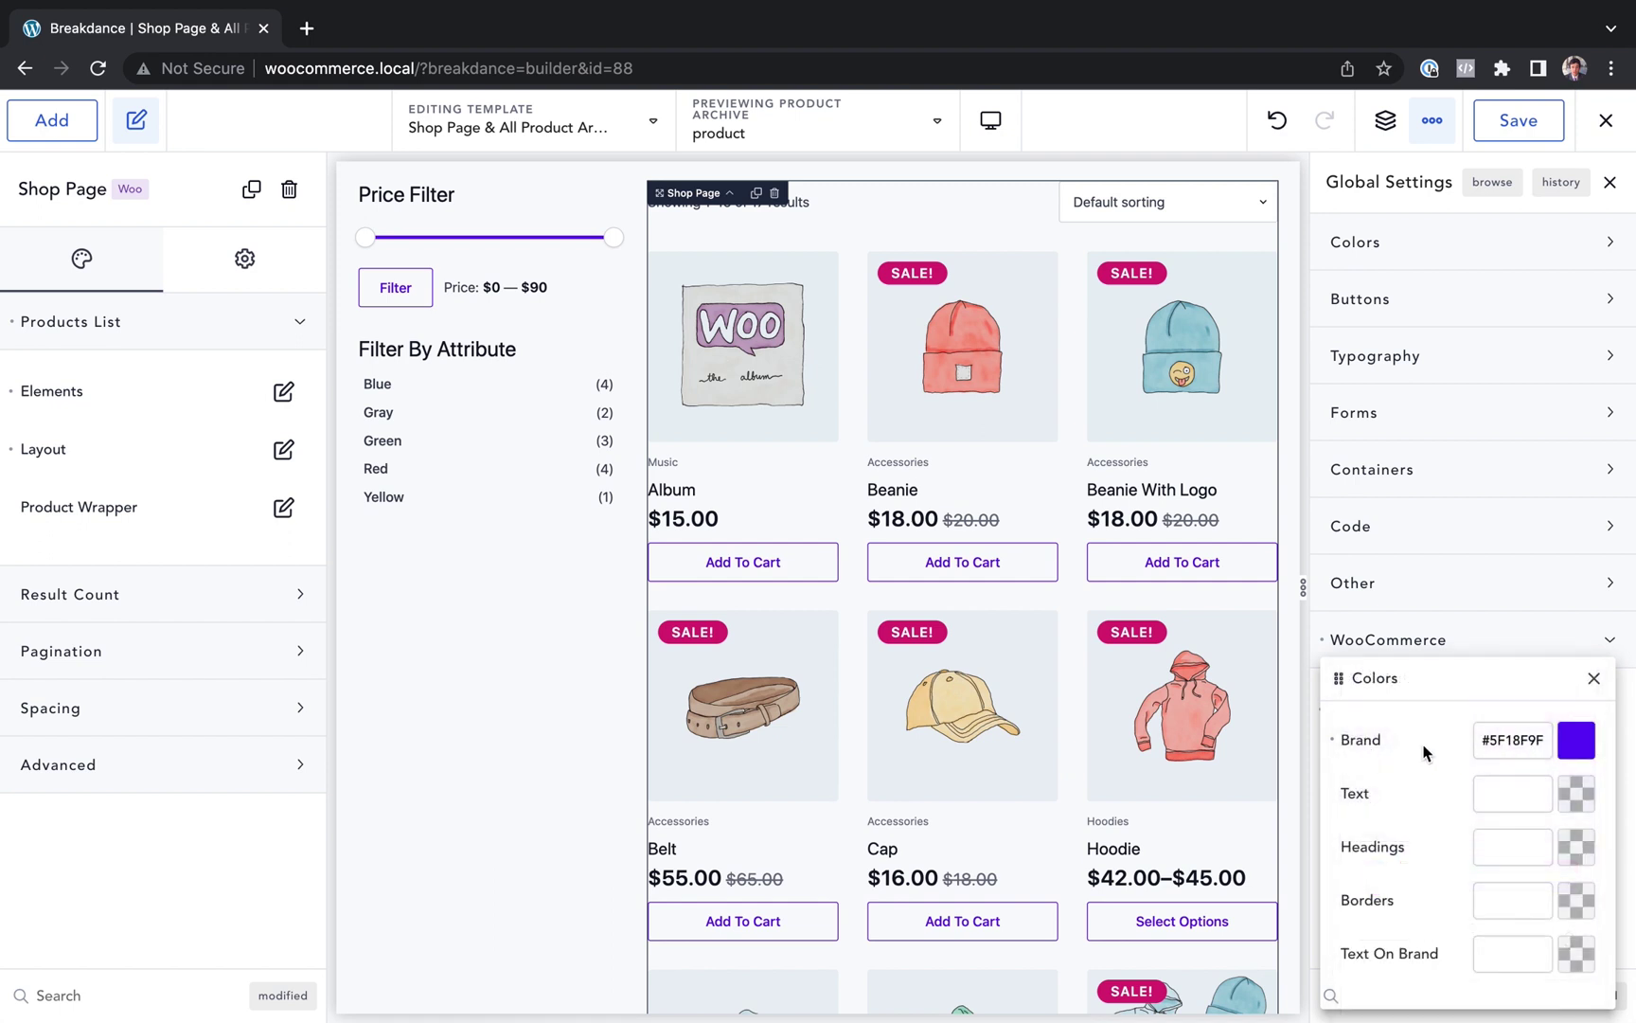
{"action": "left_click", "coordinate": [1596, 679]}
{"action": "scroll", "coordinate": [1408, 748], "scroll_direction": "down", "scroll_amount": 1}
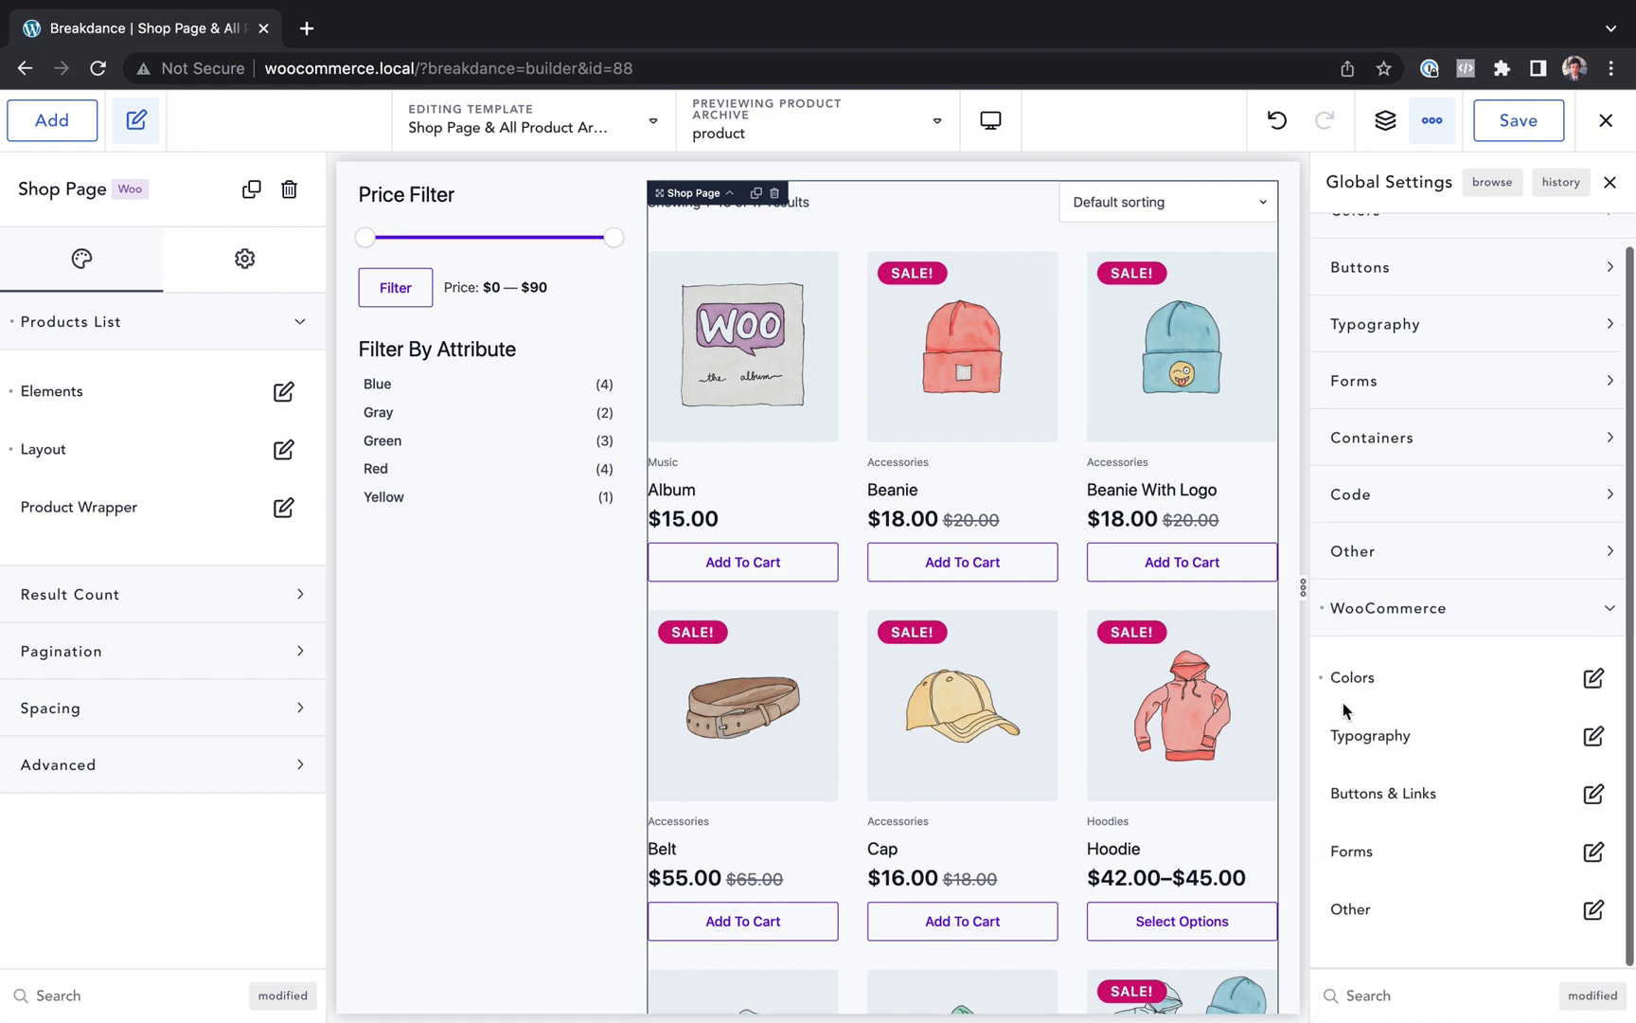
{"action": "left_click", "coordinate": [1322, 609]}
{"action": "left_click", "coordinate": [1367, 617]}
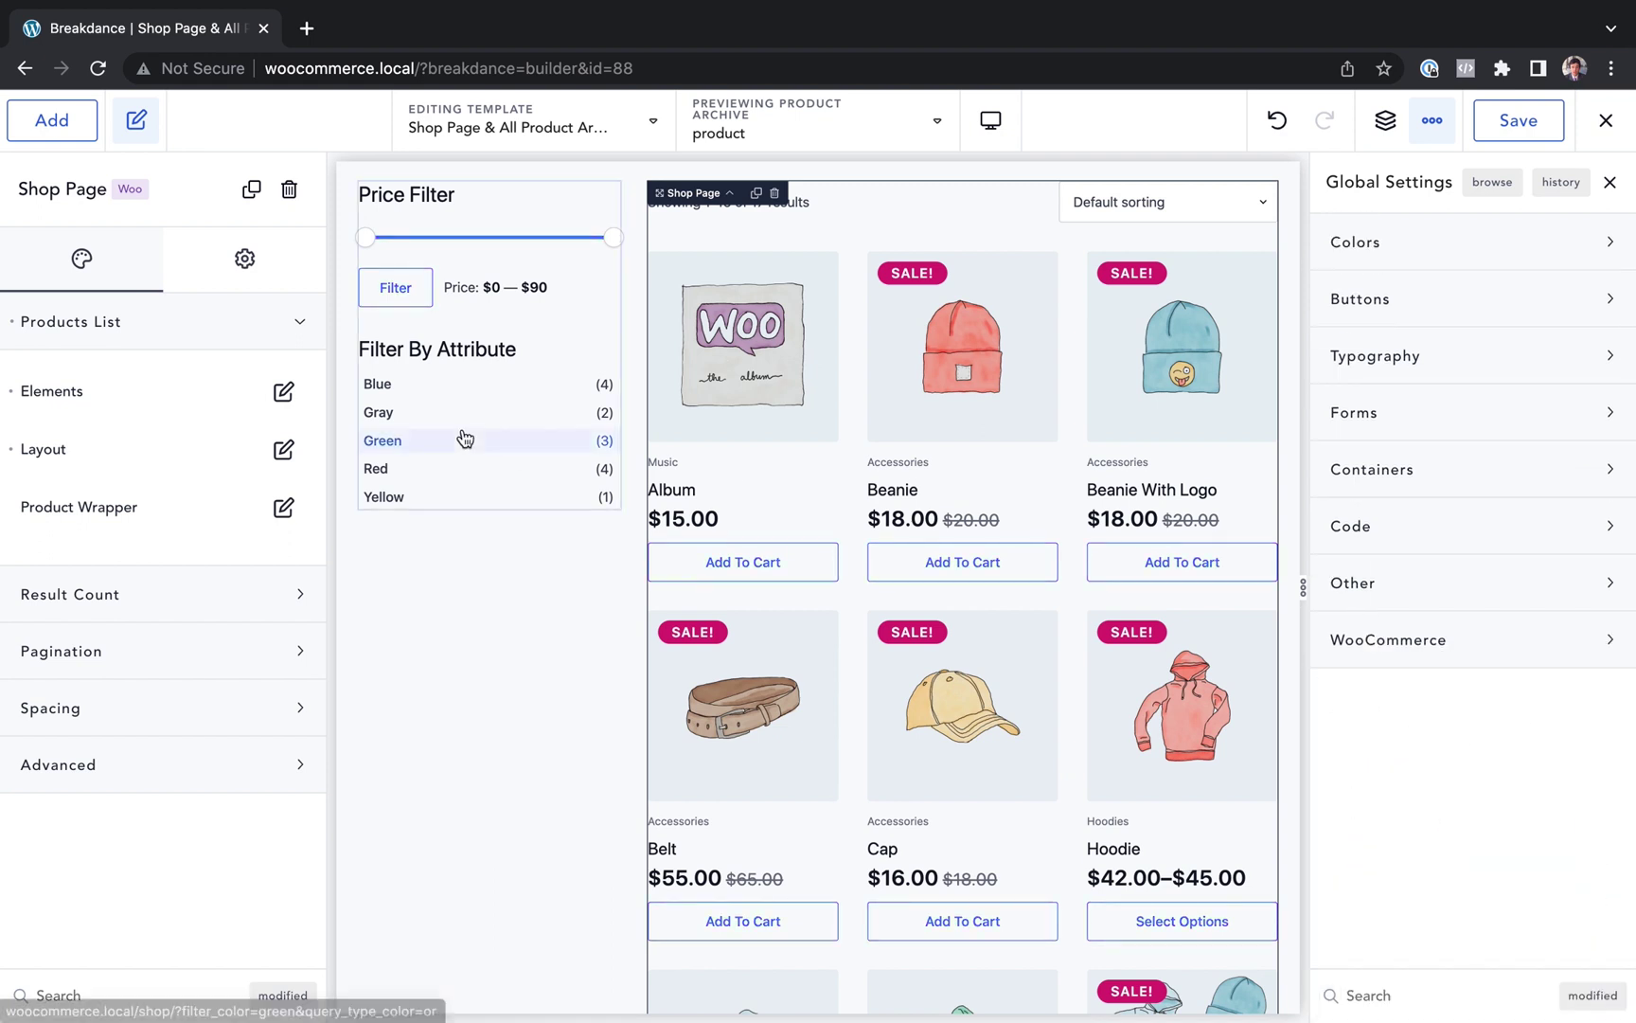
{"action": "left_click", "coordinate": [1478, 663]}
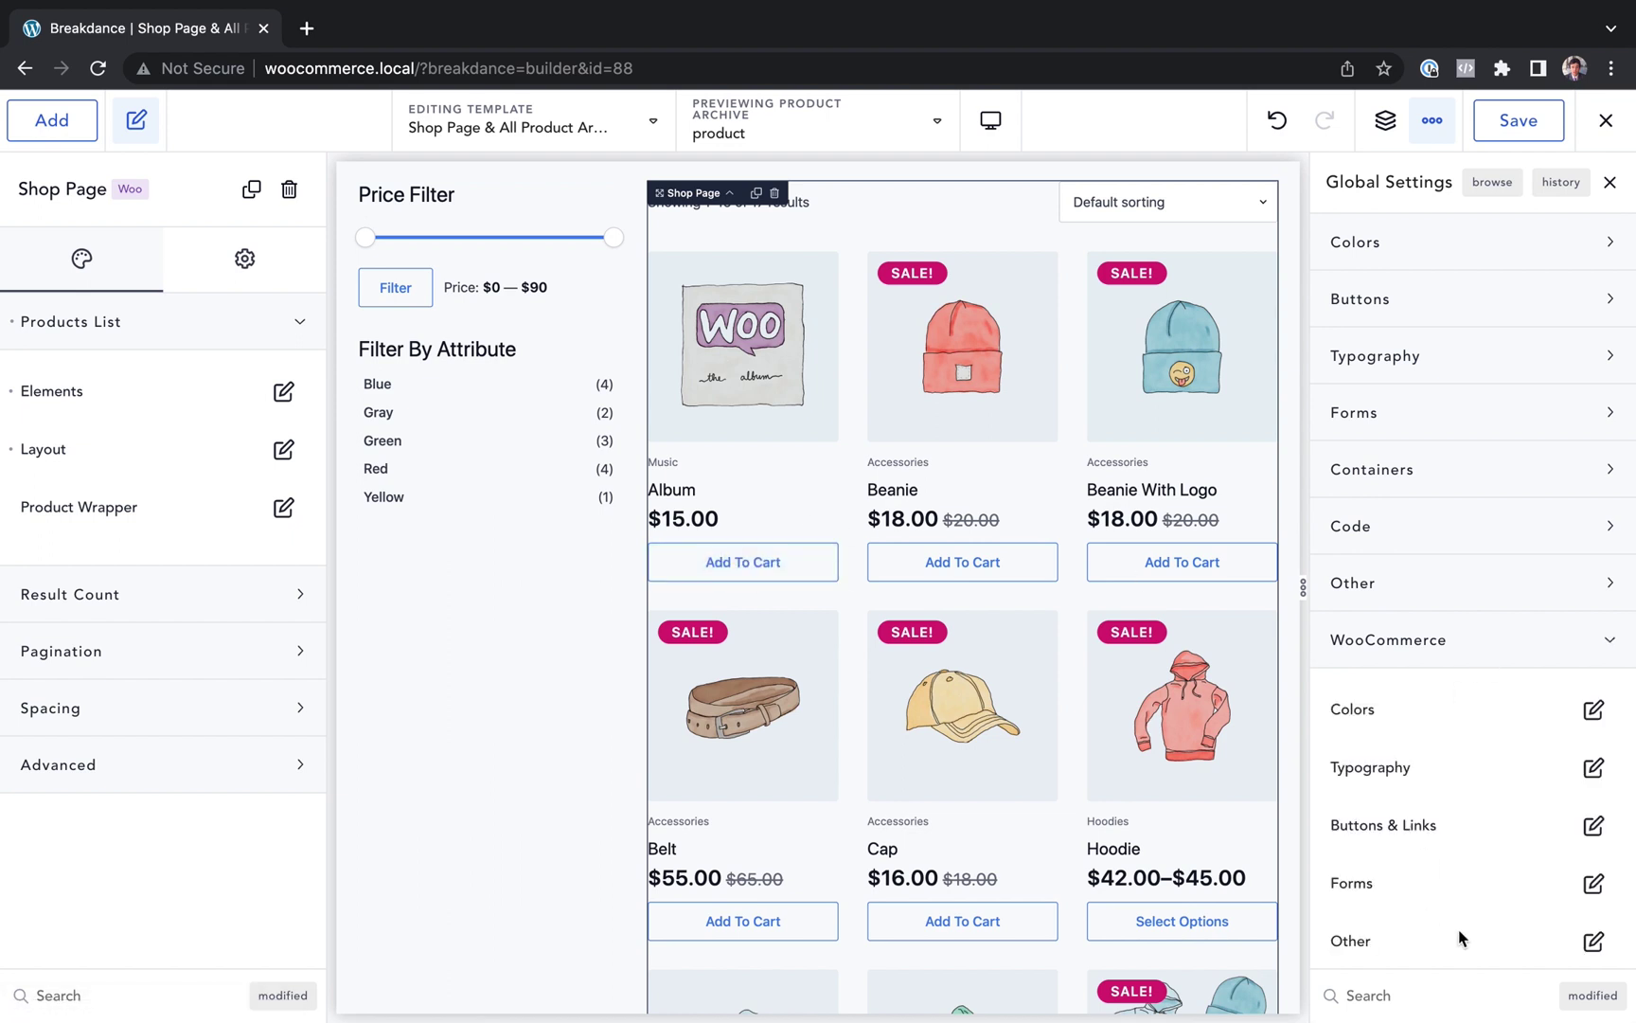
{"action": "left_click", "coordinate": [1610, 182]}
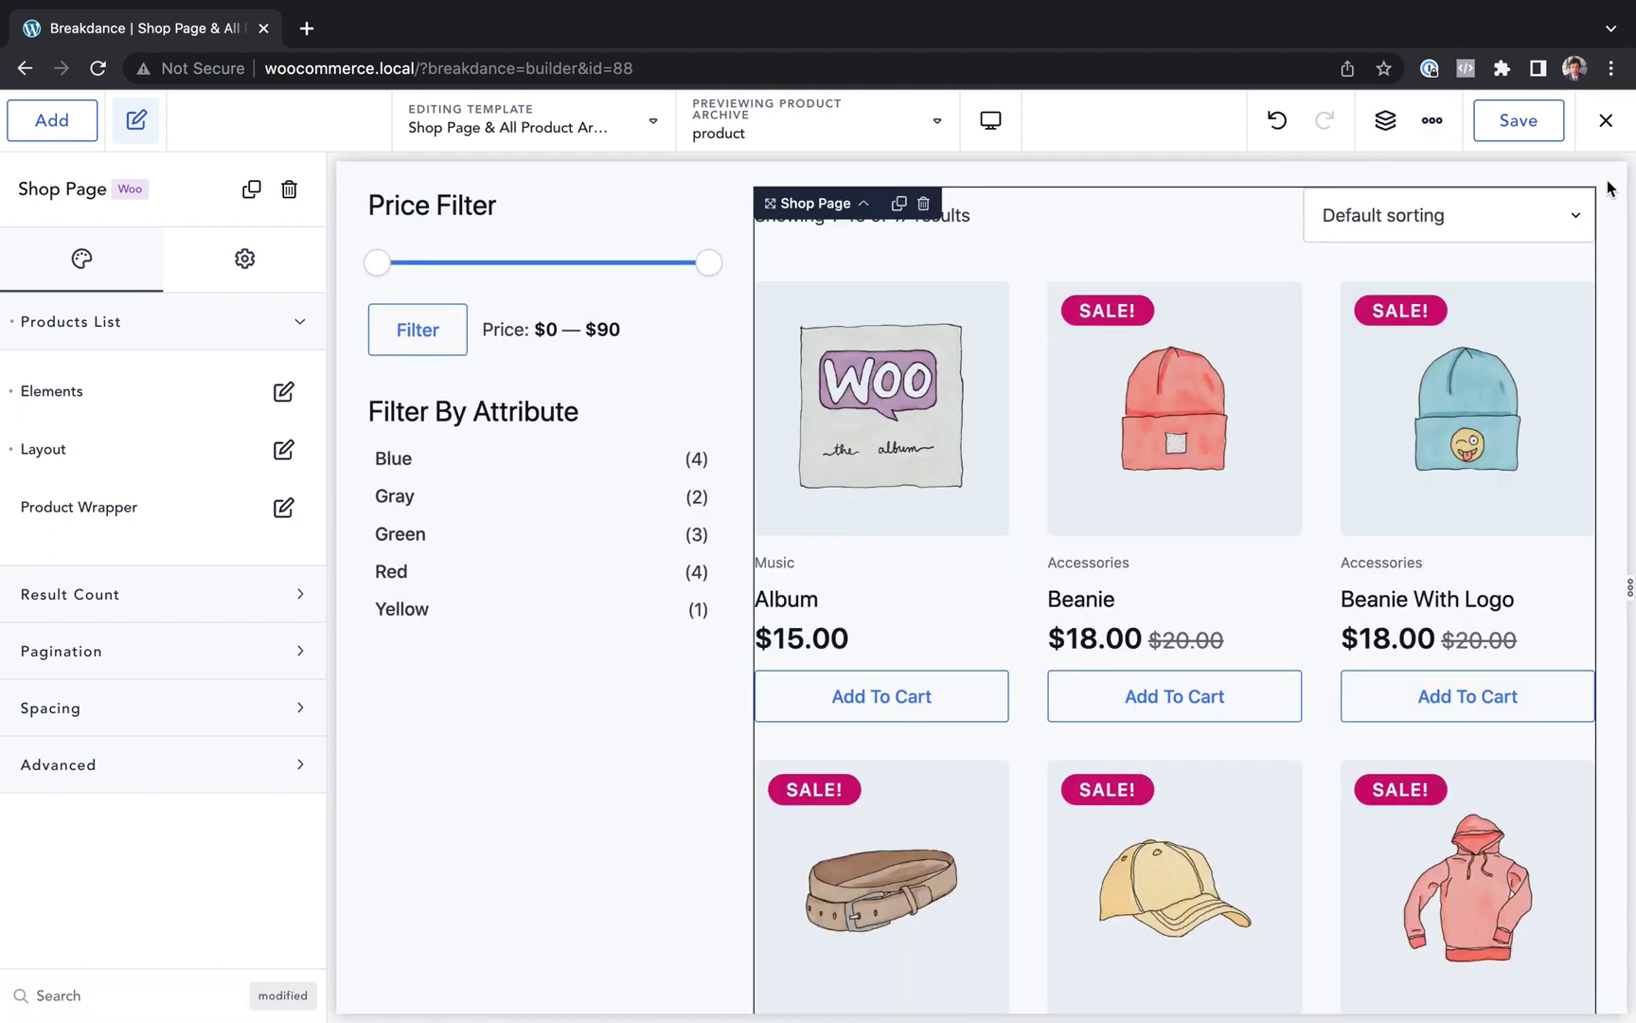
Give the Product Wrapper a white #FFFFFF background and 20 px padding on all sides
{"action": "left_click", "coordinate": [283, 509]}
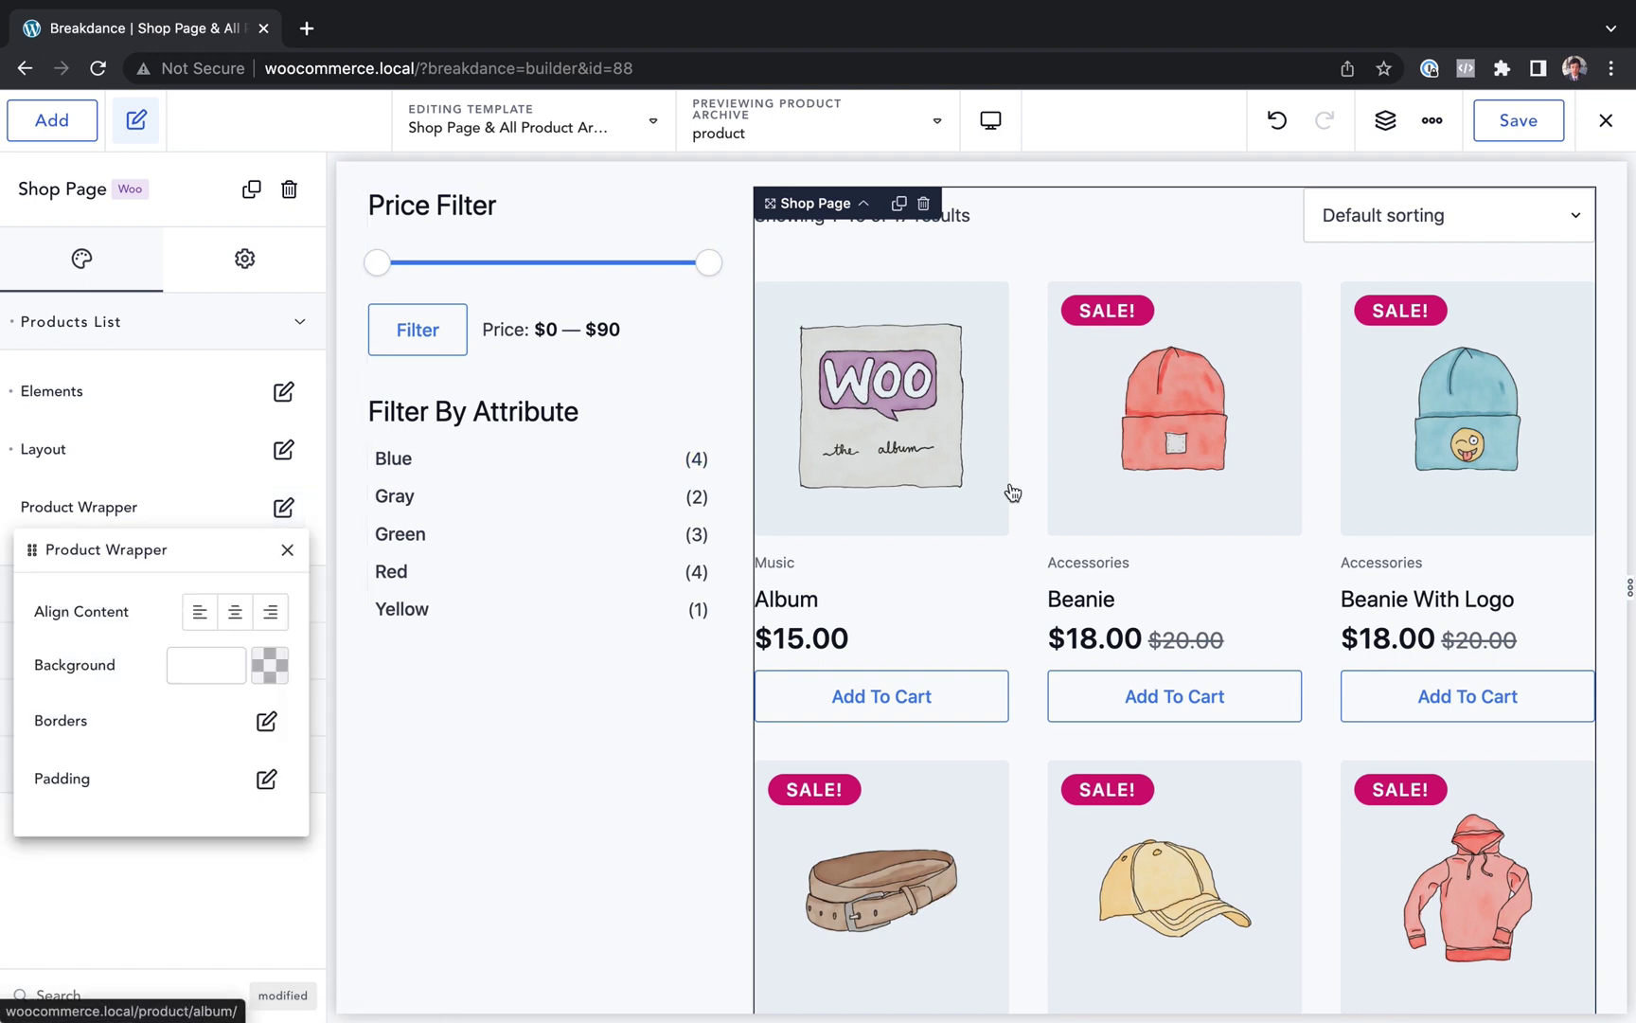
{"action": "left_click", "coordinate": [269, 665]}
{"action": "left_click_drag", "start_coordinate": [4, 679], "coordinate": [4, 679]}
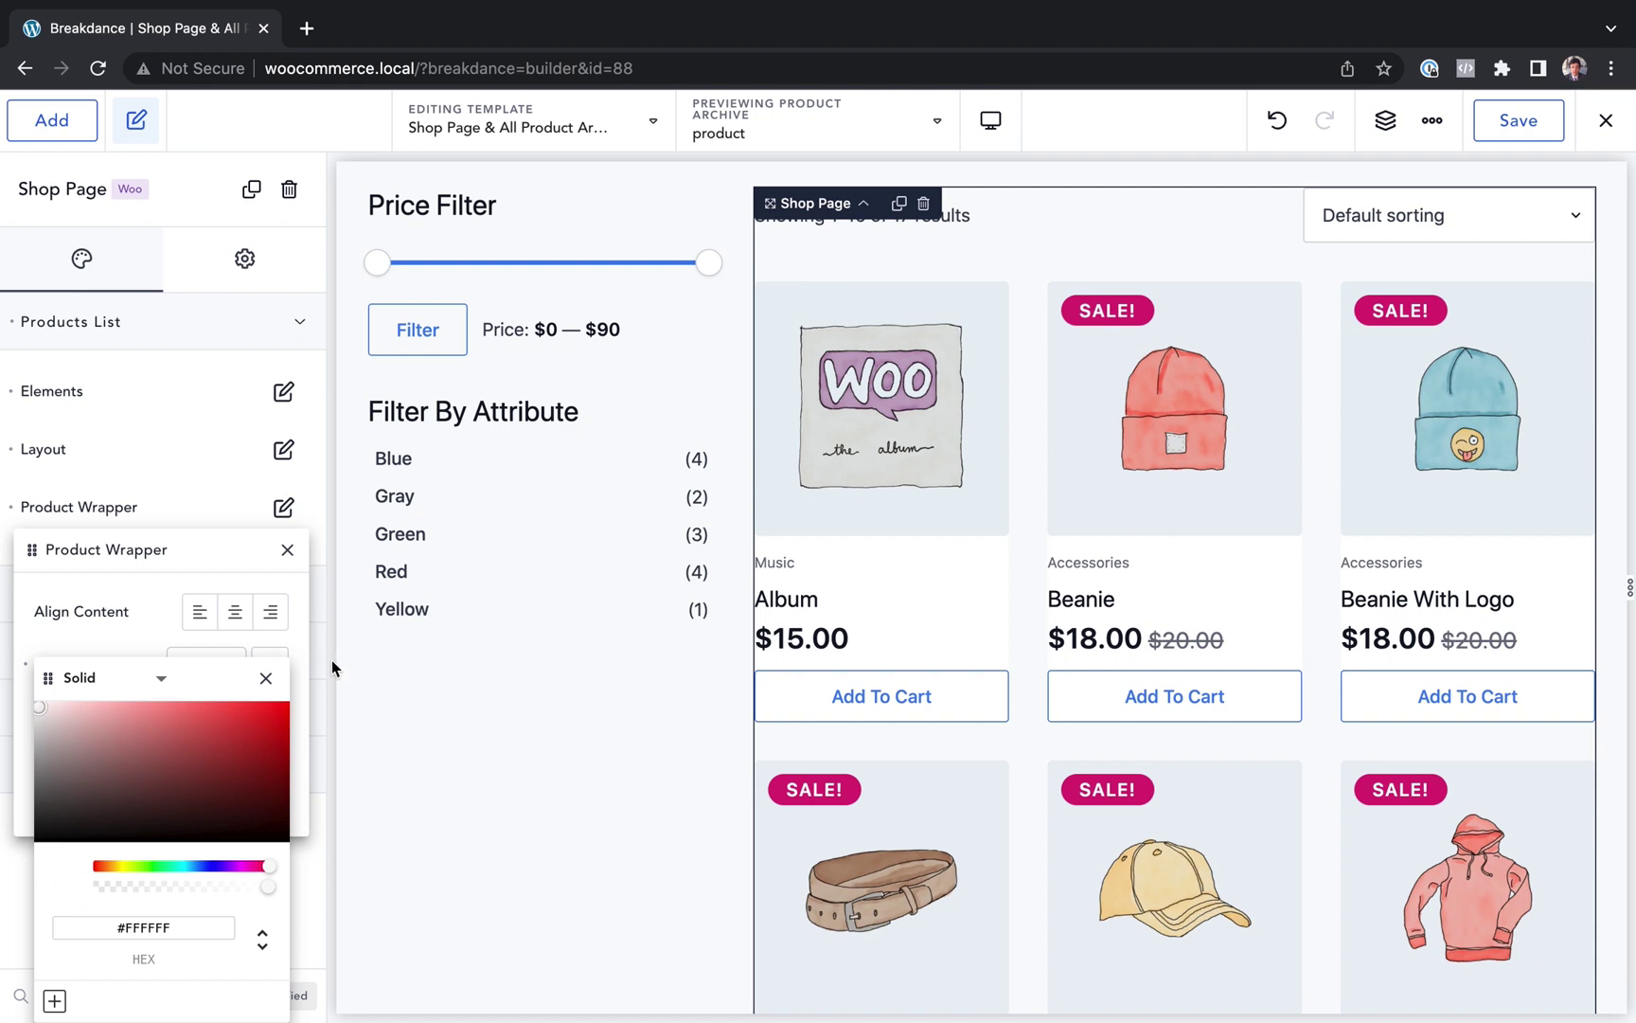
{"action": "left_click", "coordinate": [266, 678]}
{"action": "left_click", "coordinate": [265, 776]}
{"action": "left_click", "coordinate": [172, 698]}
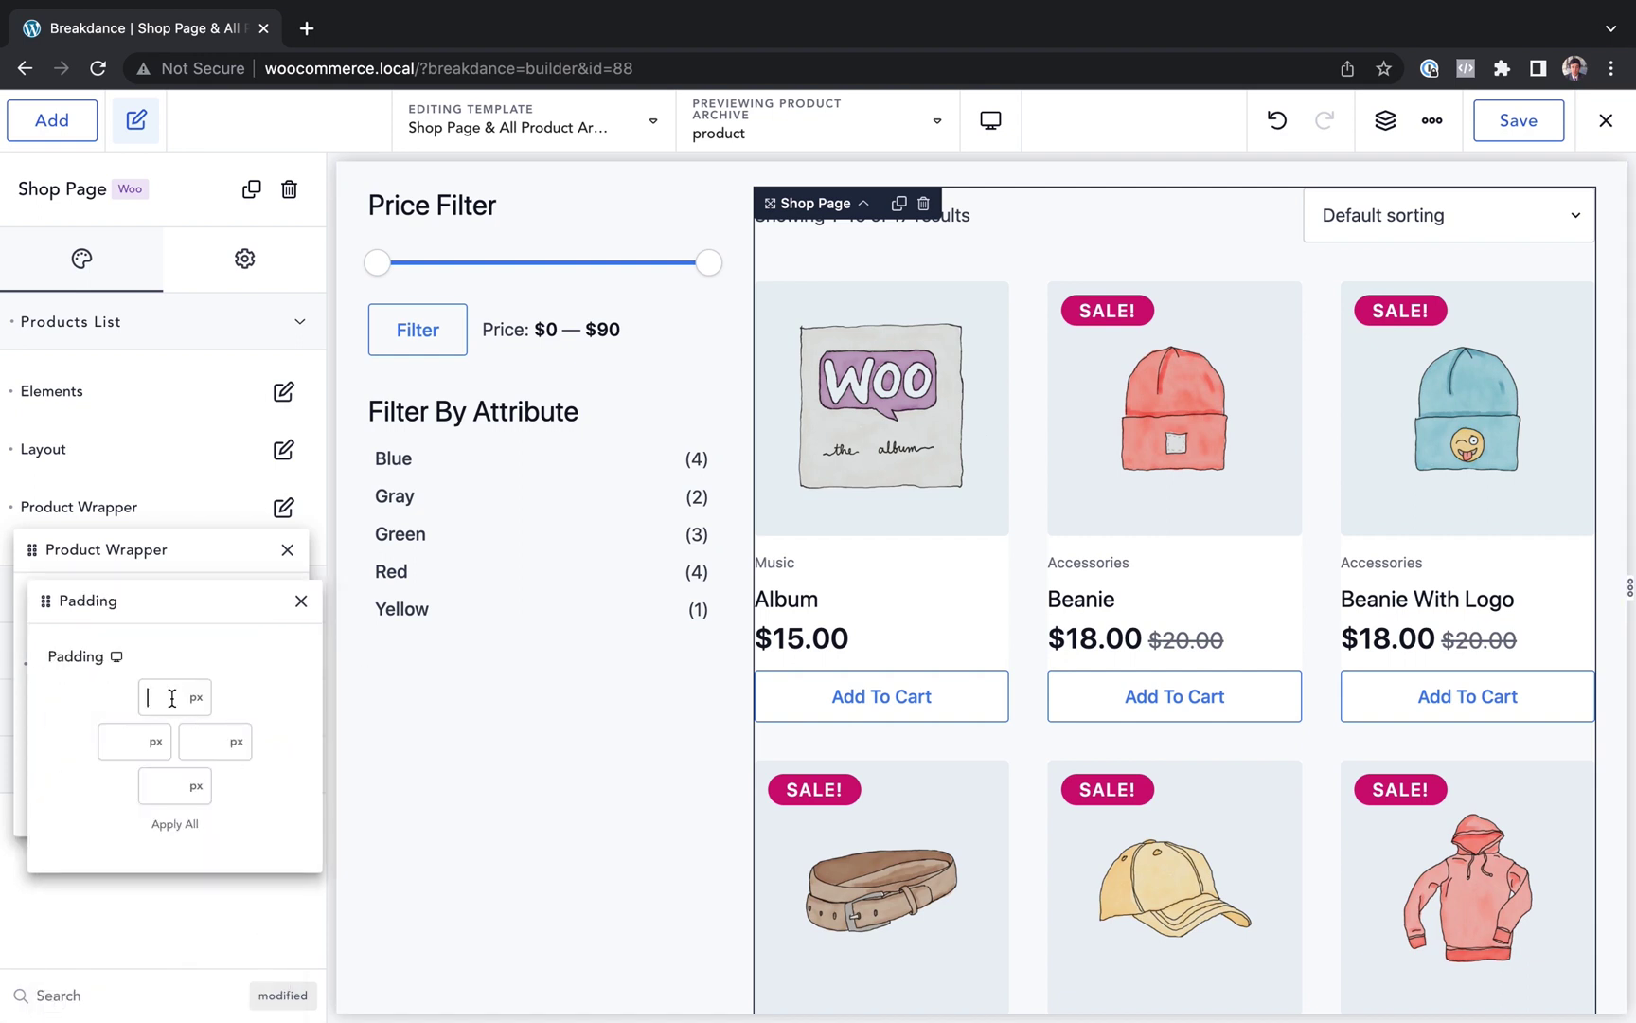
{"action": "type", "text": "20"}
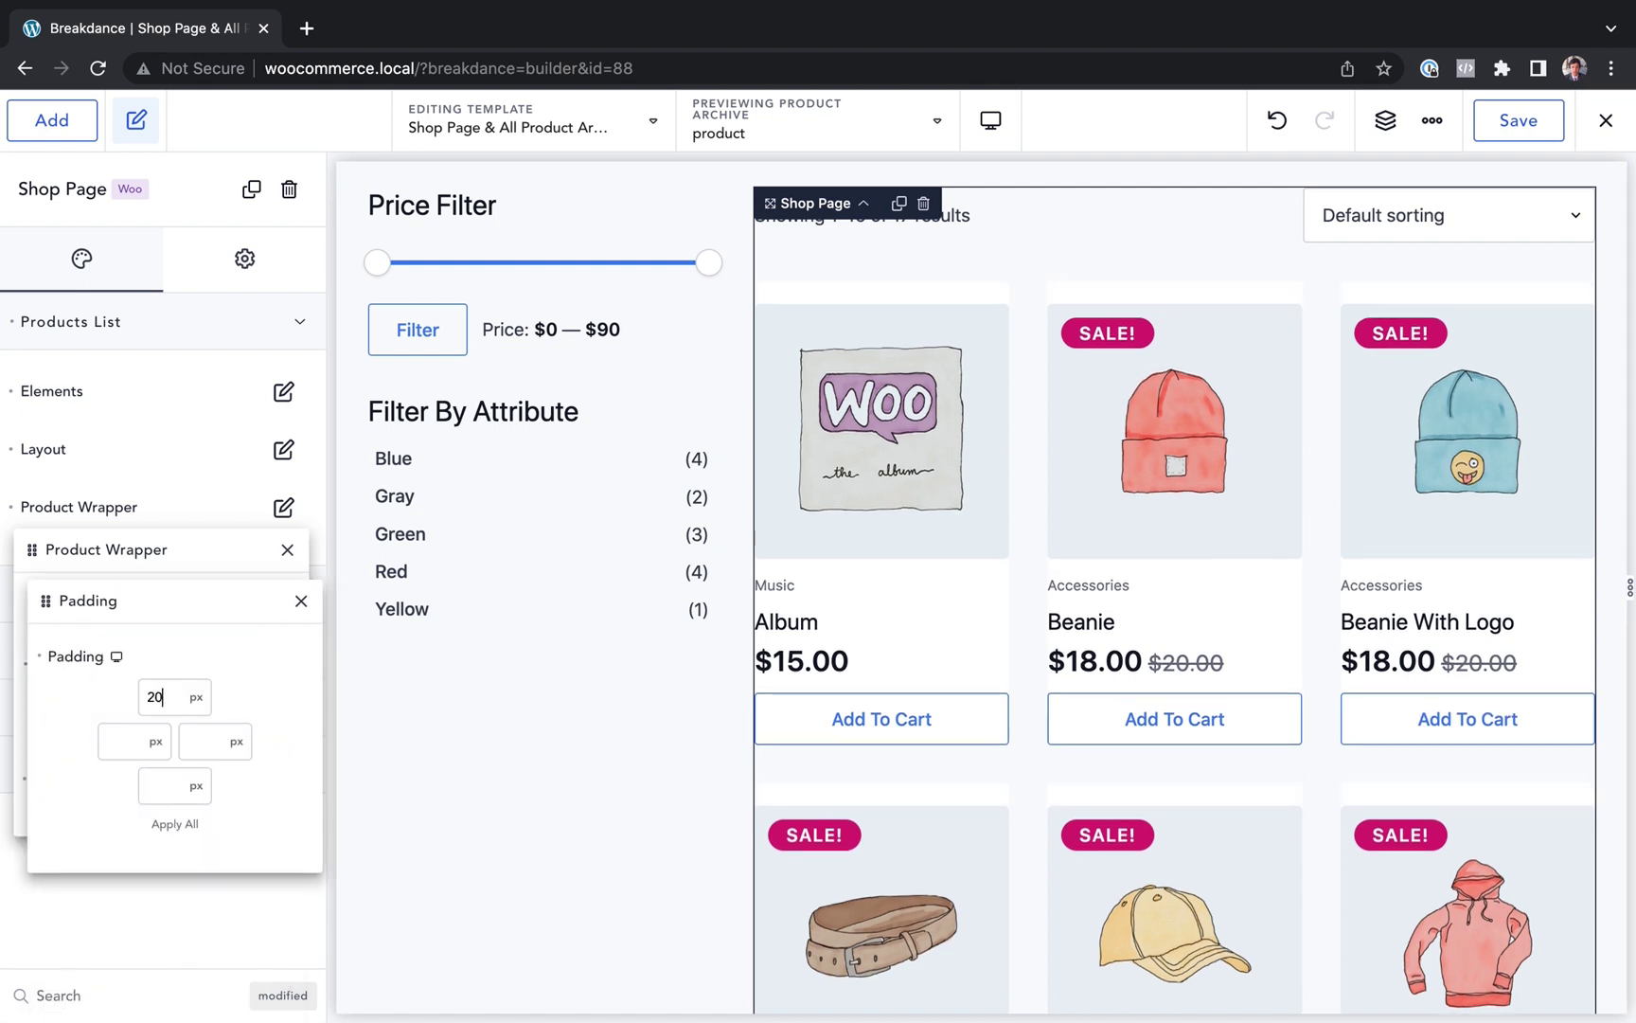
{"action": "left_click", "coordinate": [171, 824]}
{"action": "left_click", "coordinate": [301, 602]}
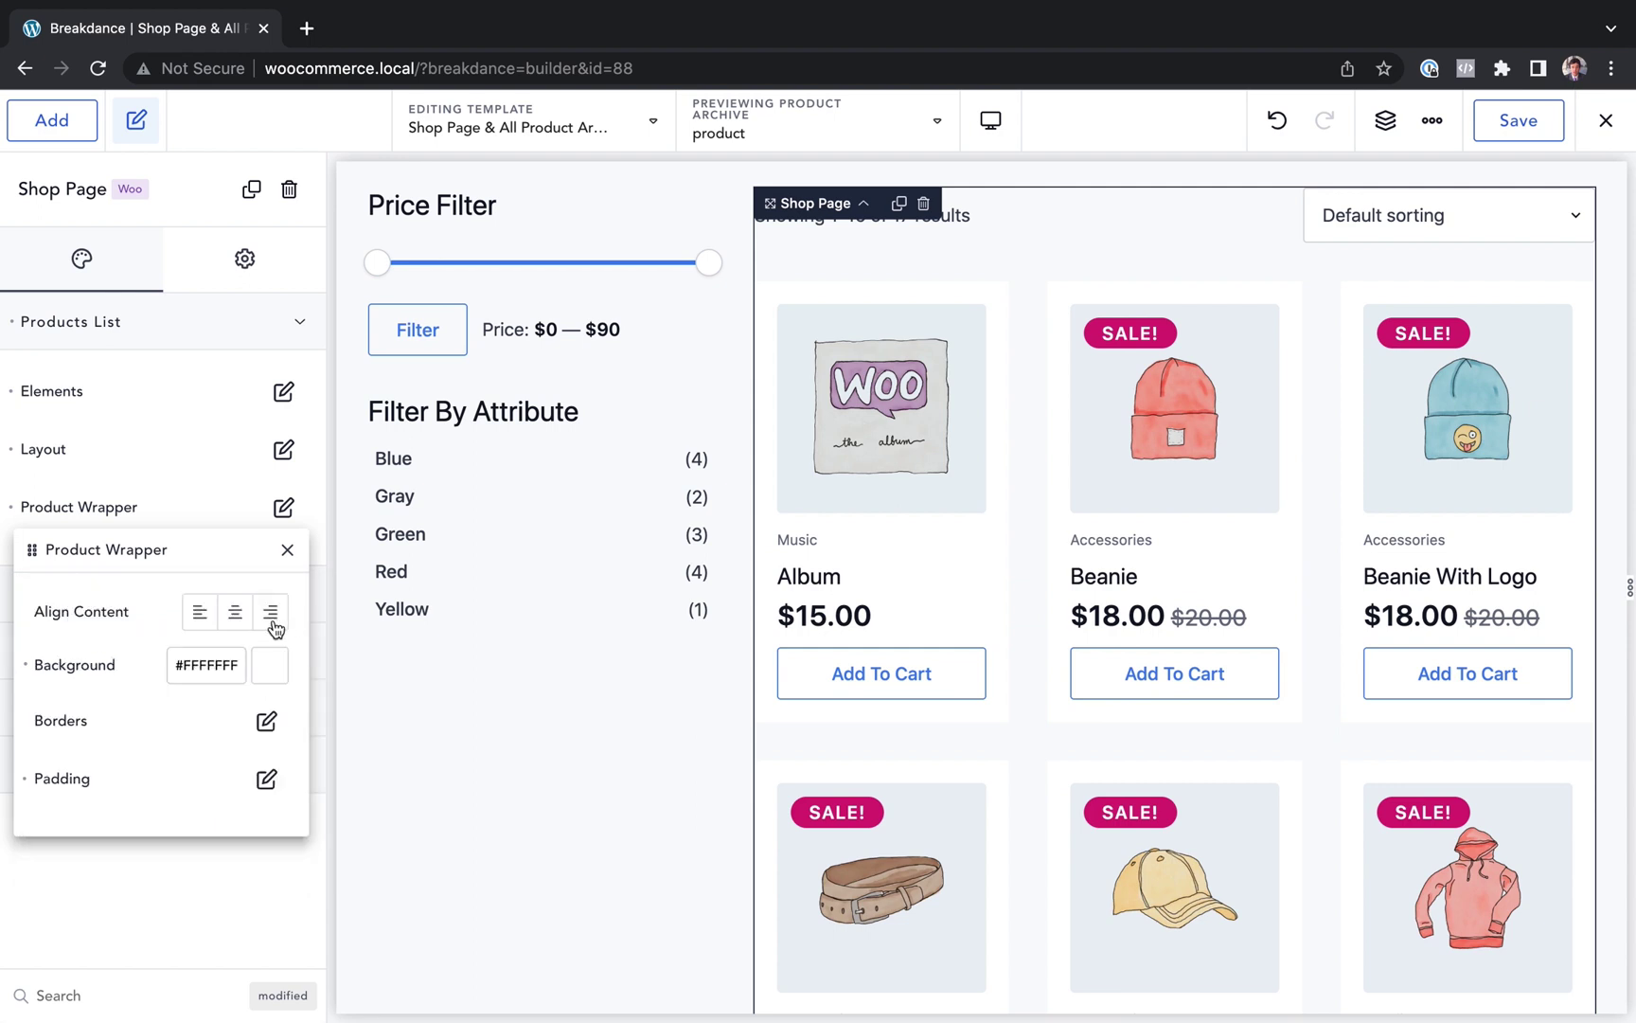
Add a card drop shadow with blur 25 and a nearly transparent colour
{"action": "left_click", "coordinate": [265, 724]}
{"action": "left_click", "coordinate": [102, 963]}
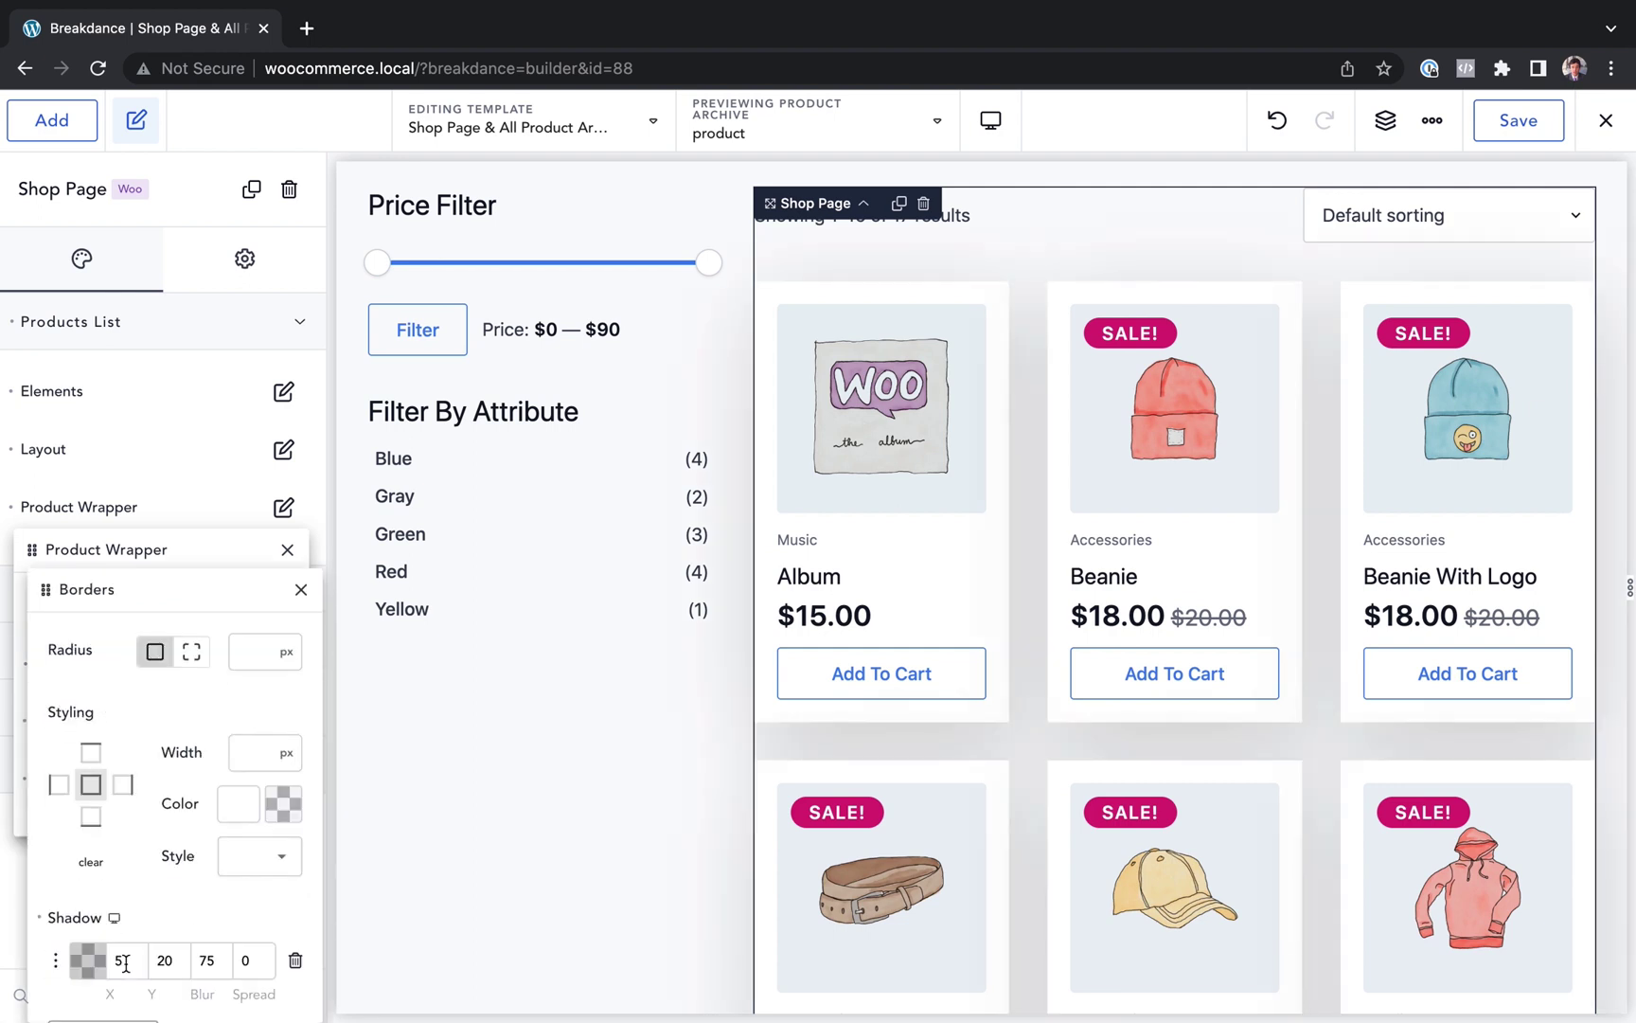
{"action": "double_click", "coordinate": [201, 959]}
{"action": "scroll", "coordinate": [192, 951], "scroll_direction": "down", "scroll_amount": 1}
{"action": "type", "text": "25"}
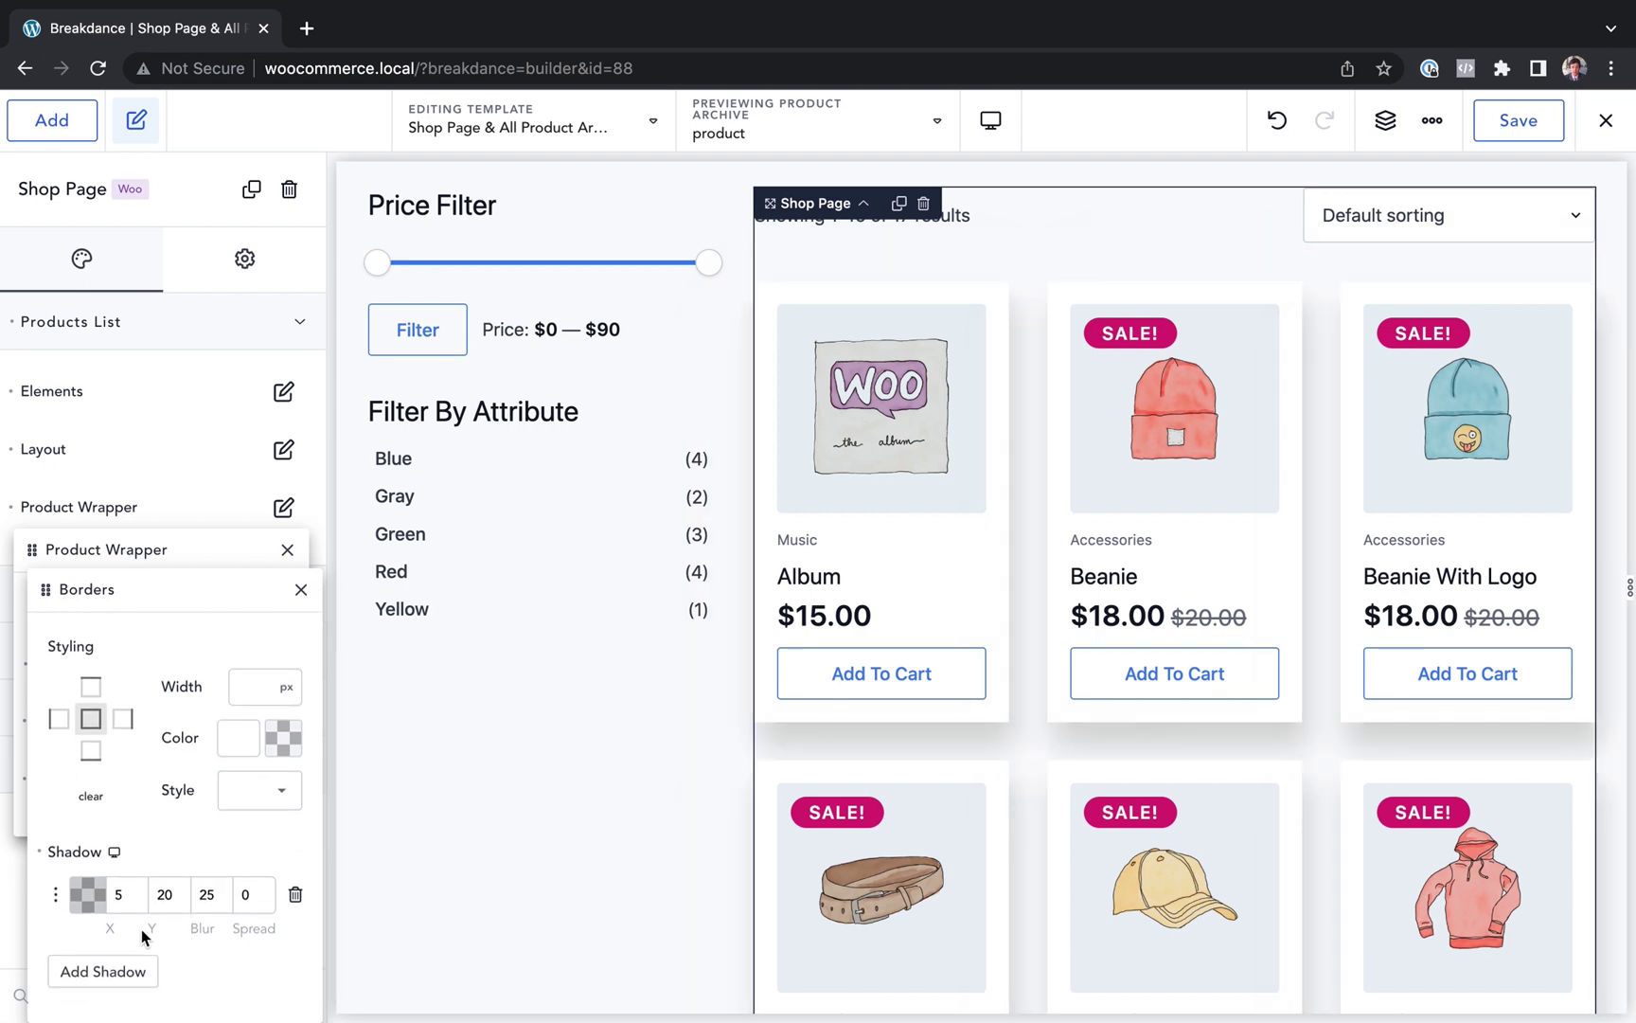
{"action": "left_click", "coordinate": [88, 894]}
{"action": "left_click", "coordinate": [85, 874]}
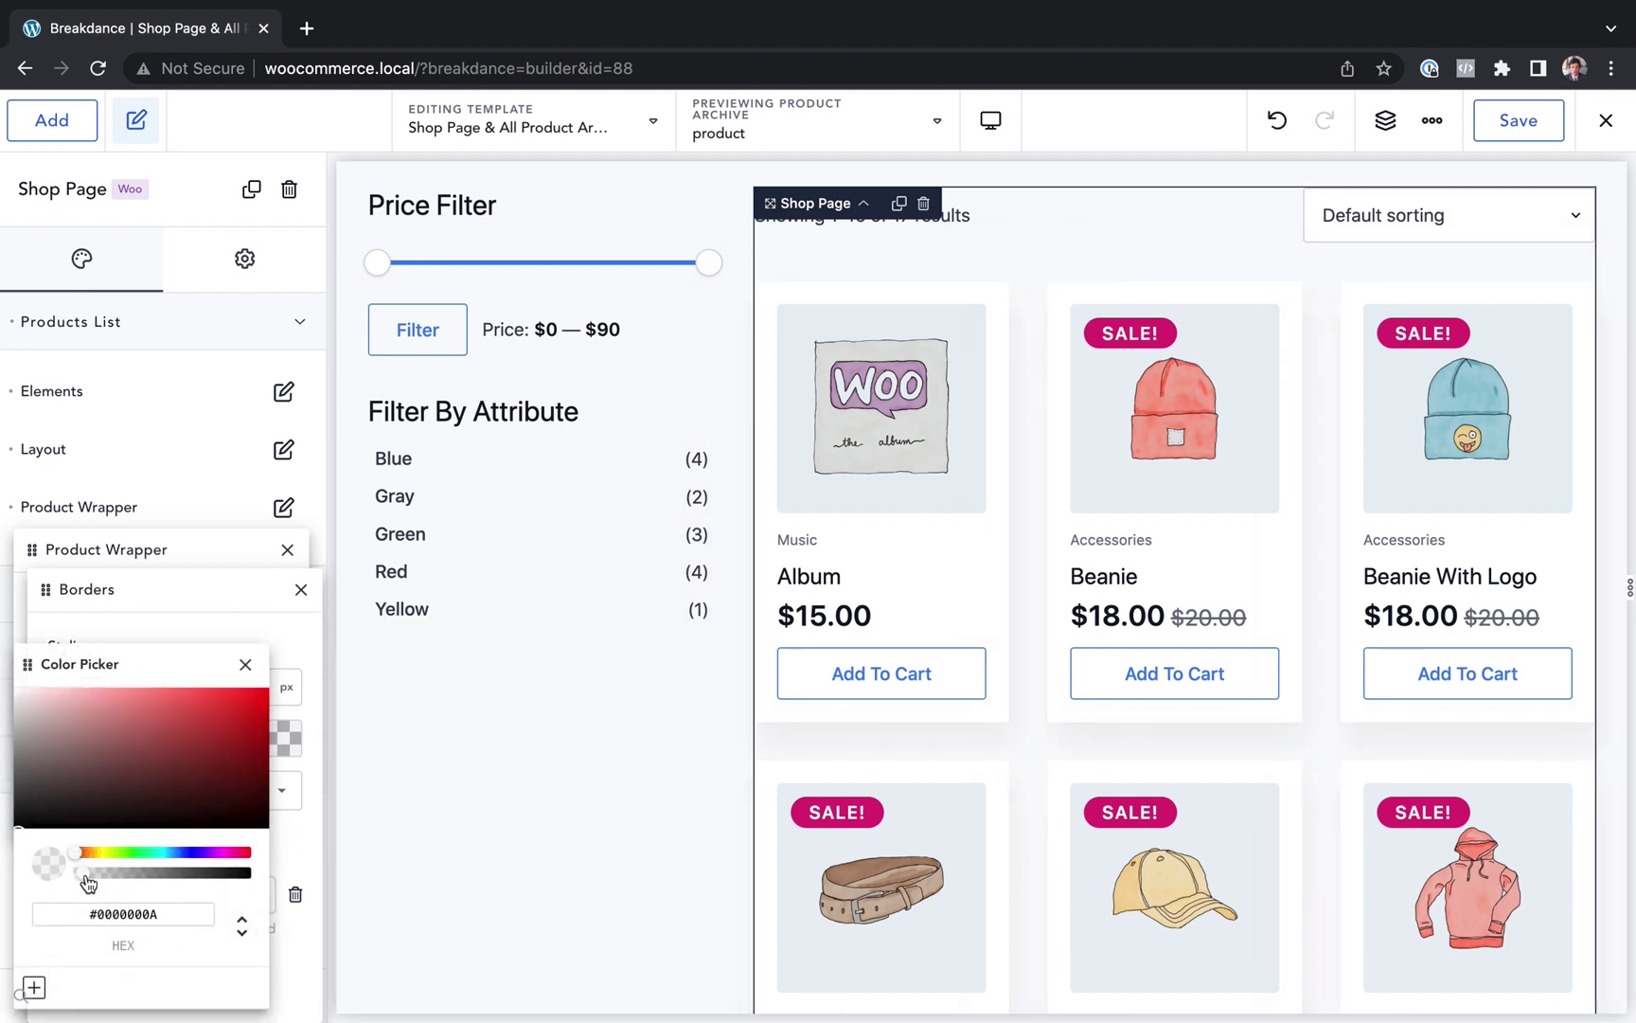
{"action": "left_click", "coordinate": [245, 666]}
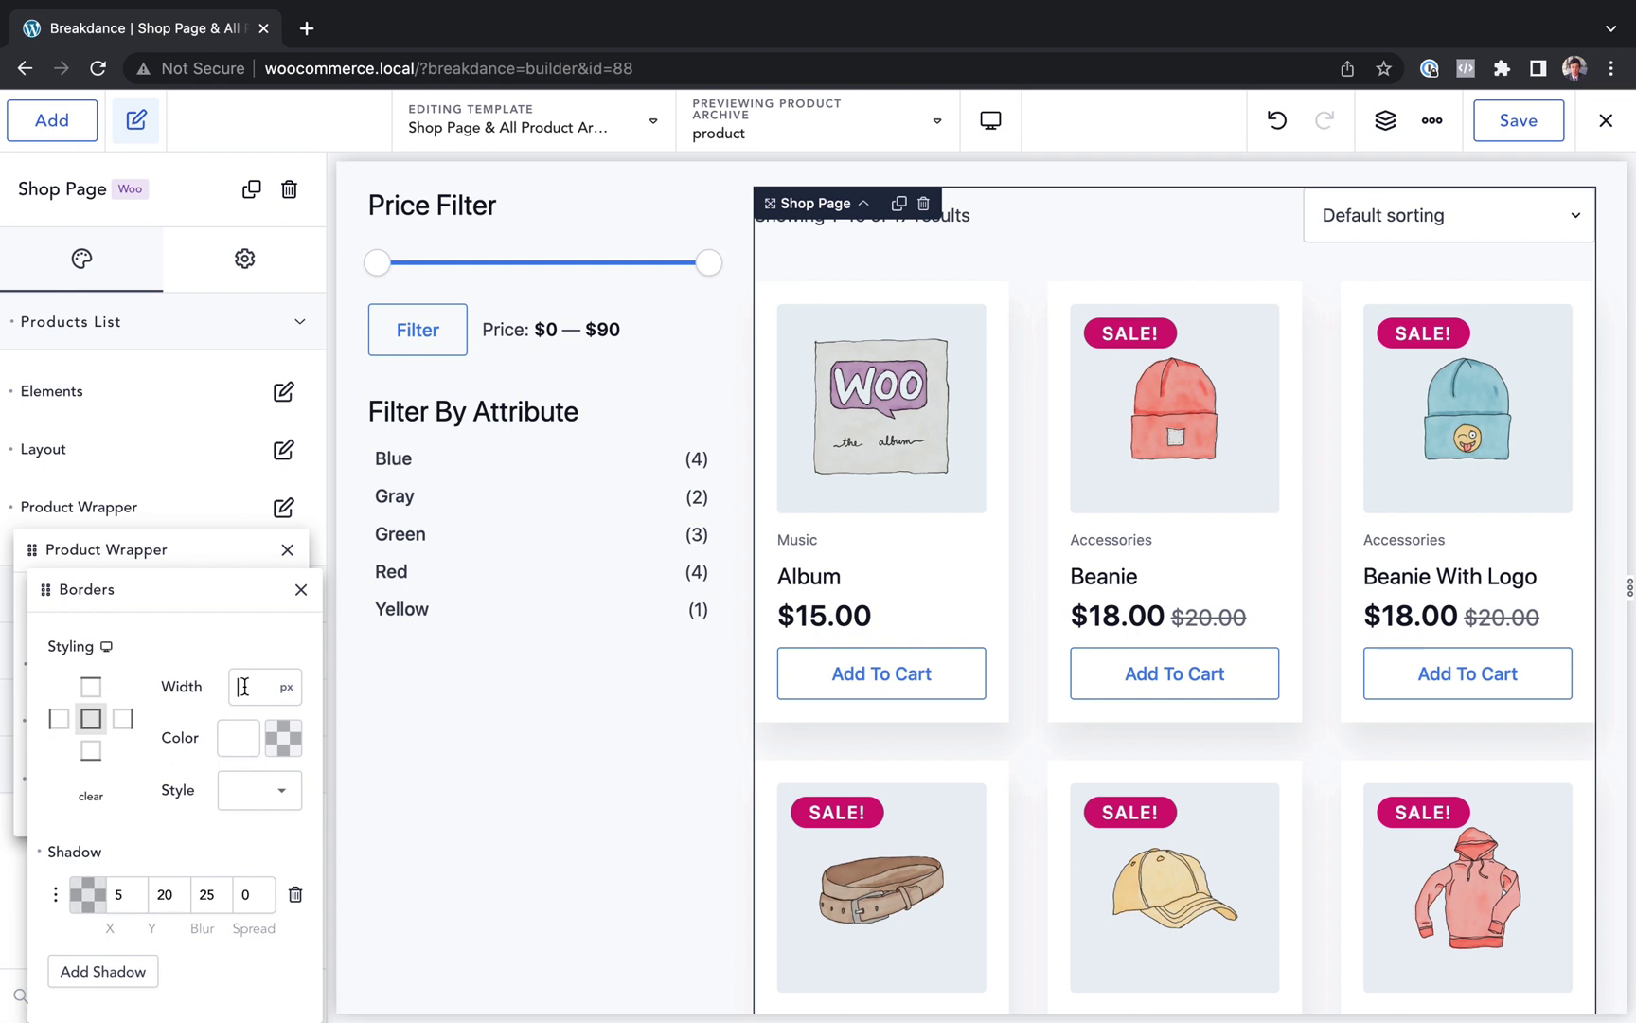
{"action": "scroll", "coordinate": [240, 666], "scroll_direction": "up", "scroll_amount": 1}
{"action": "left_click", "coordinate": [251, 652]}
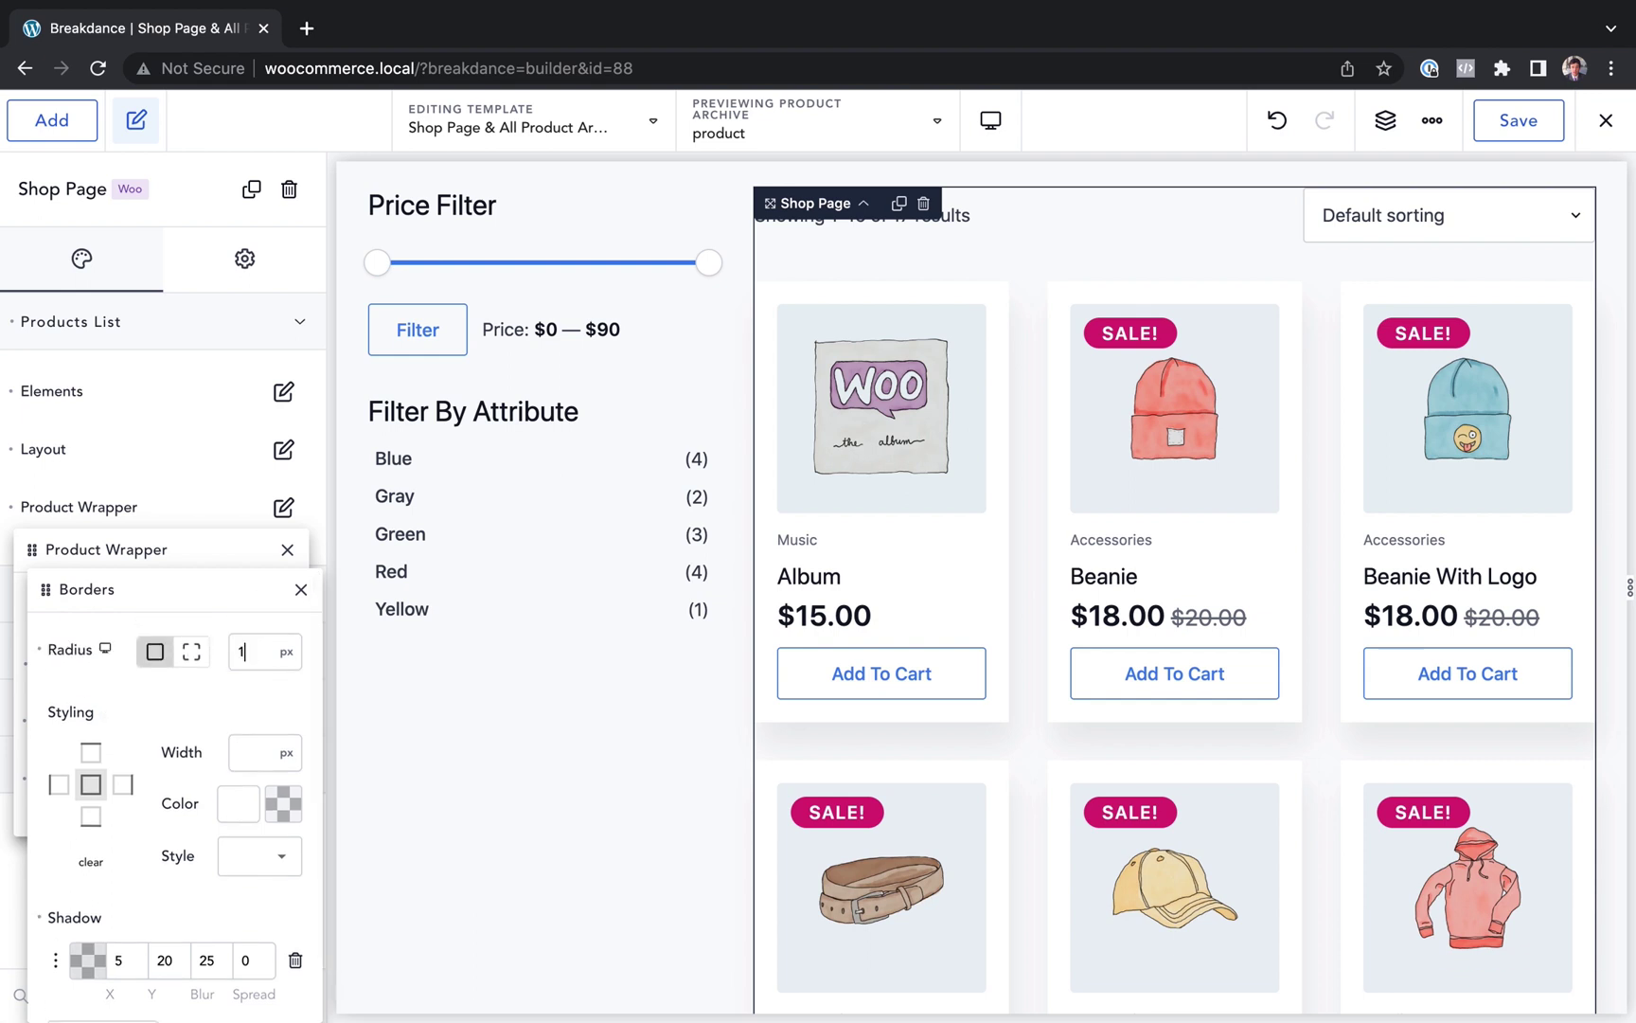
{"action": "left_click", "coordinate": [603, 744]}
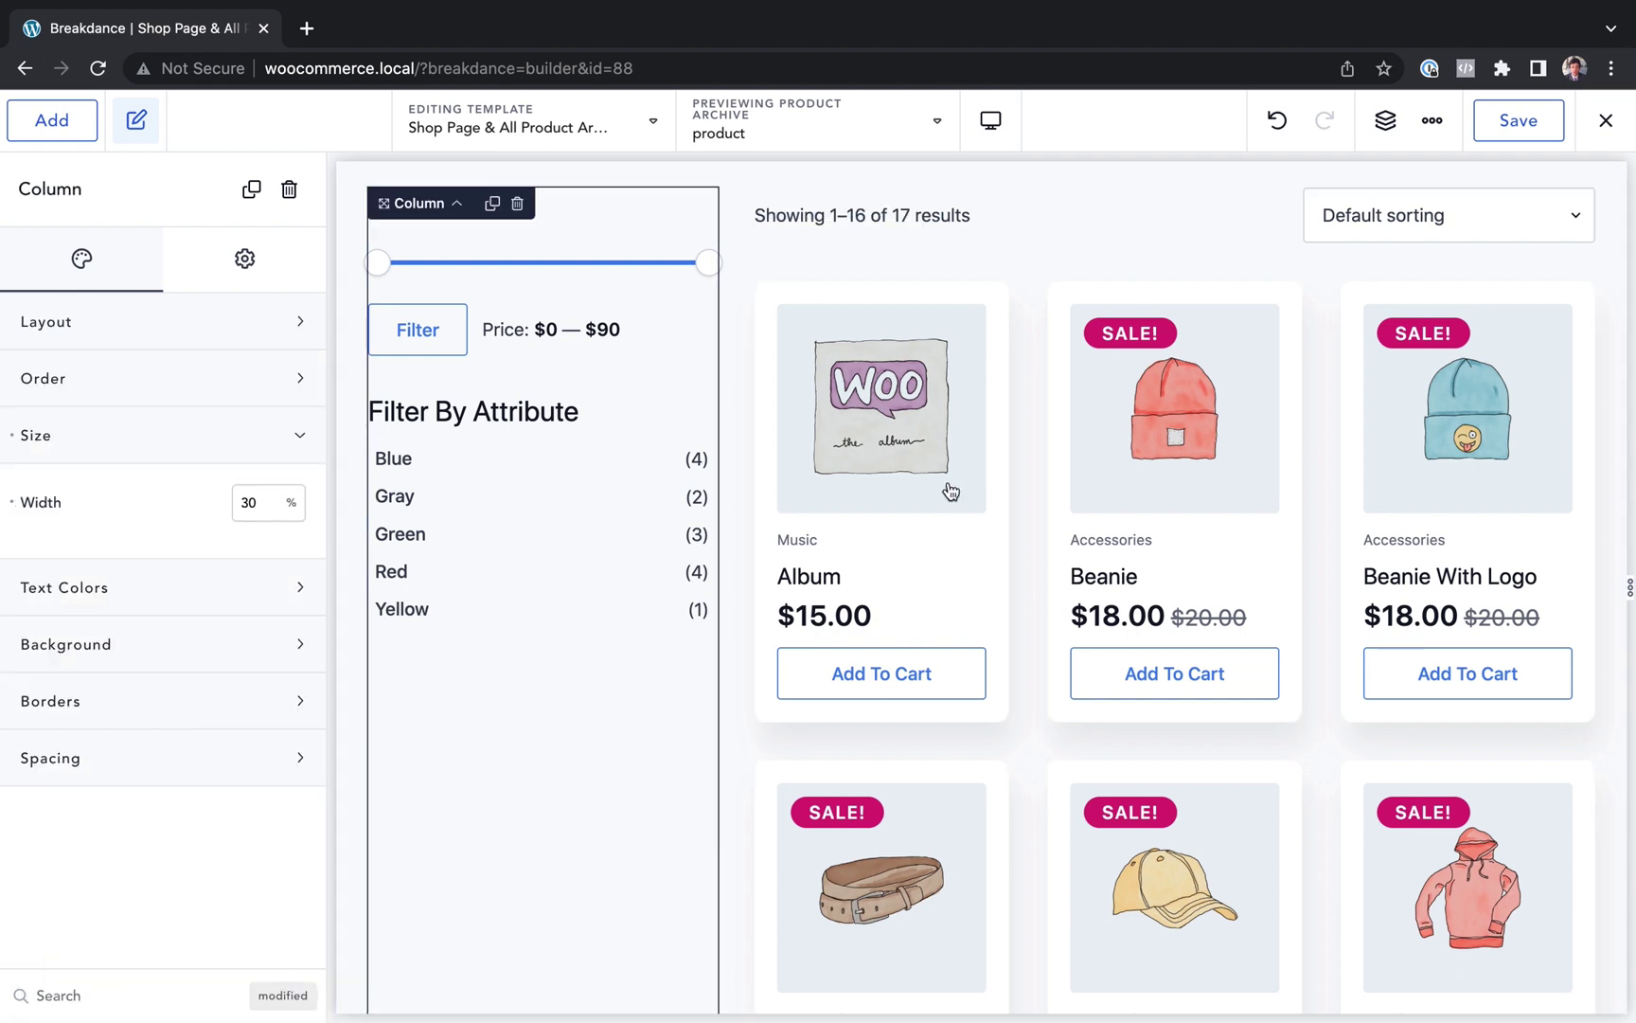
Change the Shop Page grid's Products Per Row from 3 to 2
{"action": "scroll", "coordinate": [1044, 646], "scroll_direction": "down", "scroll_amount": 5}
{"action": "scroll", "coordinate": [1044, 646], "scroll_direction": "up", "scroll_amount": 5}
{"action": "left_click", "coordinate": [1023, 537]}
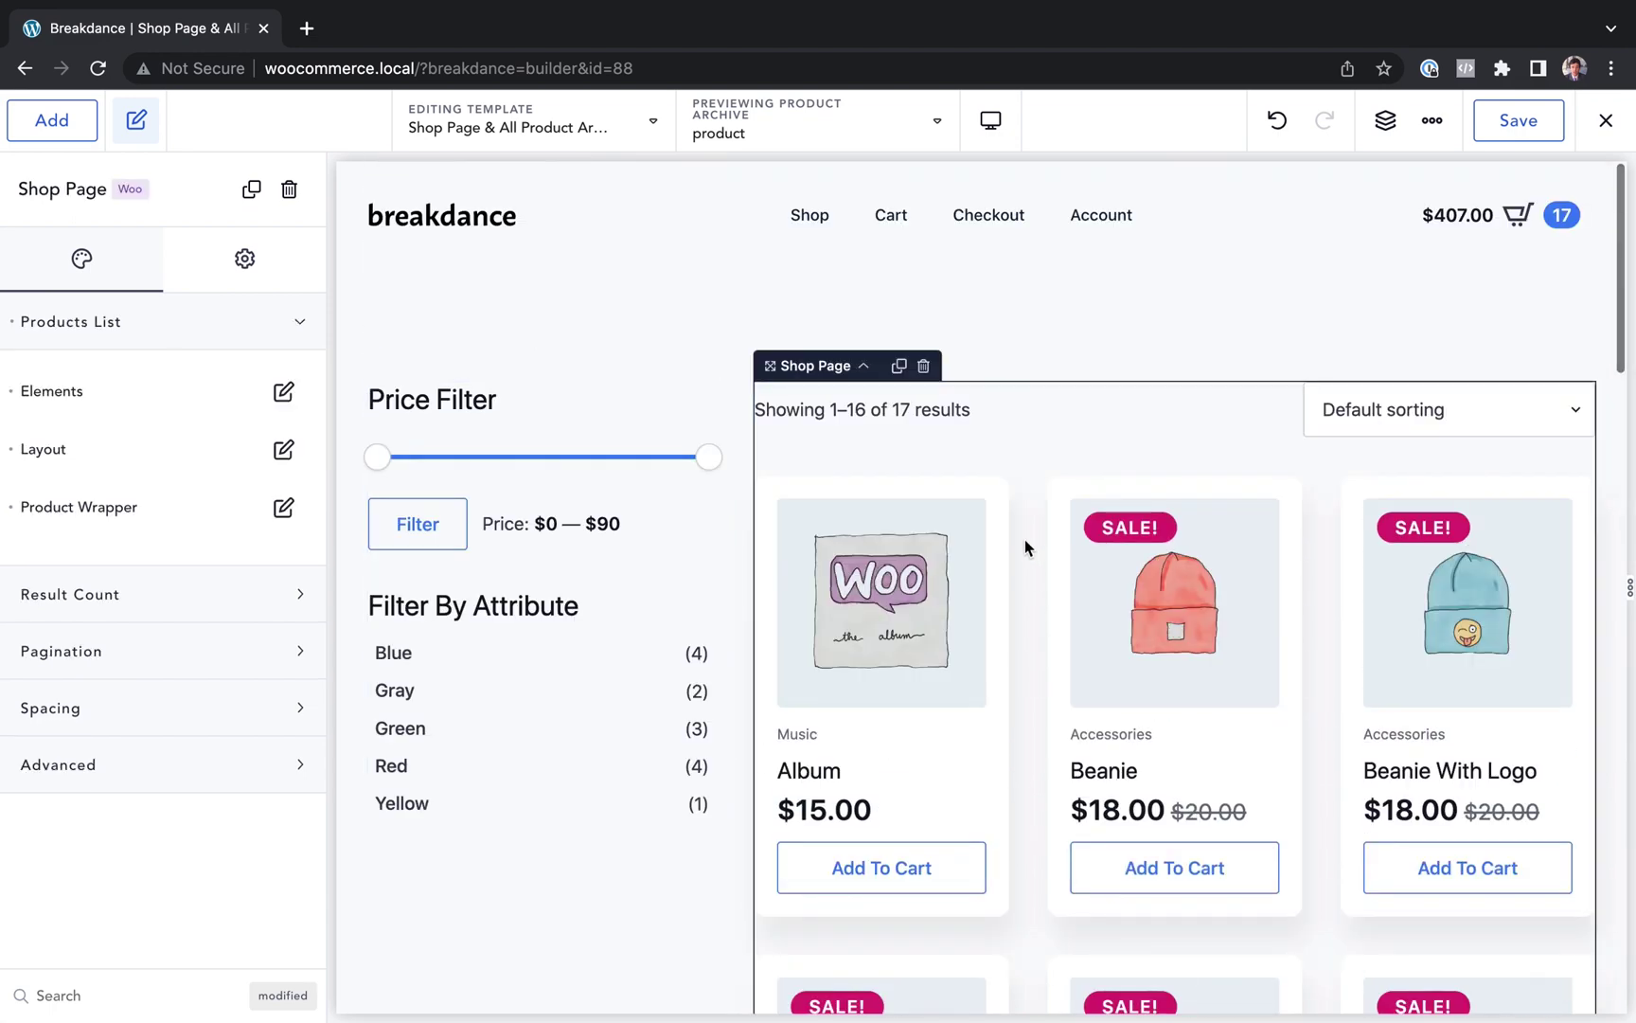
{"action": "left_click", "coordinate": [281, 392]}
{"action": "left_click", "coordinate": [284, 391]}
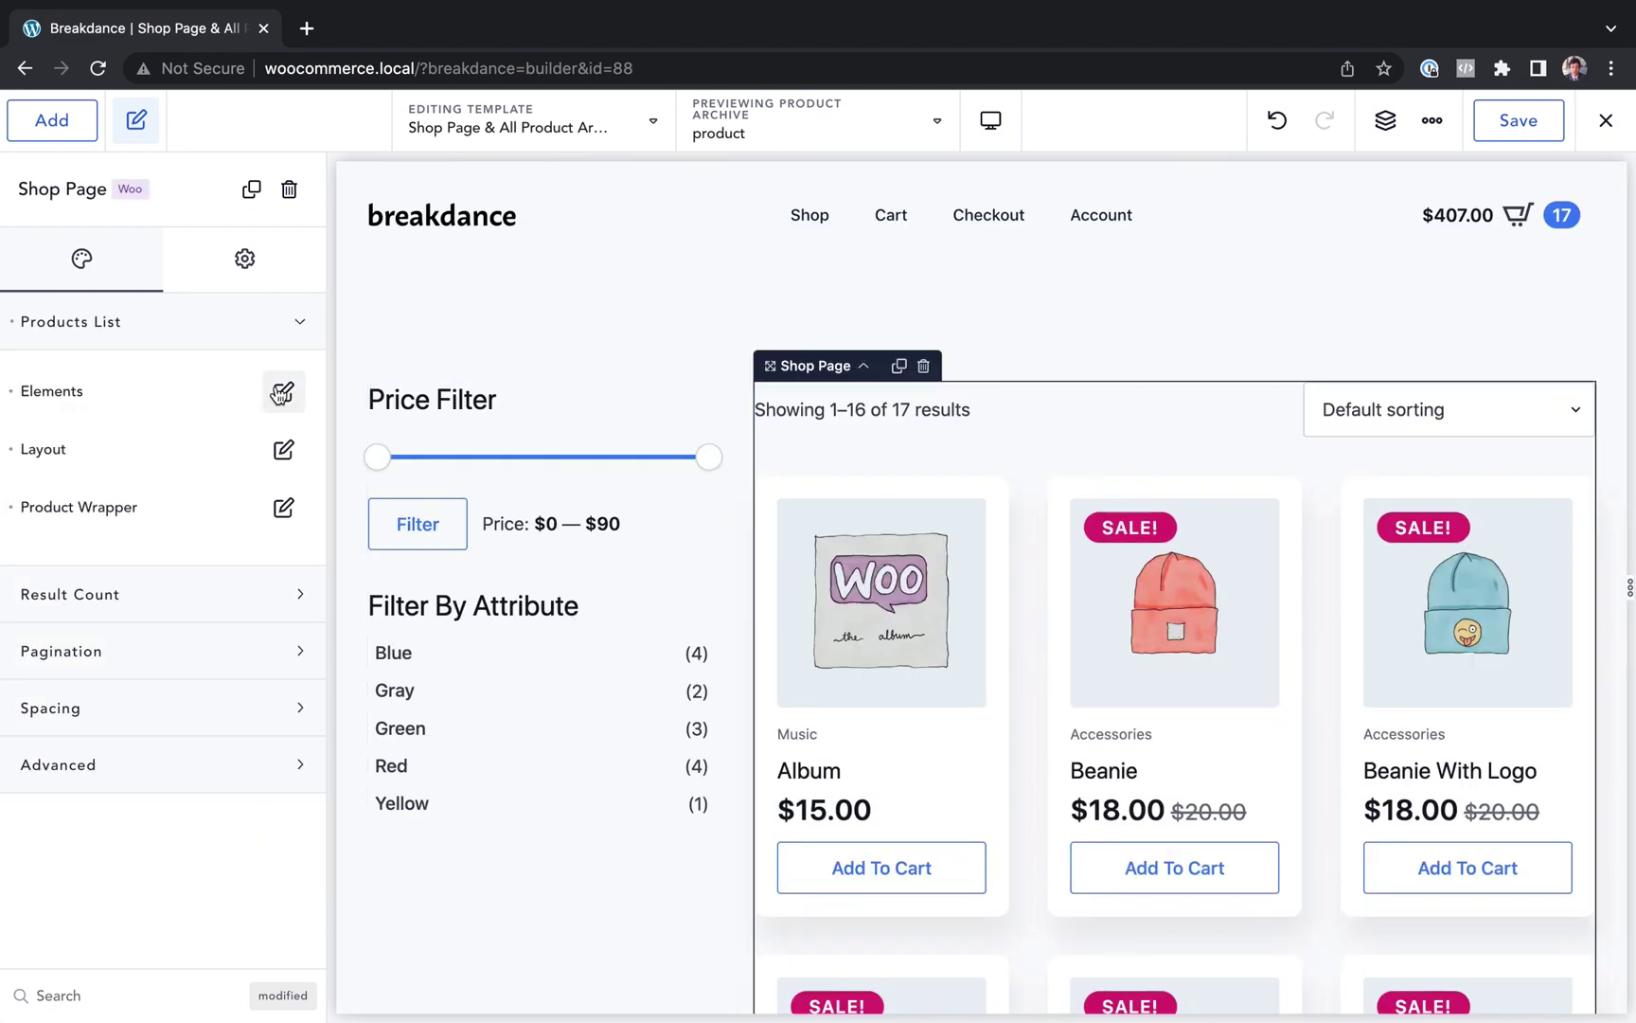
{"action": "left_click", "coordinate": [283, 449]}
{"action": "left_click", "coordinate": [237, 553]}
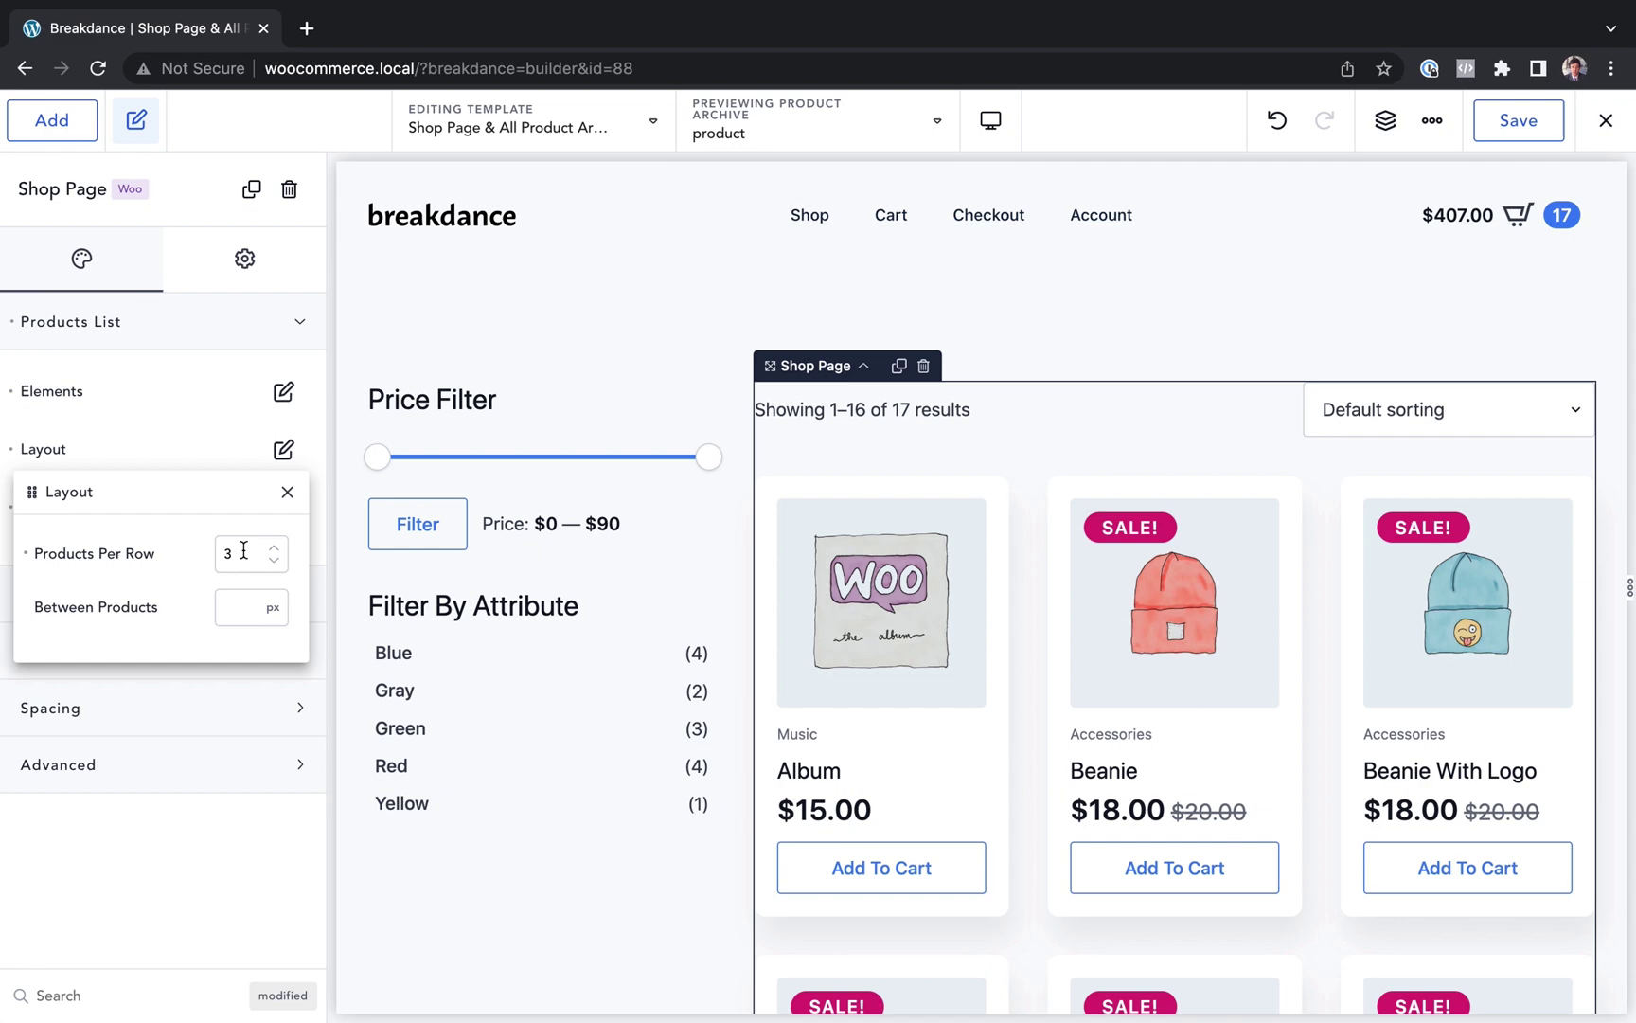
{"action": "type", "text": "2"}
{"action": "scroll", "coordinate": [1162, 651], "scroll_direction": "down", "scroll_amount": 10}
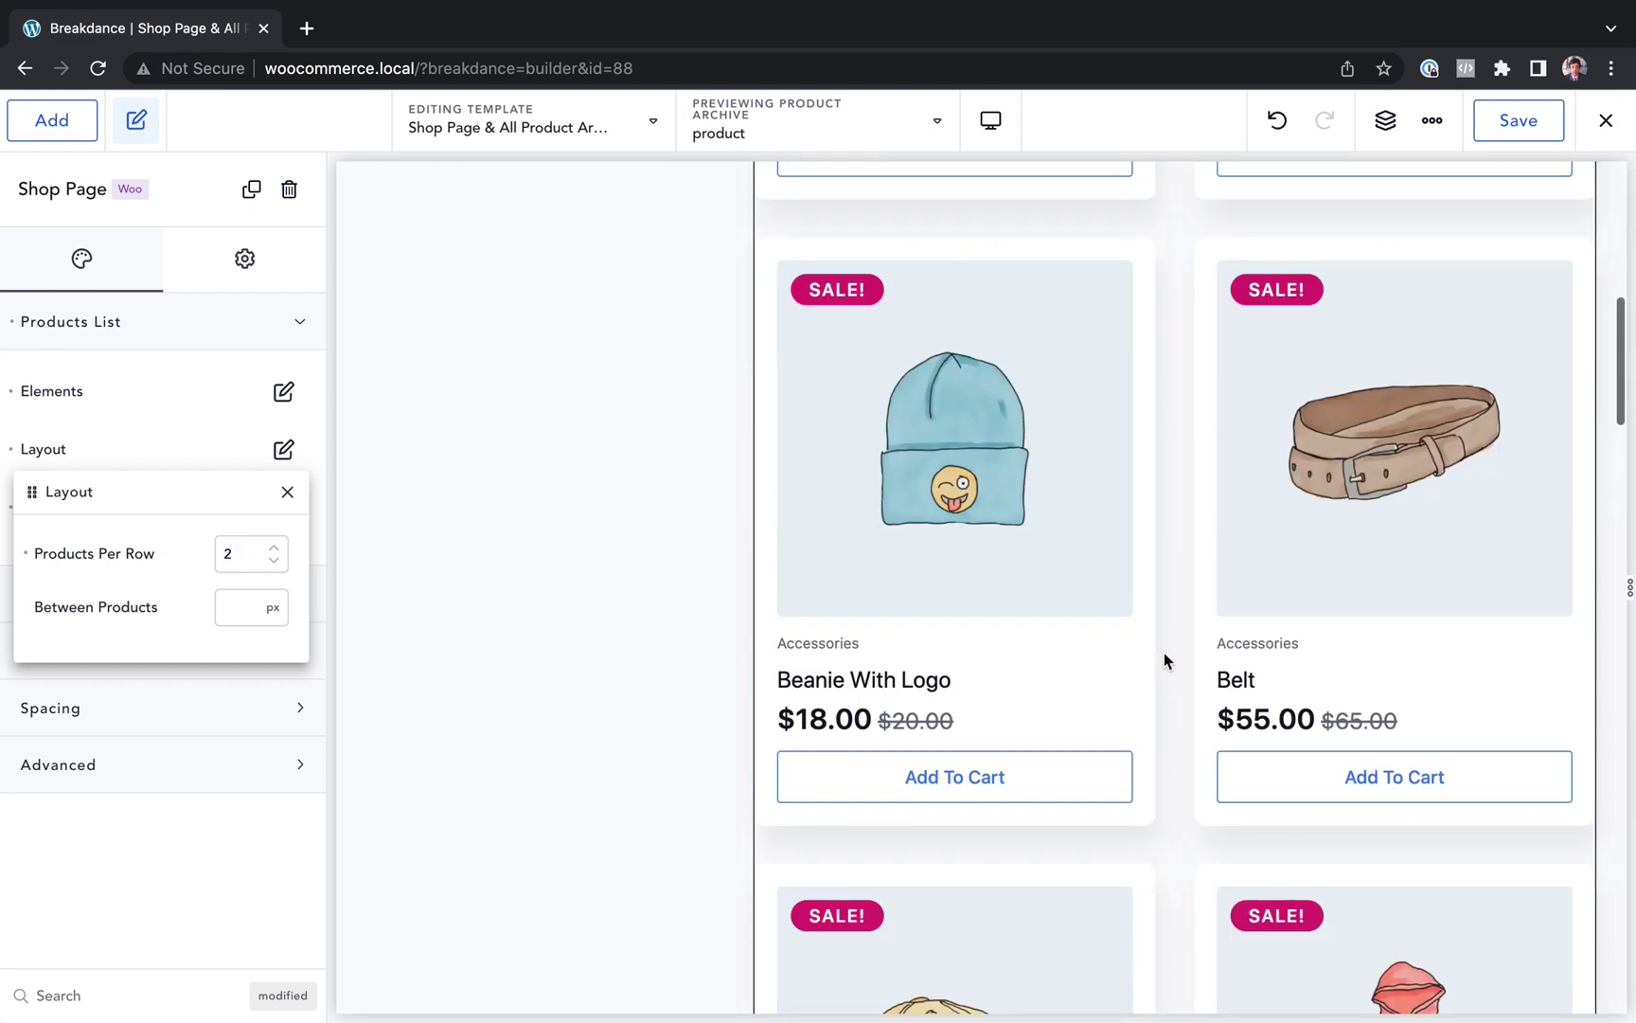
{"action": "scroll", "coordinate": [1162, 652], "scroll_direction": "up", "scroll_amount": 10}
{"action": "left_click", "coordinate": [527, 909]}
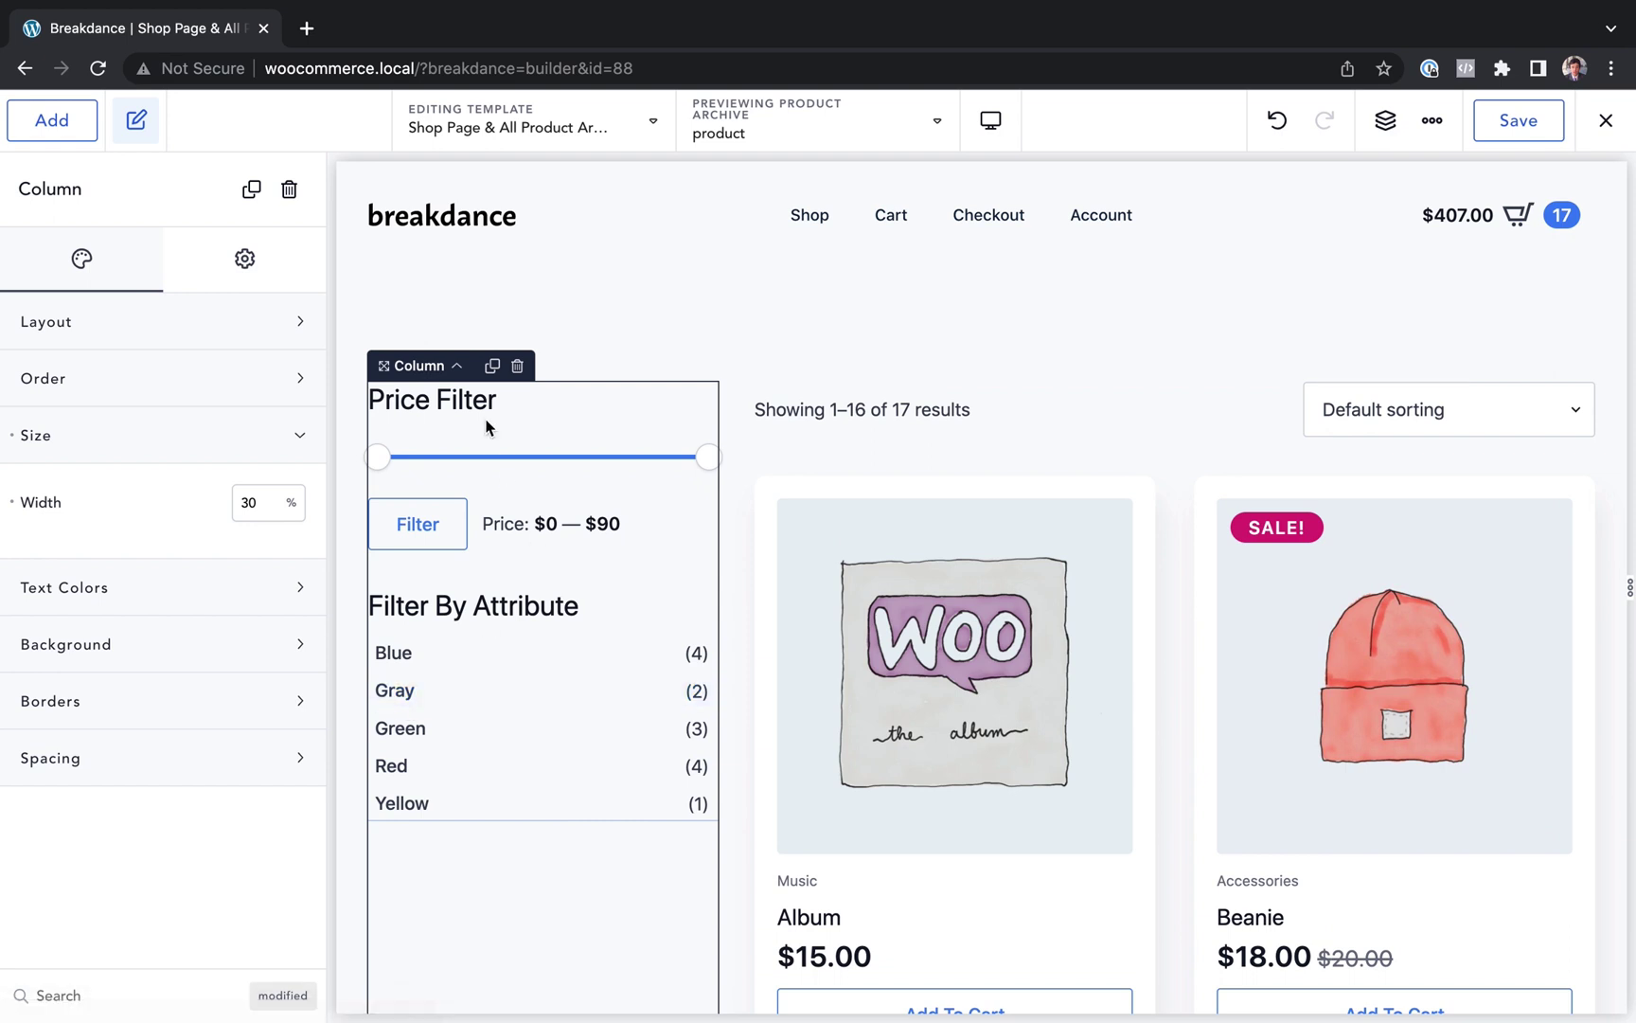
{"action": "left_click", "coordinate": [459, 407]}
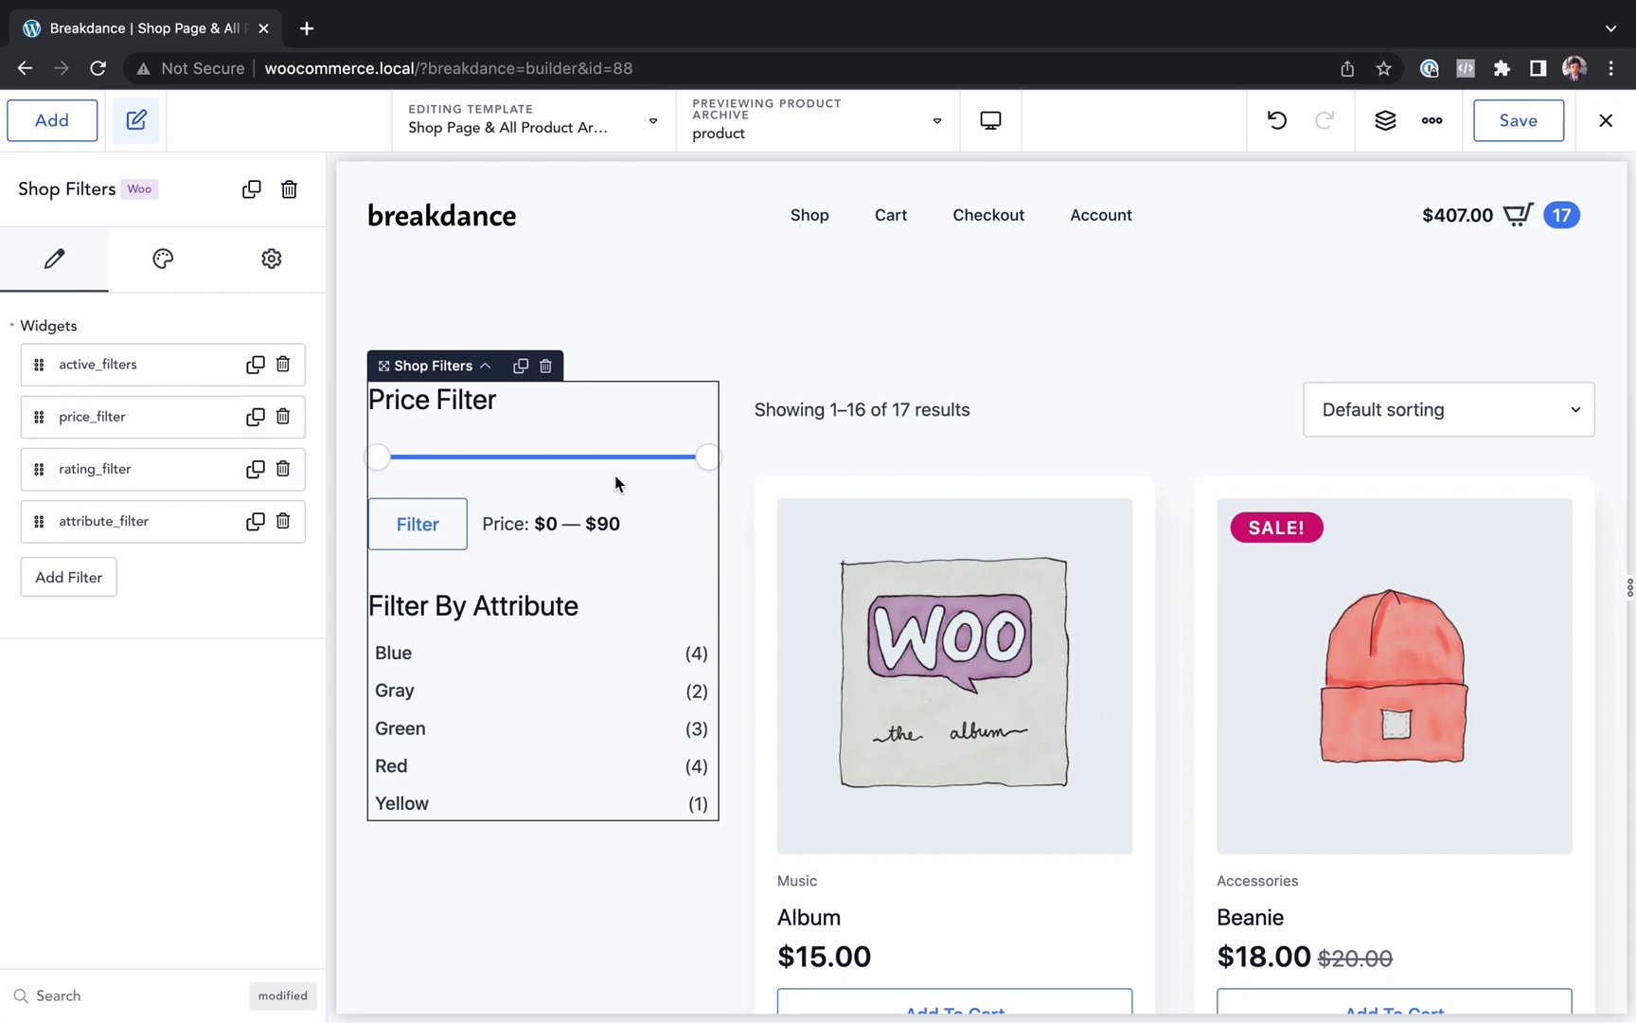
Set the existing attribute filter's Attribute option to Color
{"action": "scroll", "coordinate": [720, 530], "scroll_direction": "down", "scroll_amount": 5}
{"action": "scroll", "coordinate": [1004, 549], "scroll_direction": "up", "scroll_amount": 1}
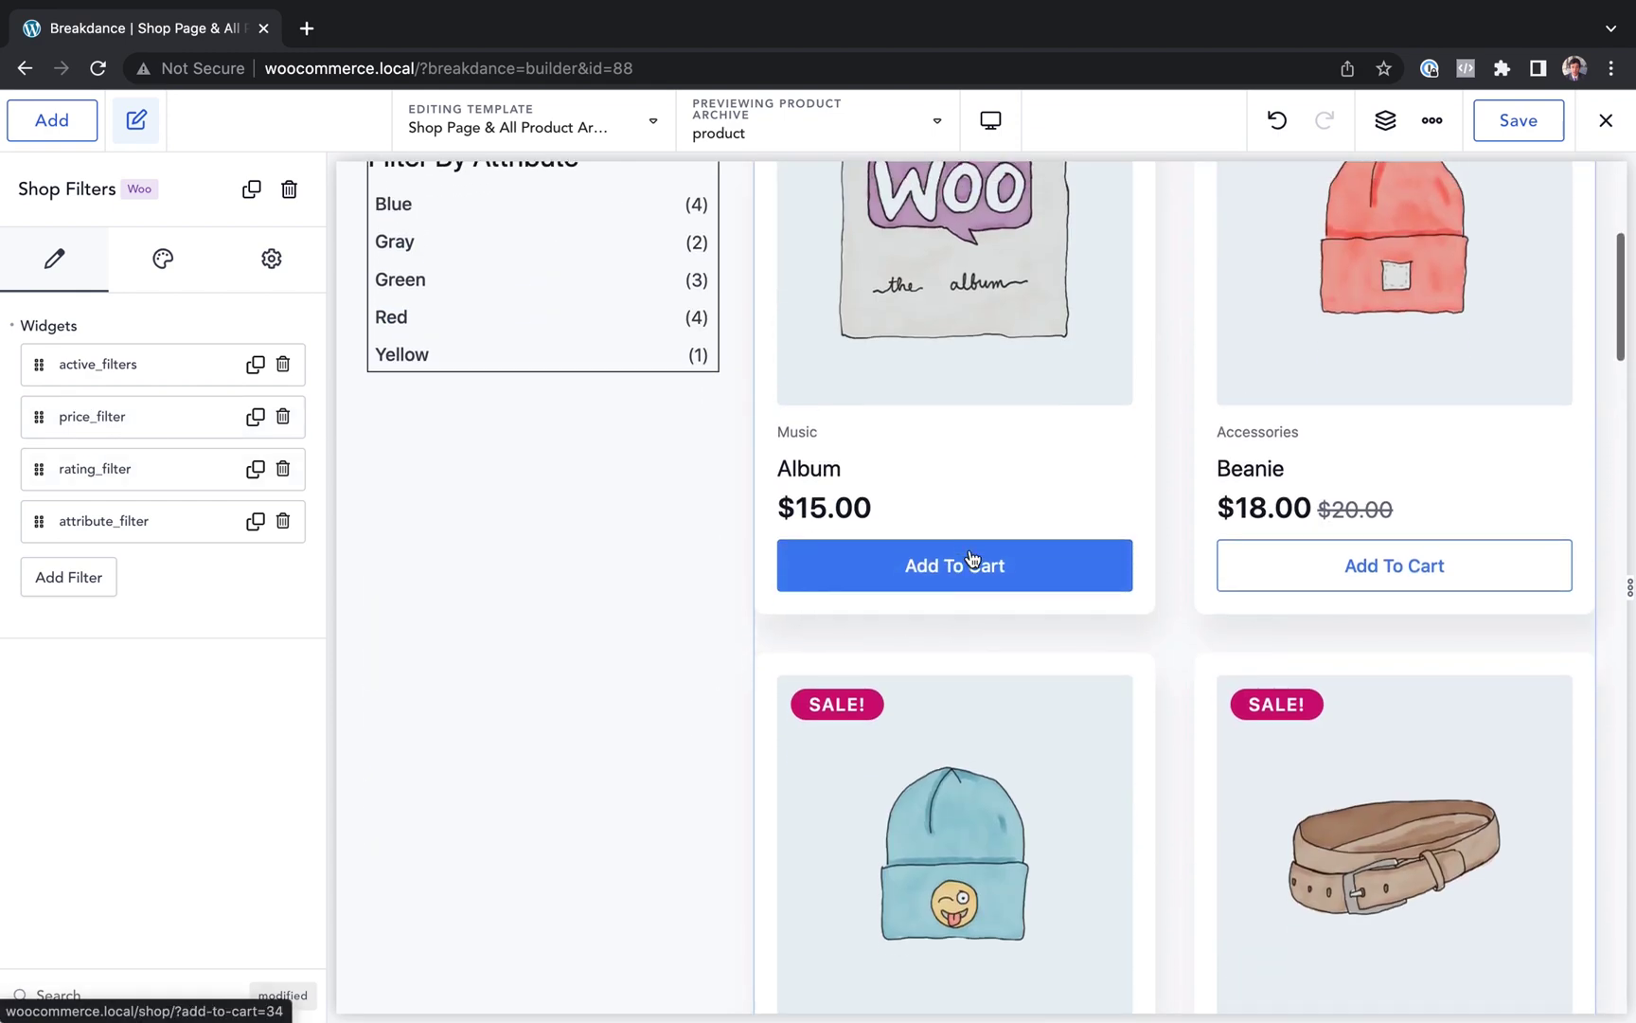
{"action": "left_click", "coordinate": [970, 558]}
{"action": "left_click", "coordinate": [140, 523]}
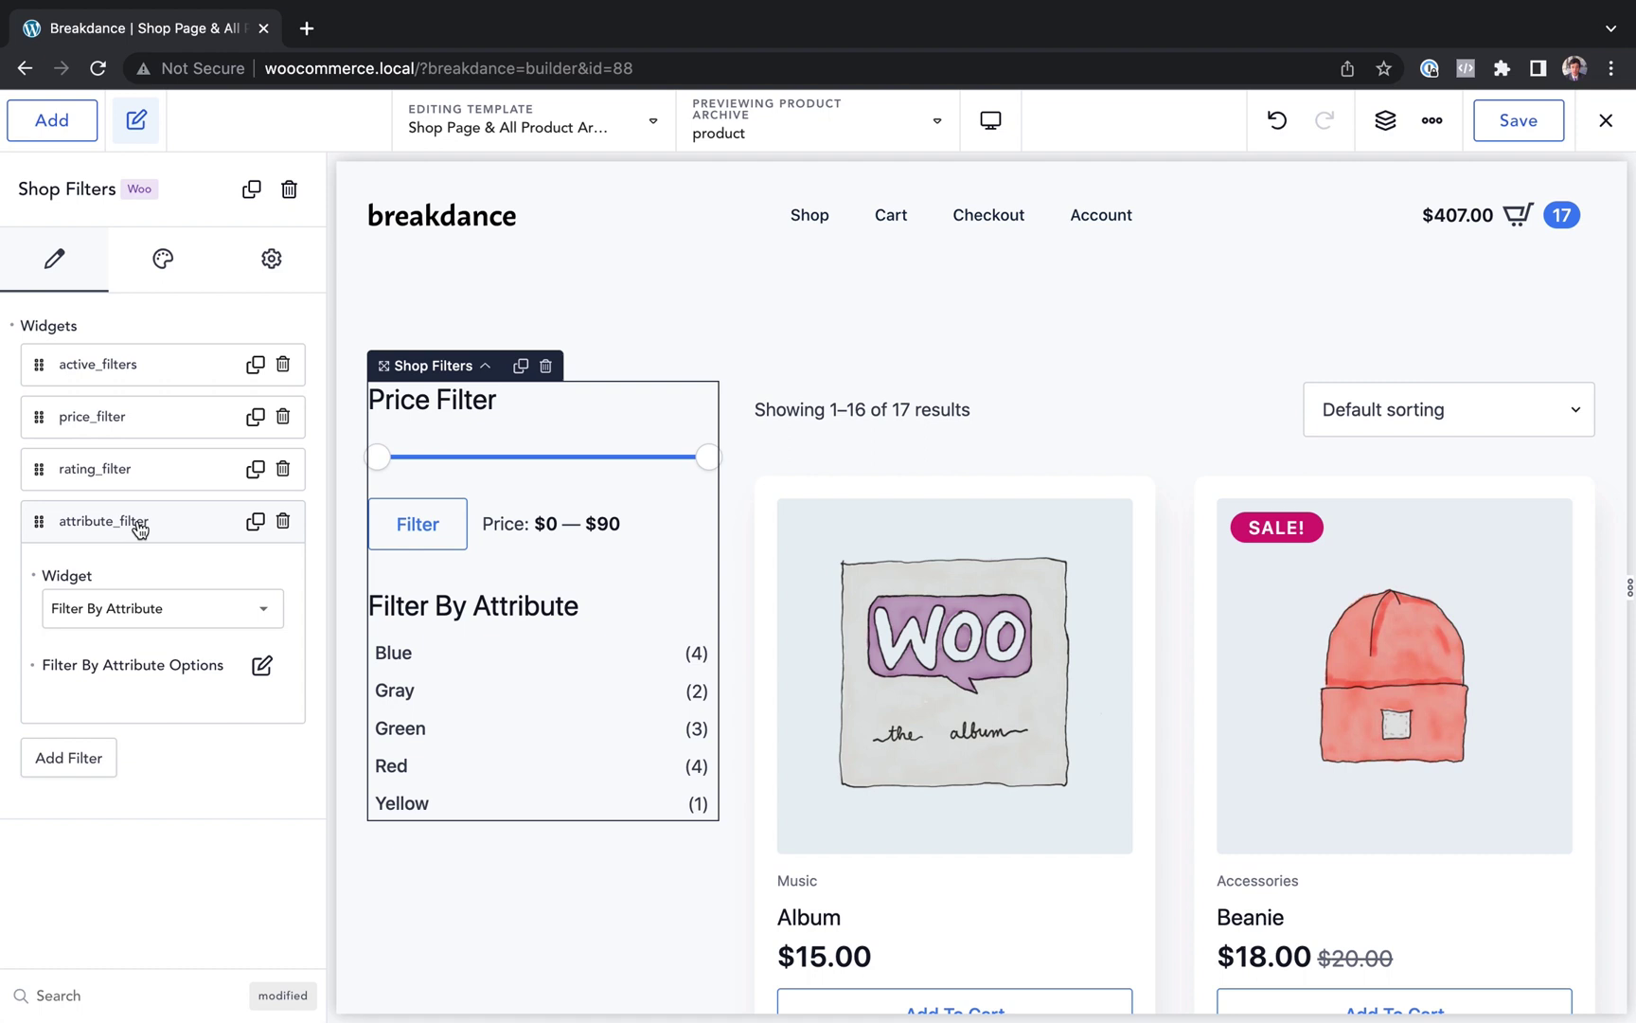
{"action": "scroll", "coordinate": [463, 605], "scroll_direction": "down", "scroll_amount": 2}
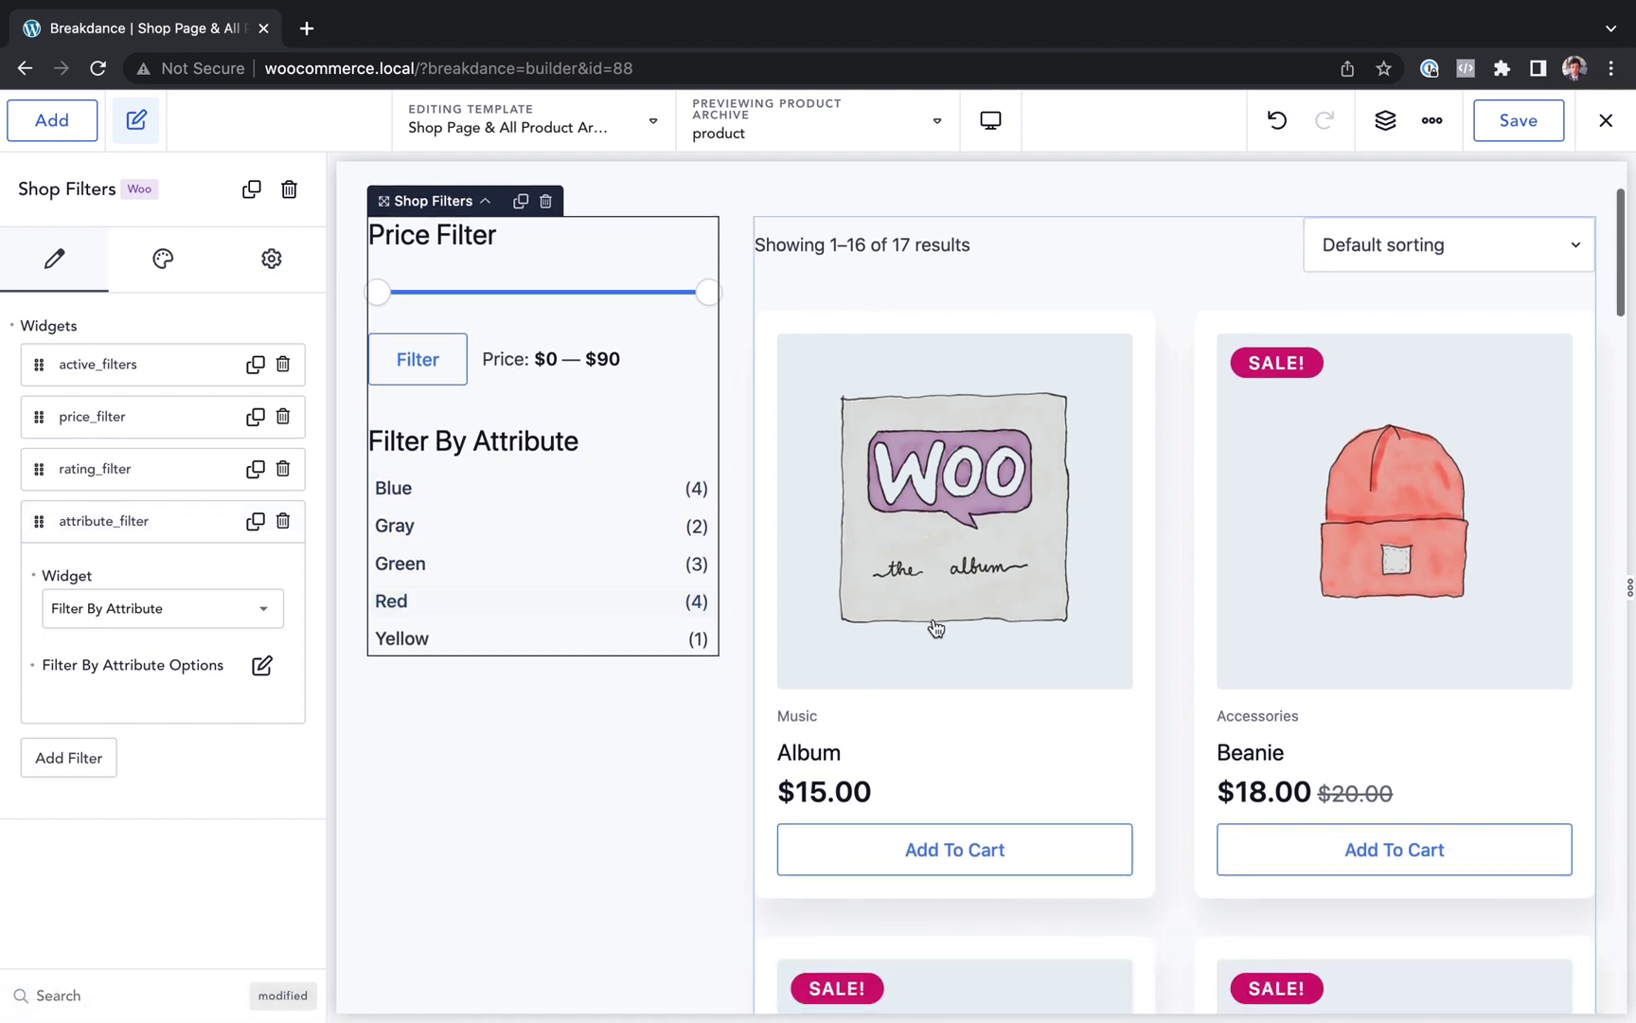
{"action": "left_click", "coordinate": [261, 665]}
{"action": "left_click", "coordinate": [200, 825]}
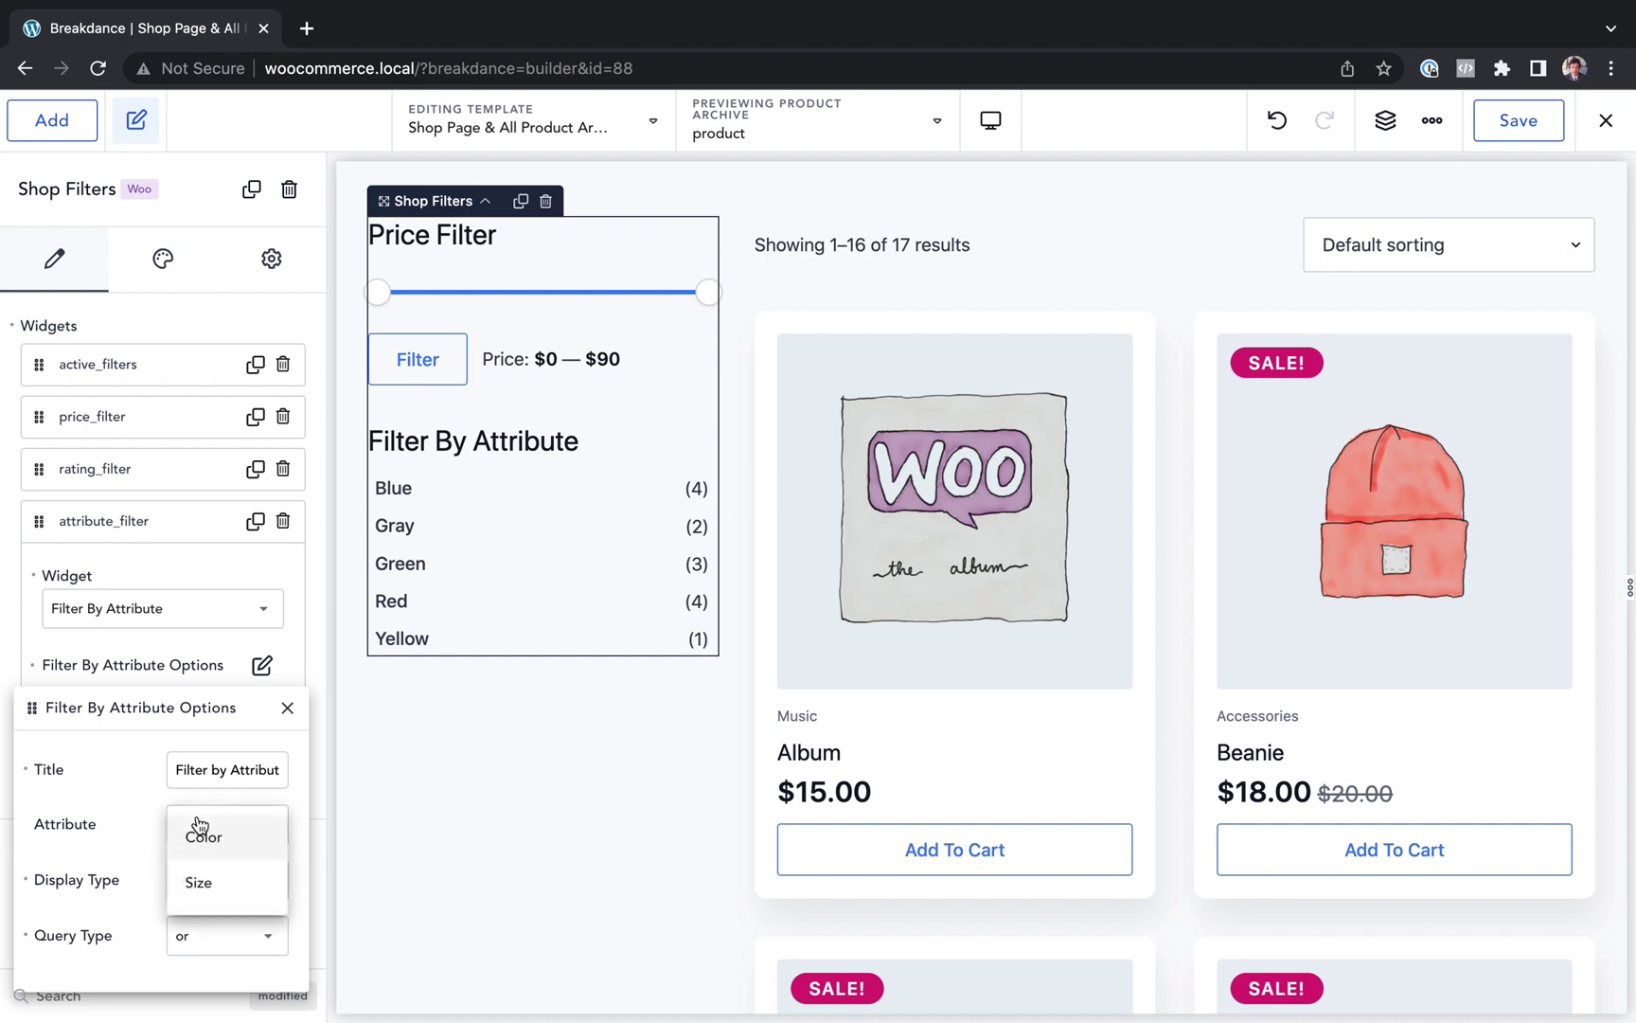
{"action": "left_click", "coordinate": [218, 839]}
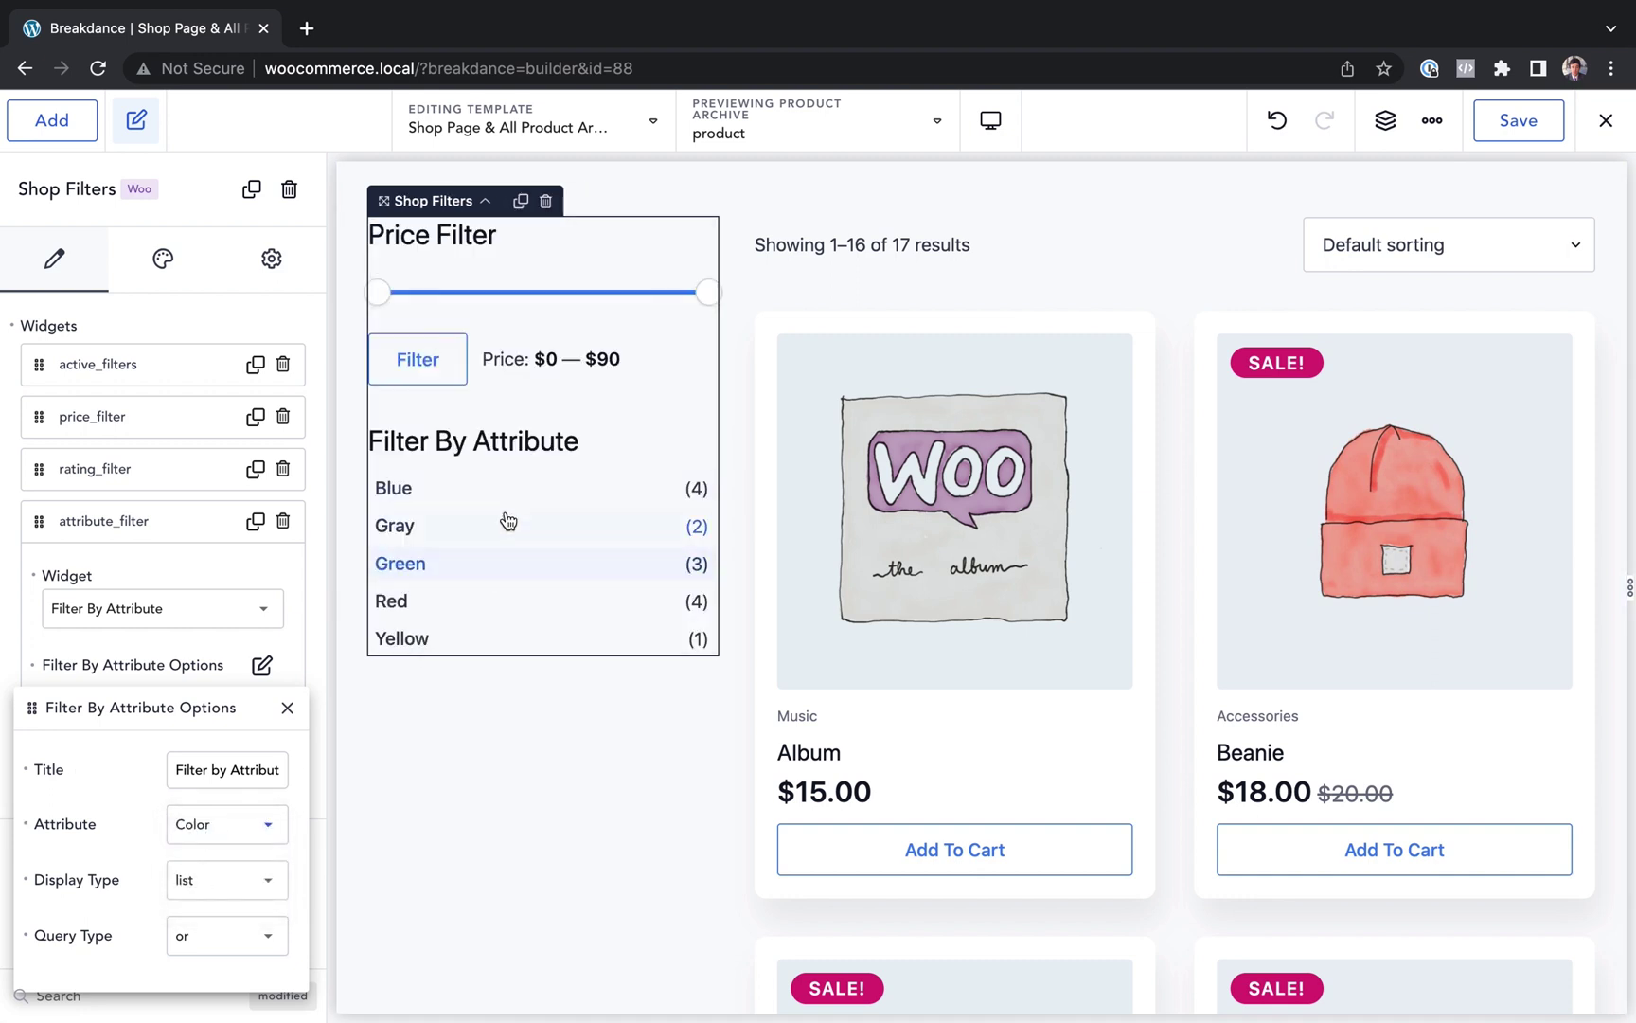
Add a second Filter By Attribute using Size, then save the shop template
{"action": "left_click", "coordinate": [225, 531]}
{"action": "left_click", "coordinate": [66, 577]}
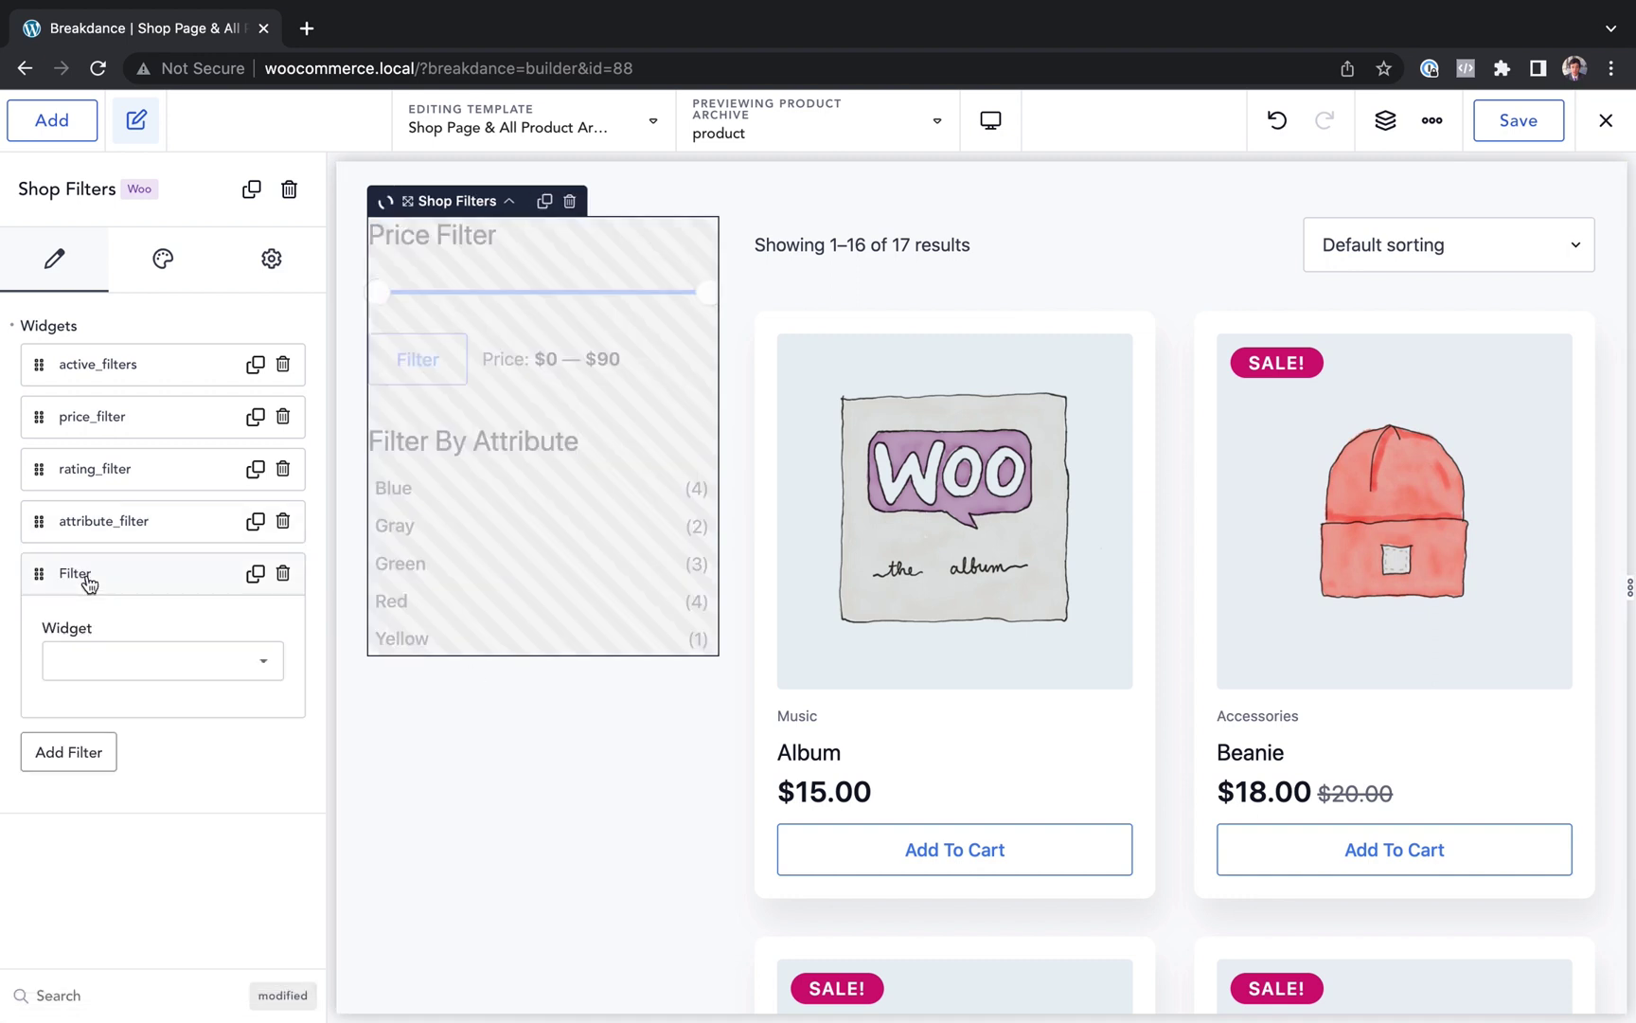
{"action": "left_click", "coordinate": [103, 660]}
{"action": "left_click", "coordinate": [139, 807]}
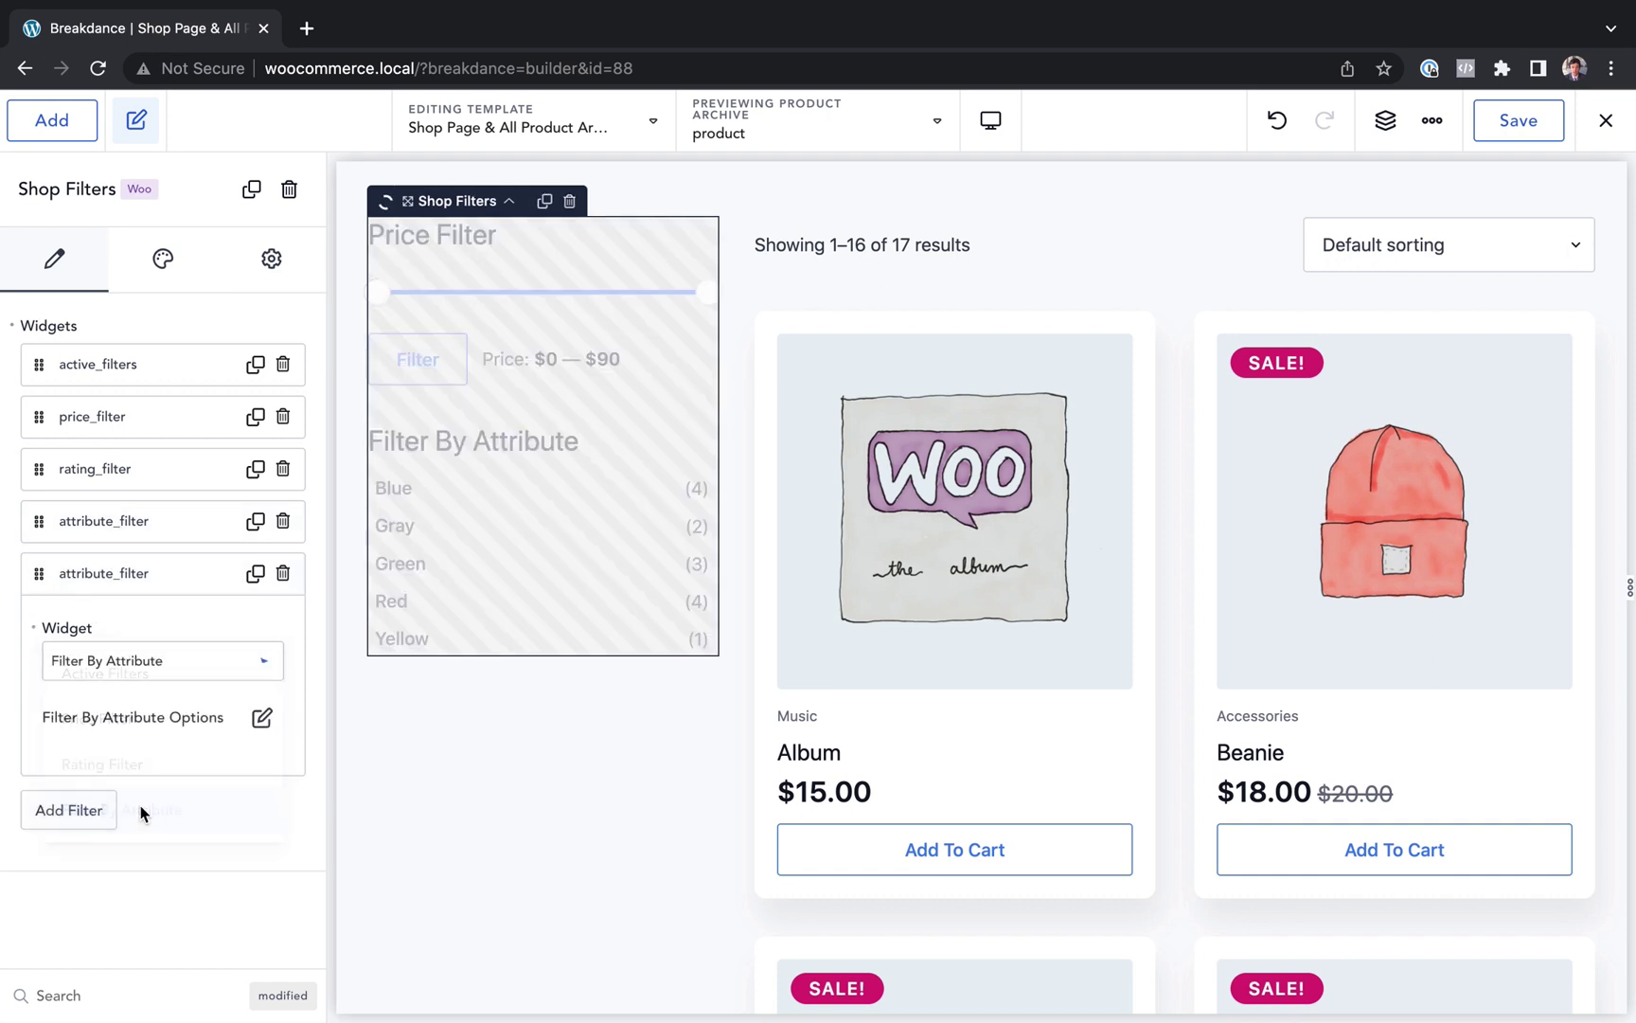
{"action": "left_click", "coordinate": [263, 718]}
{"action": "left_click", "coordinate": [209, 851]}
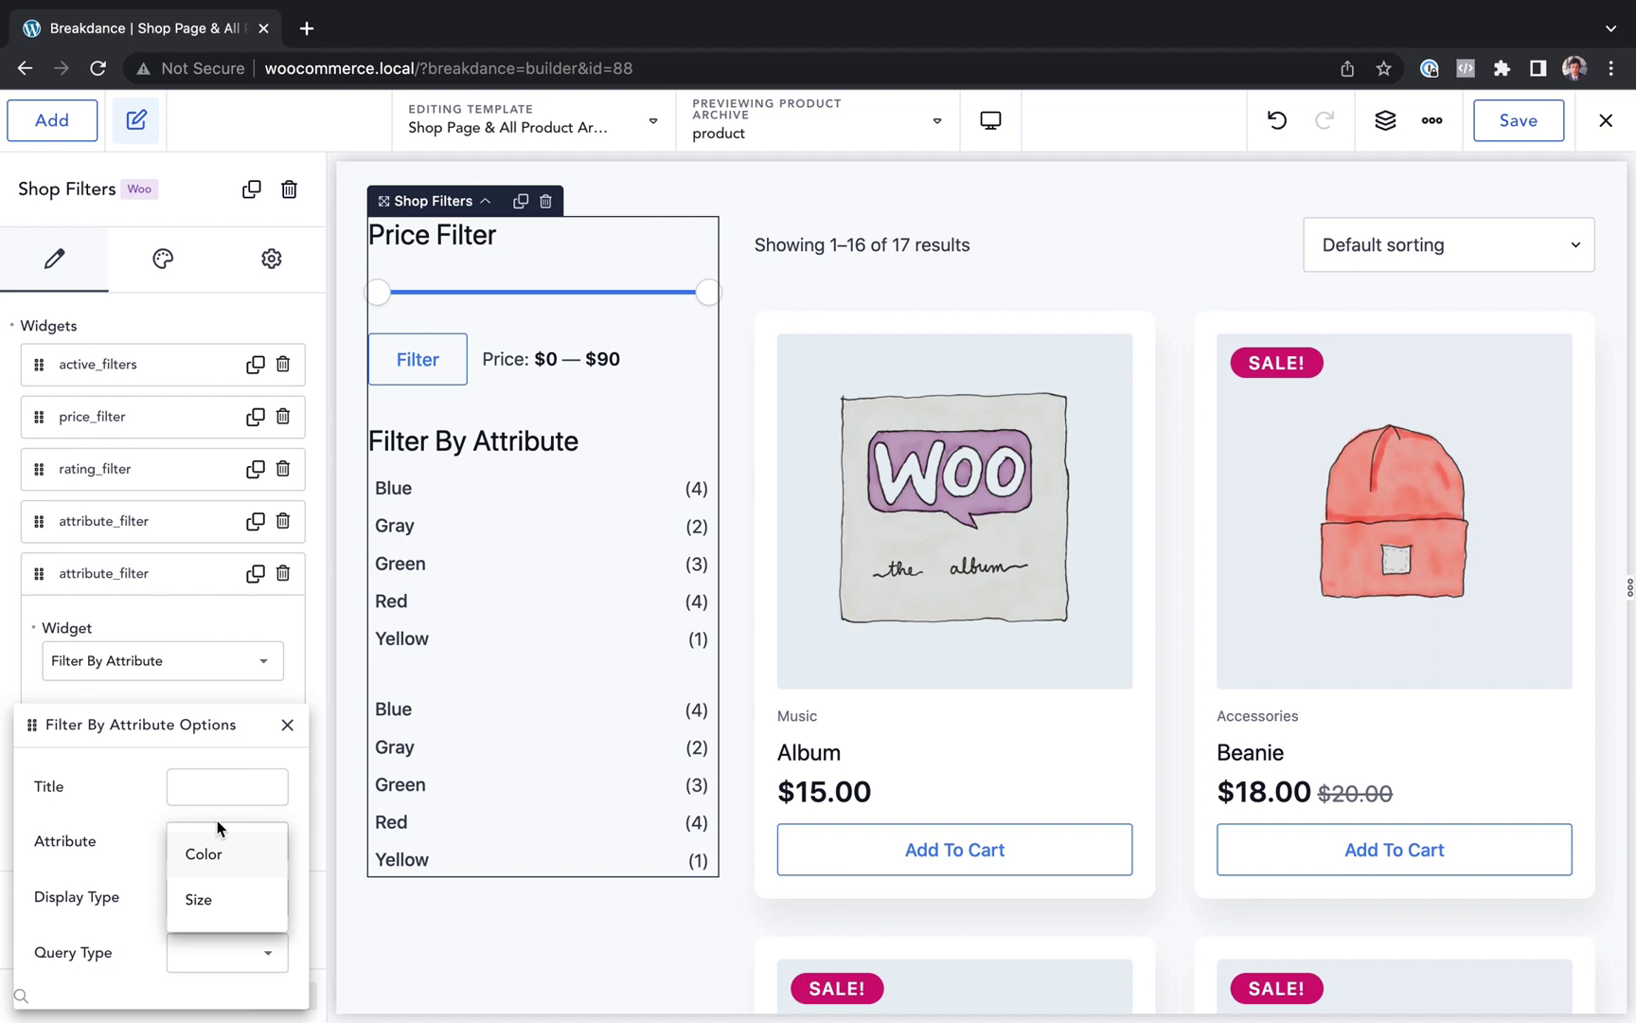
{"action": "left_click", "coordinate": [208, 897]}
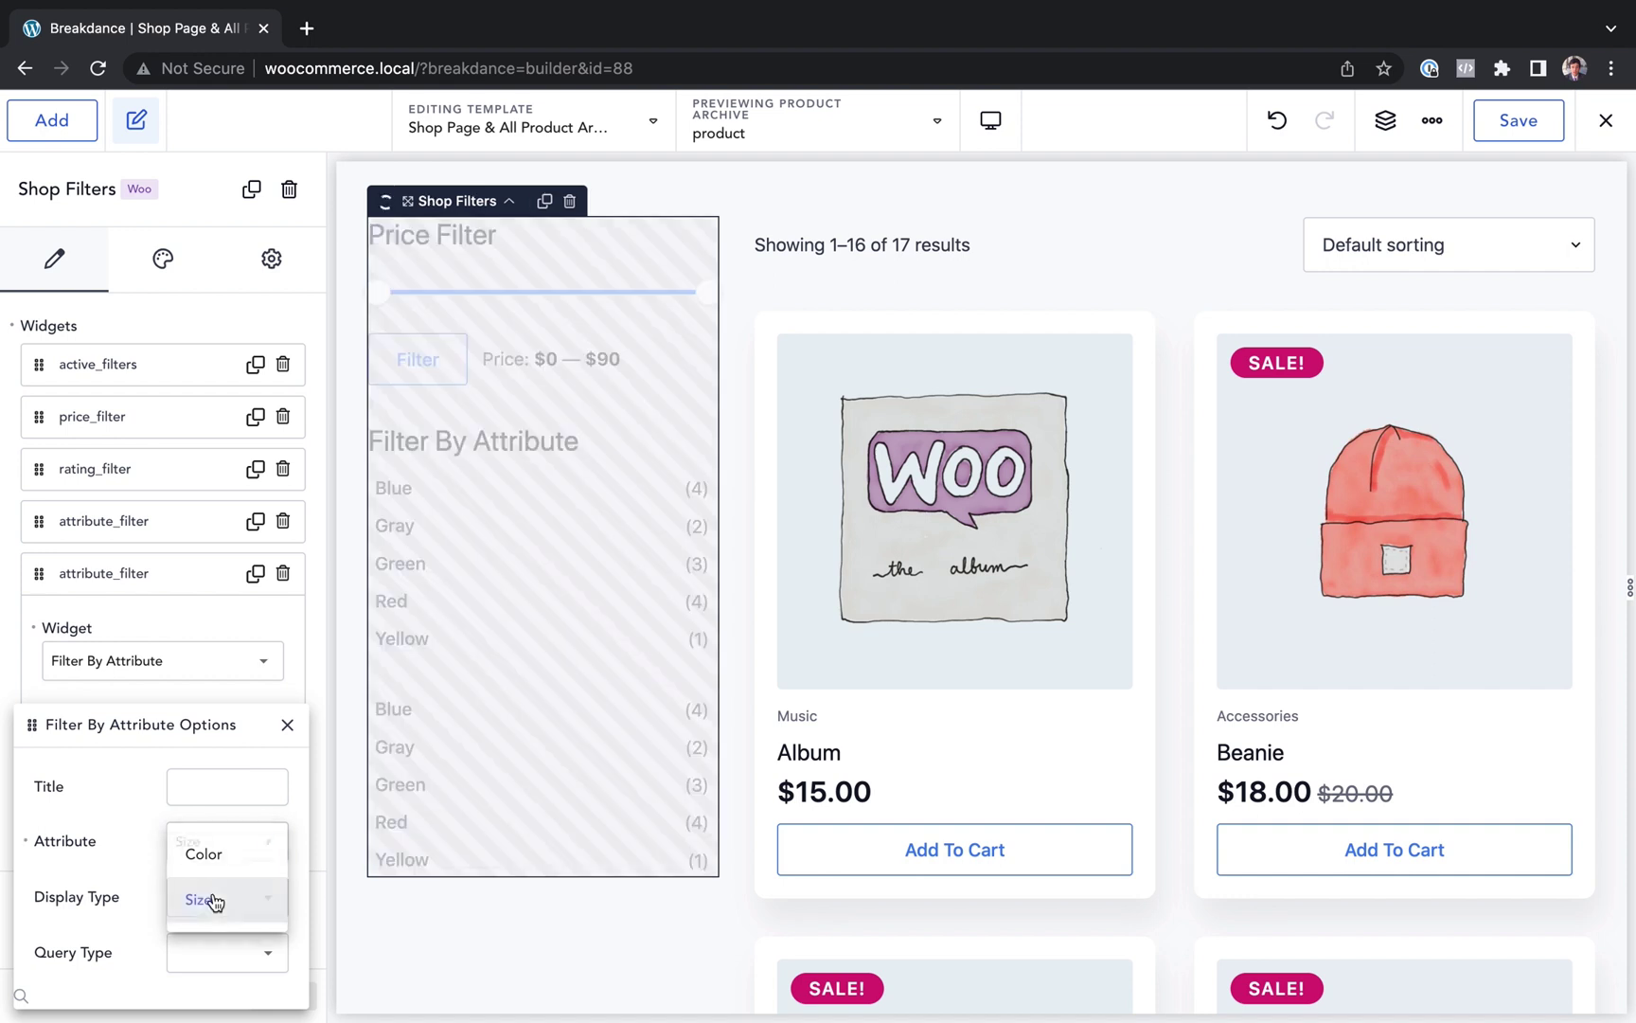
{"action": "left_click", "coordinate": [287, 728]}
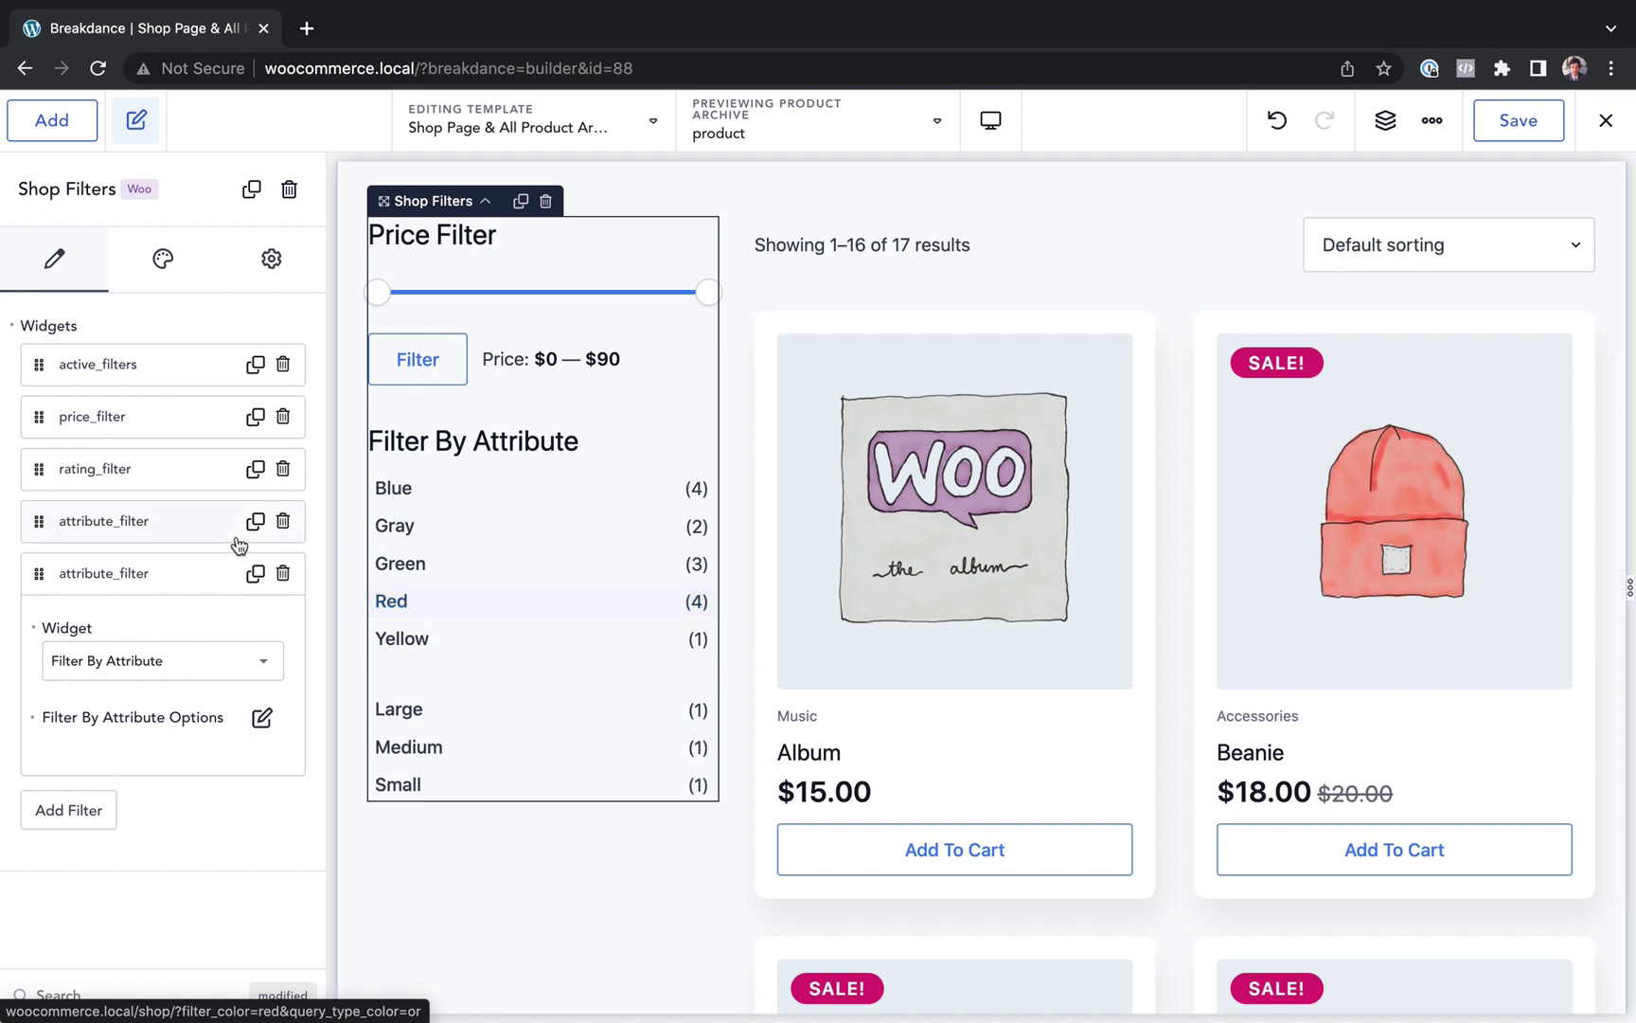
{"action": "left_click", "coordinate": [168, 580]}
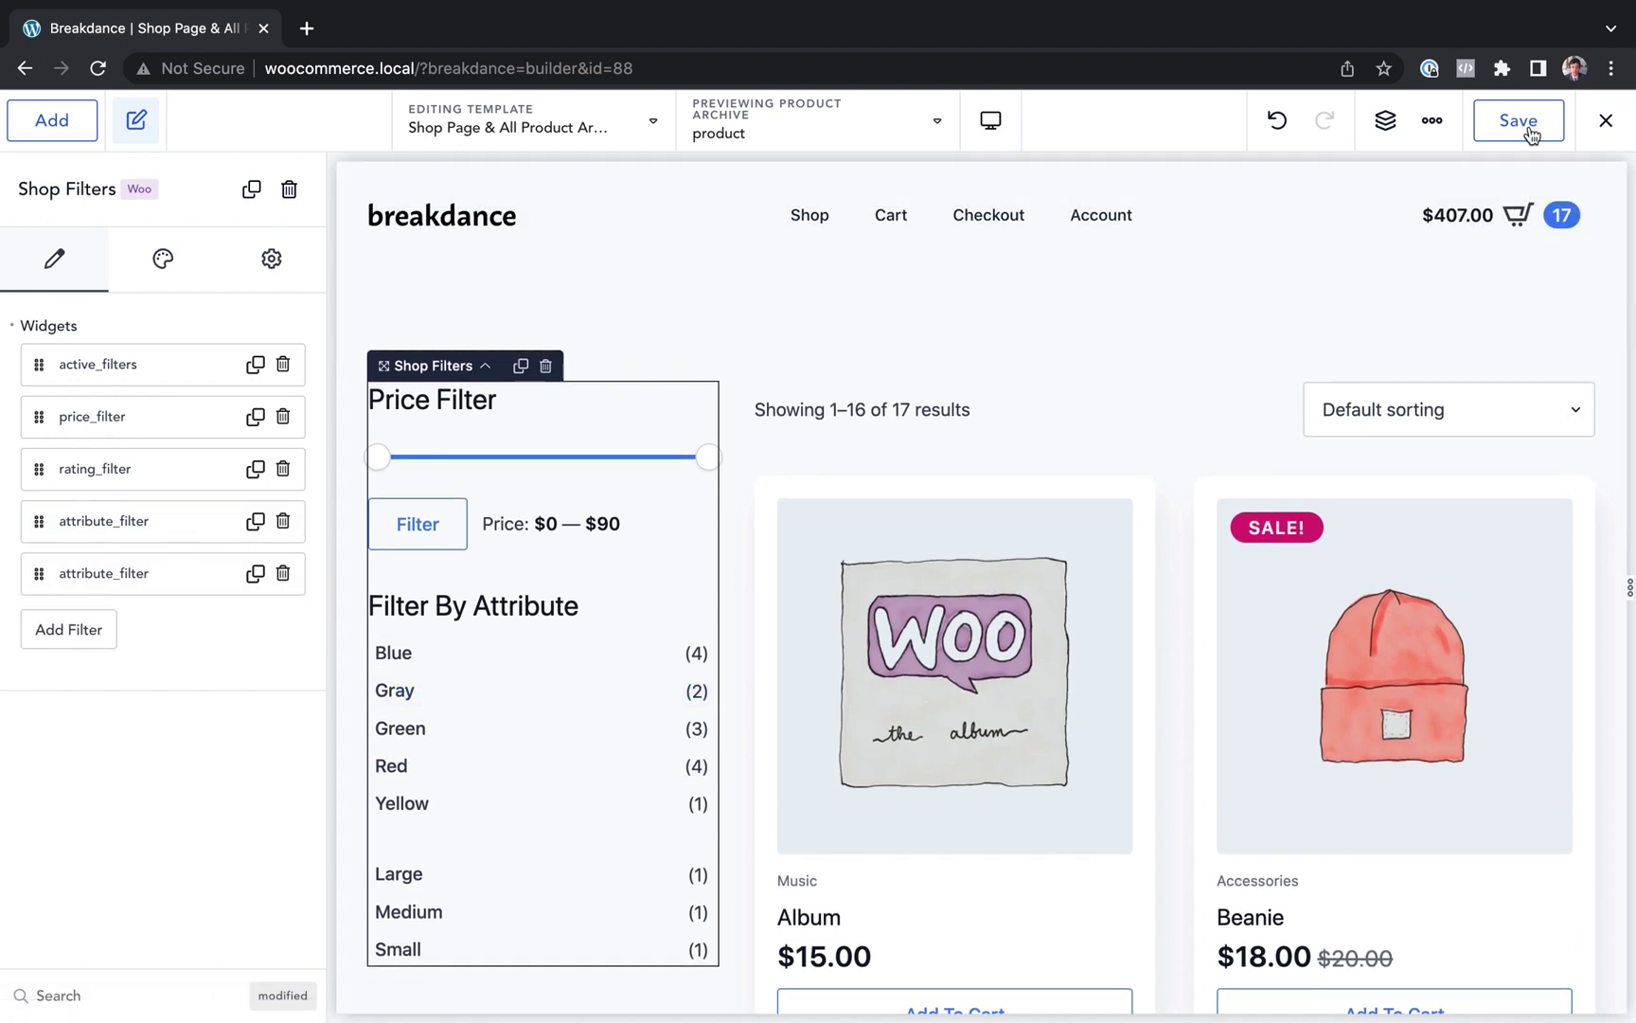
{"action": "left_click", "coordinate": [1517, 120]}
{"action": "left_click", "coordinate": [1610, 120]}
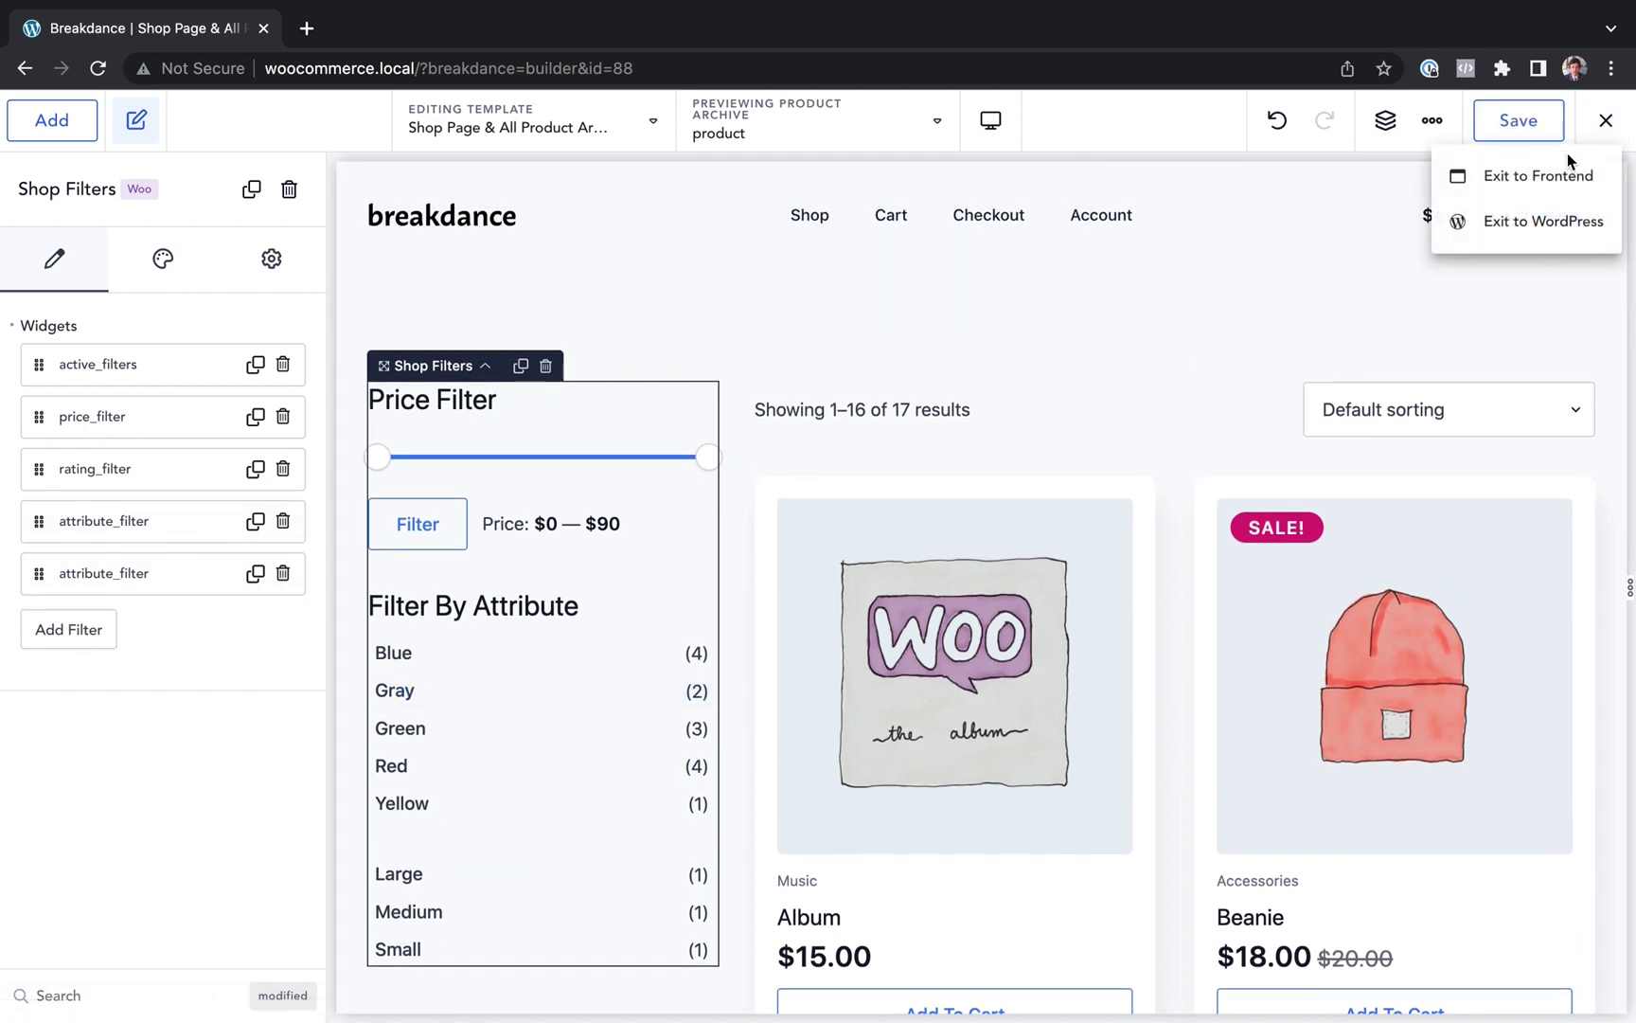
On the live shop, filter products to the $30 to $90 price range
{"action": "left_click", "coordinate": [1558, 168]}
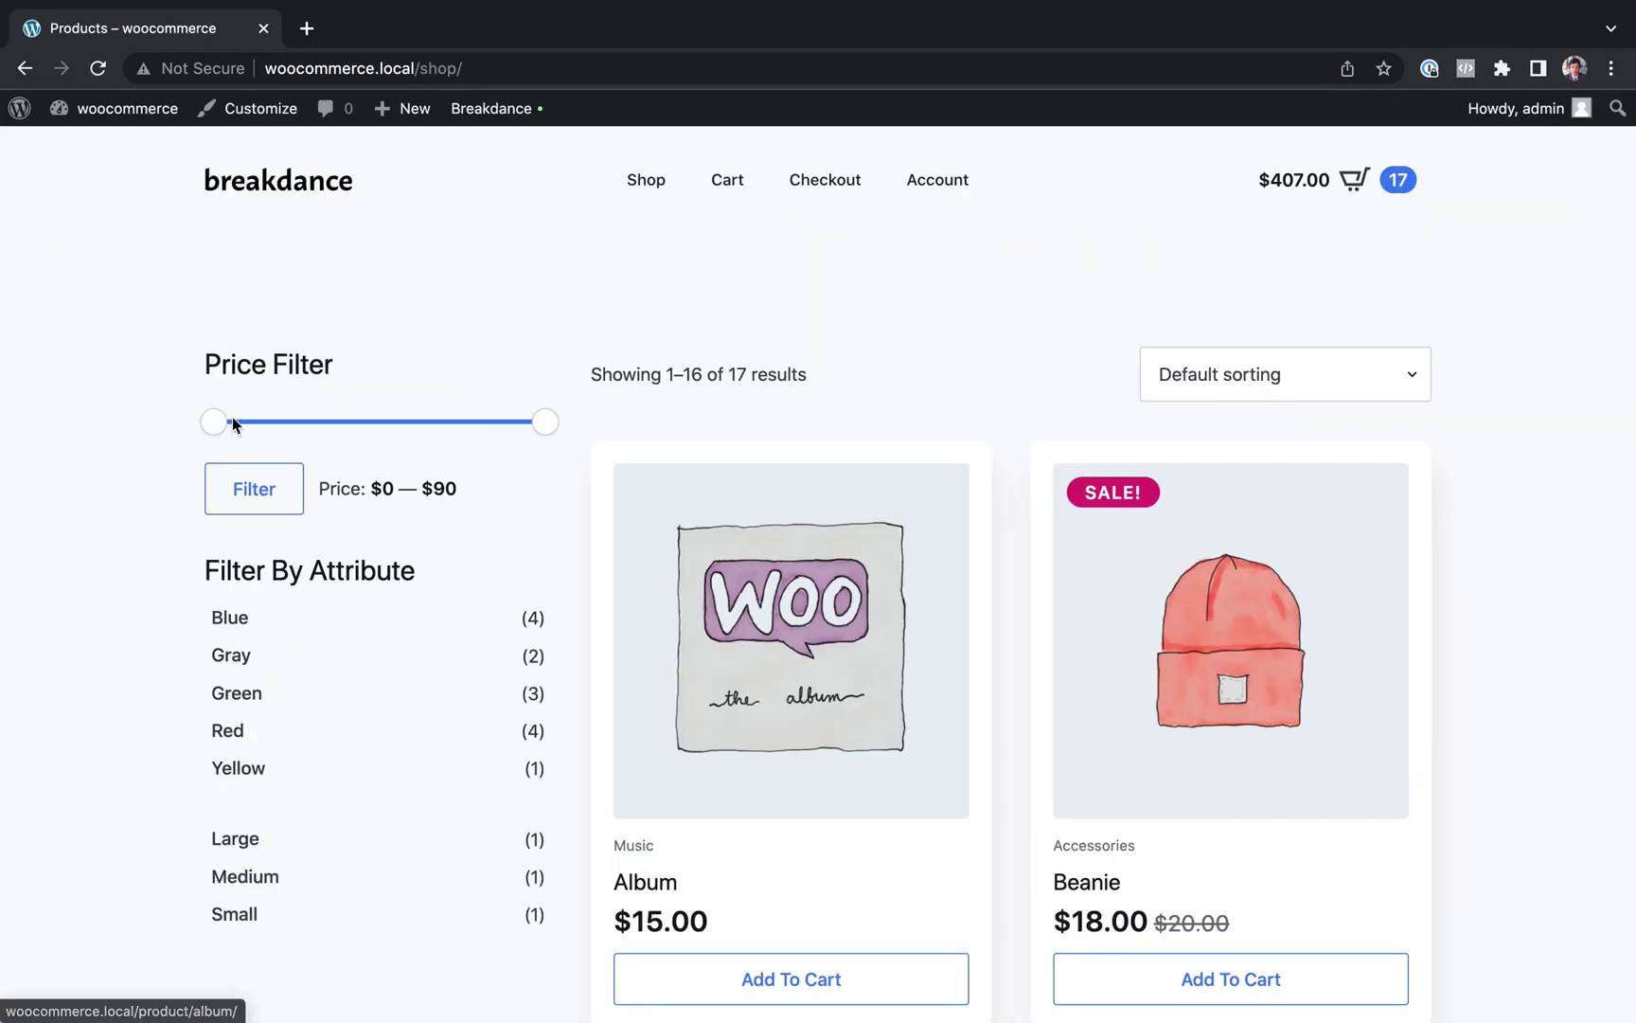
{"action": "left_click_drag", "start_coordinate": [231, 419], "coordinate": [324, 421]}
{"action": "left_click", "coordinate": [244, 490]}
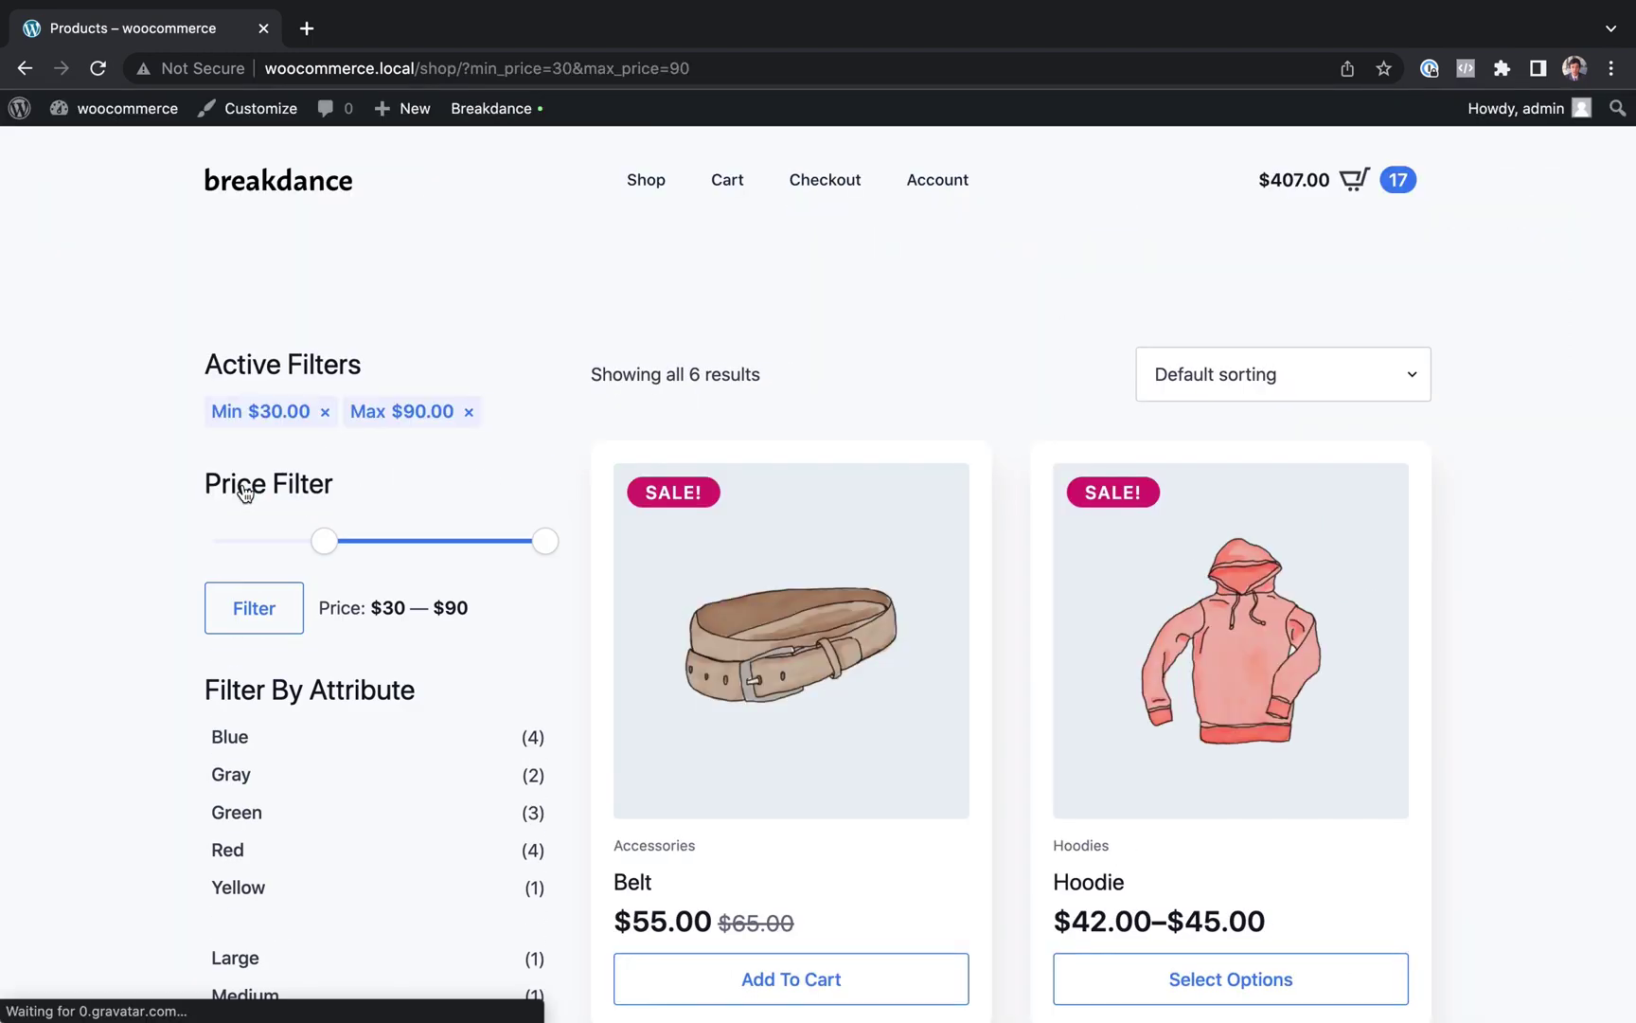
{"action": "scroll", "coordinate": [672, 512], "scroll_direction": "down", "scroll_amount": 4}
{"action": "scroll", "coordinate": [615, 606], "scroll_direction": "up", "scroll_amount": 3}
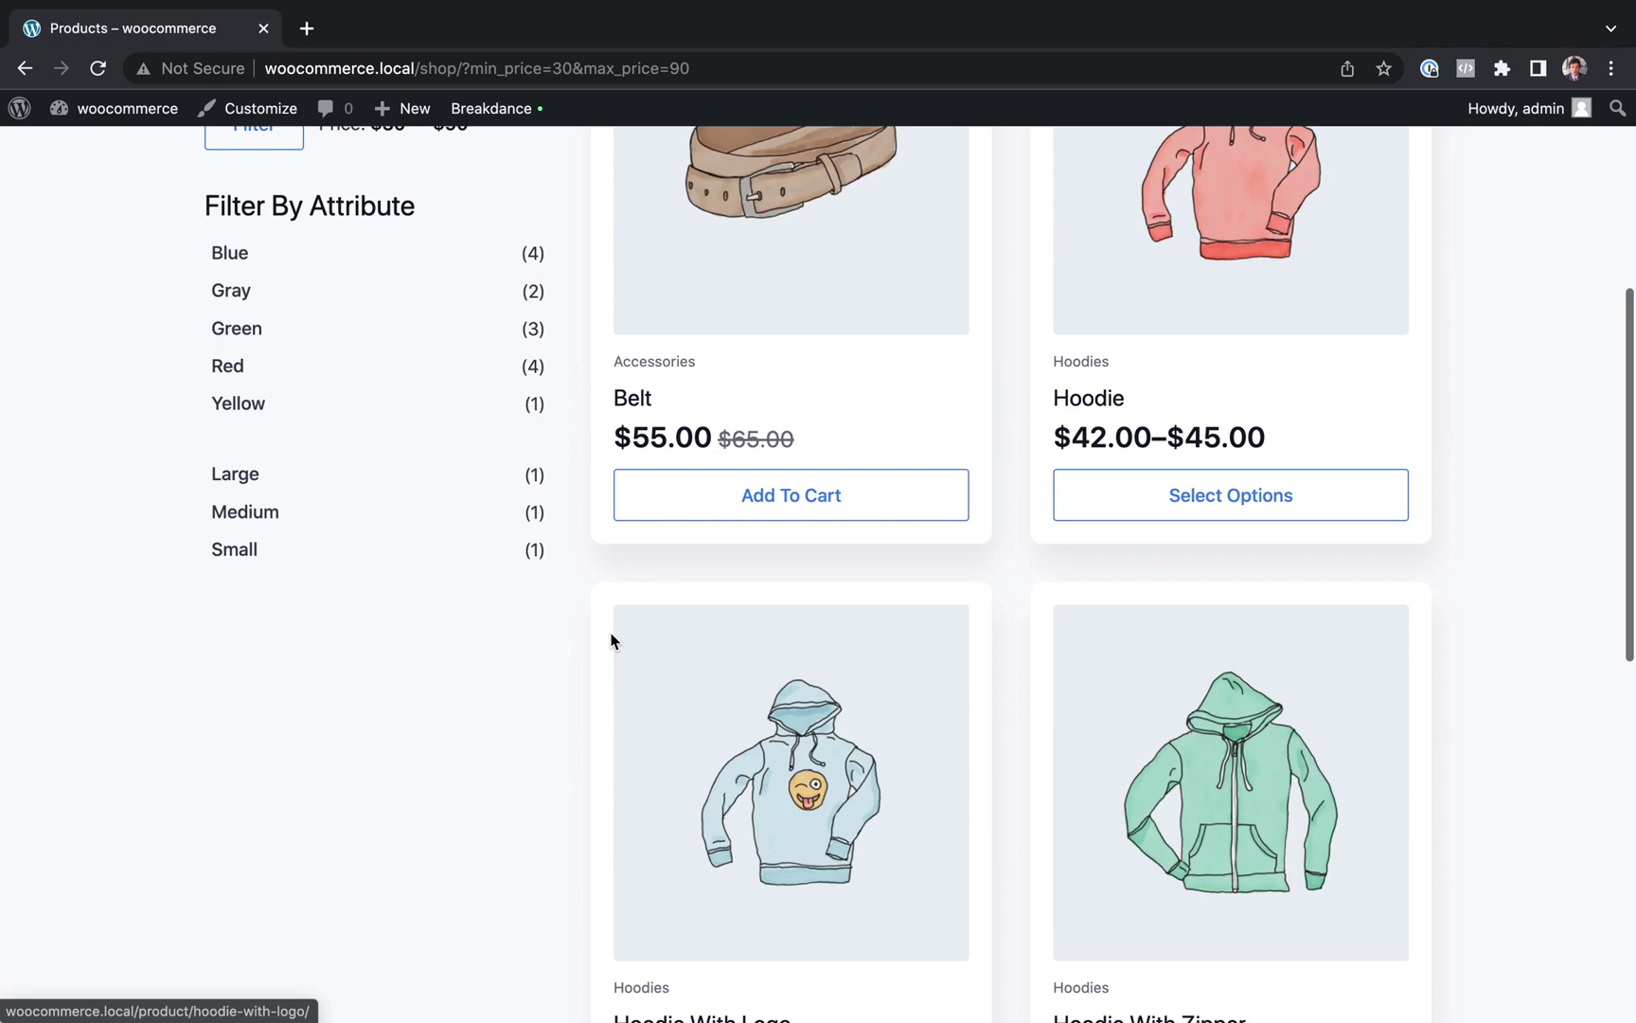
Filter by the colour Blue, then remove the Min $30.00 price filter
{"action": "left_click", "coordinate": [524, 454]}
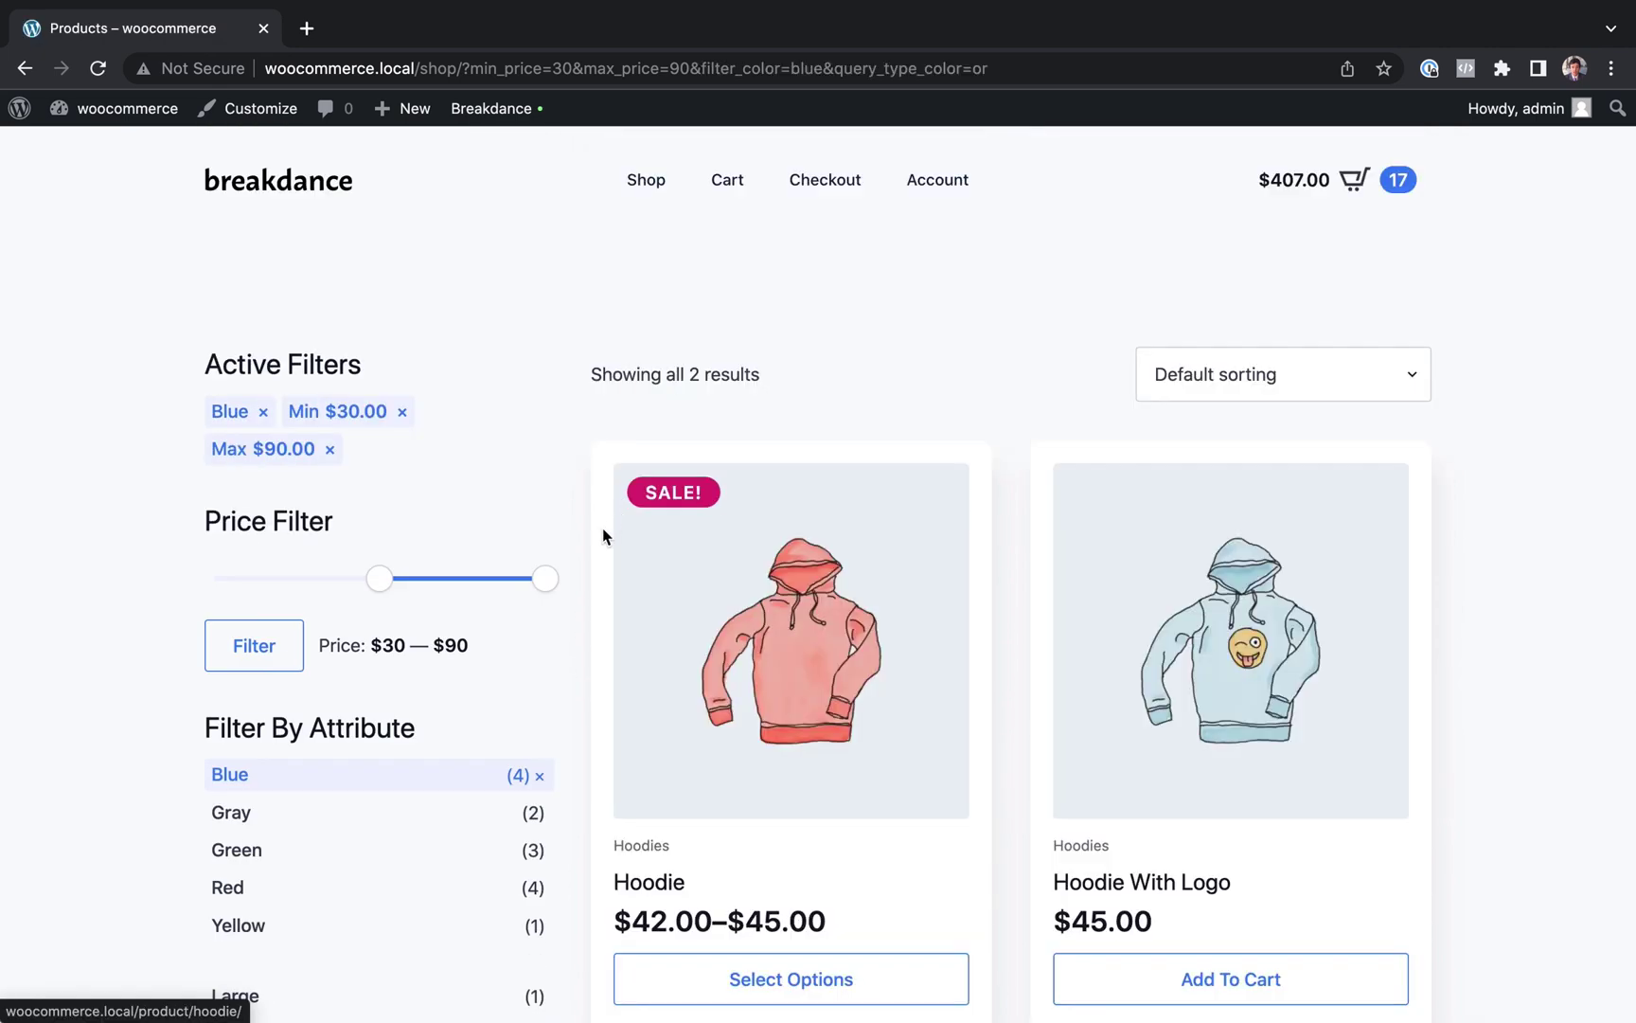
{"action": "scroll", "coordinate": [606, 663], "scroll_direction": "down", "scroll_amount": 2}
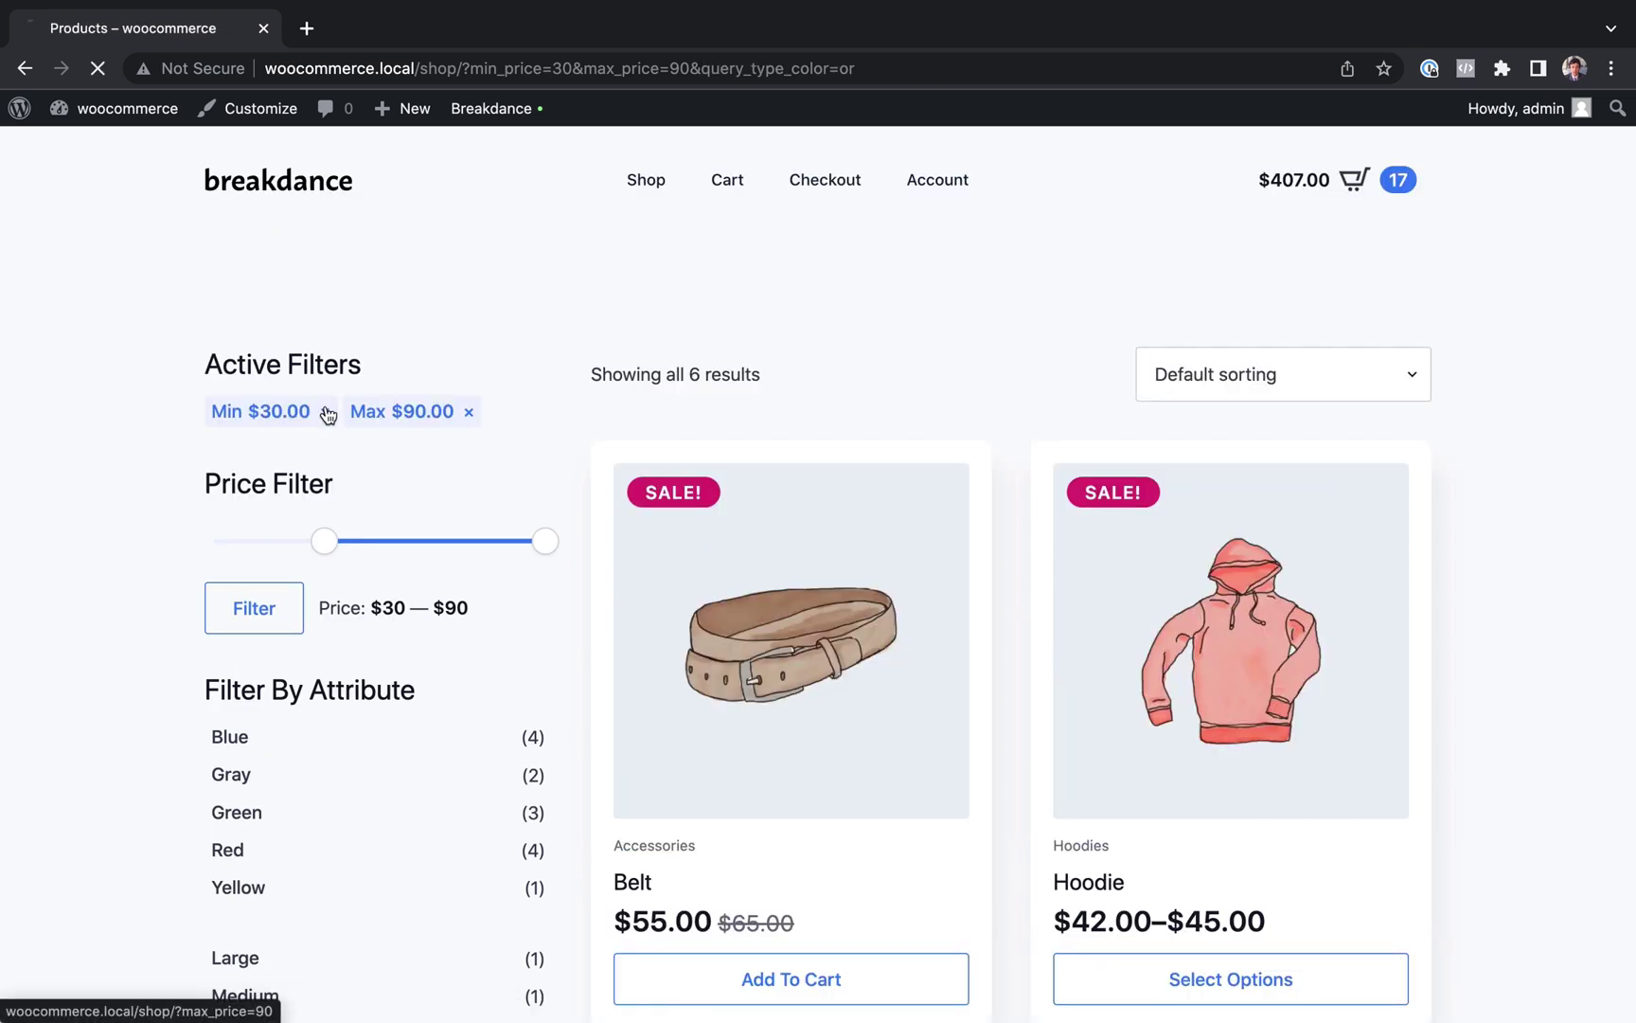
{"action": "left_click", "coordinate": [326, 413]}
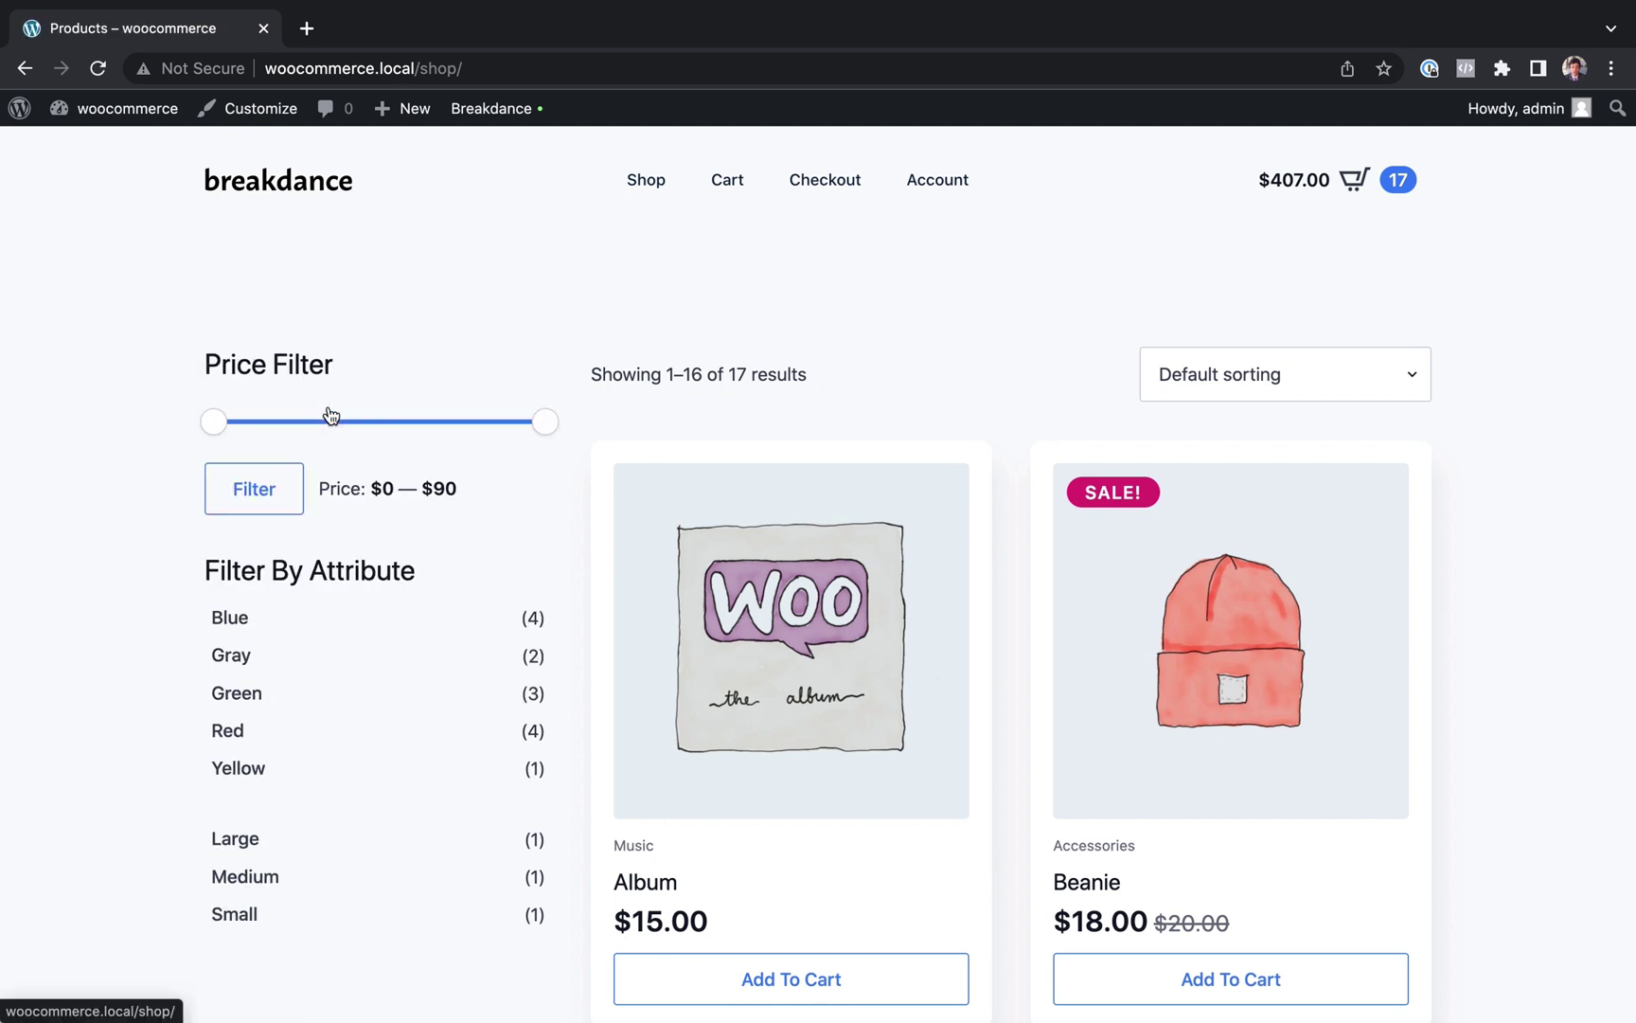
{"action": "mouse_move", "coordinate": [484, 110]}
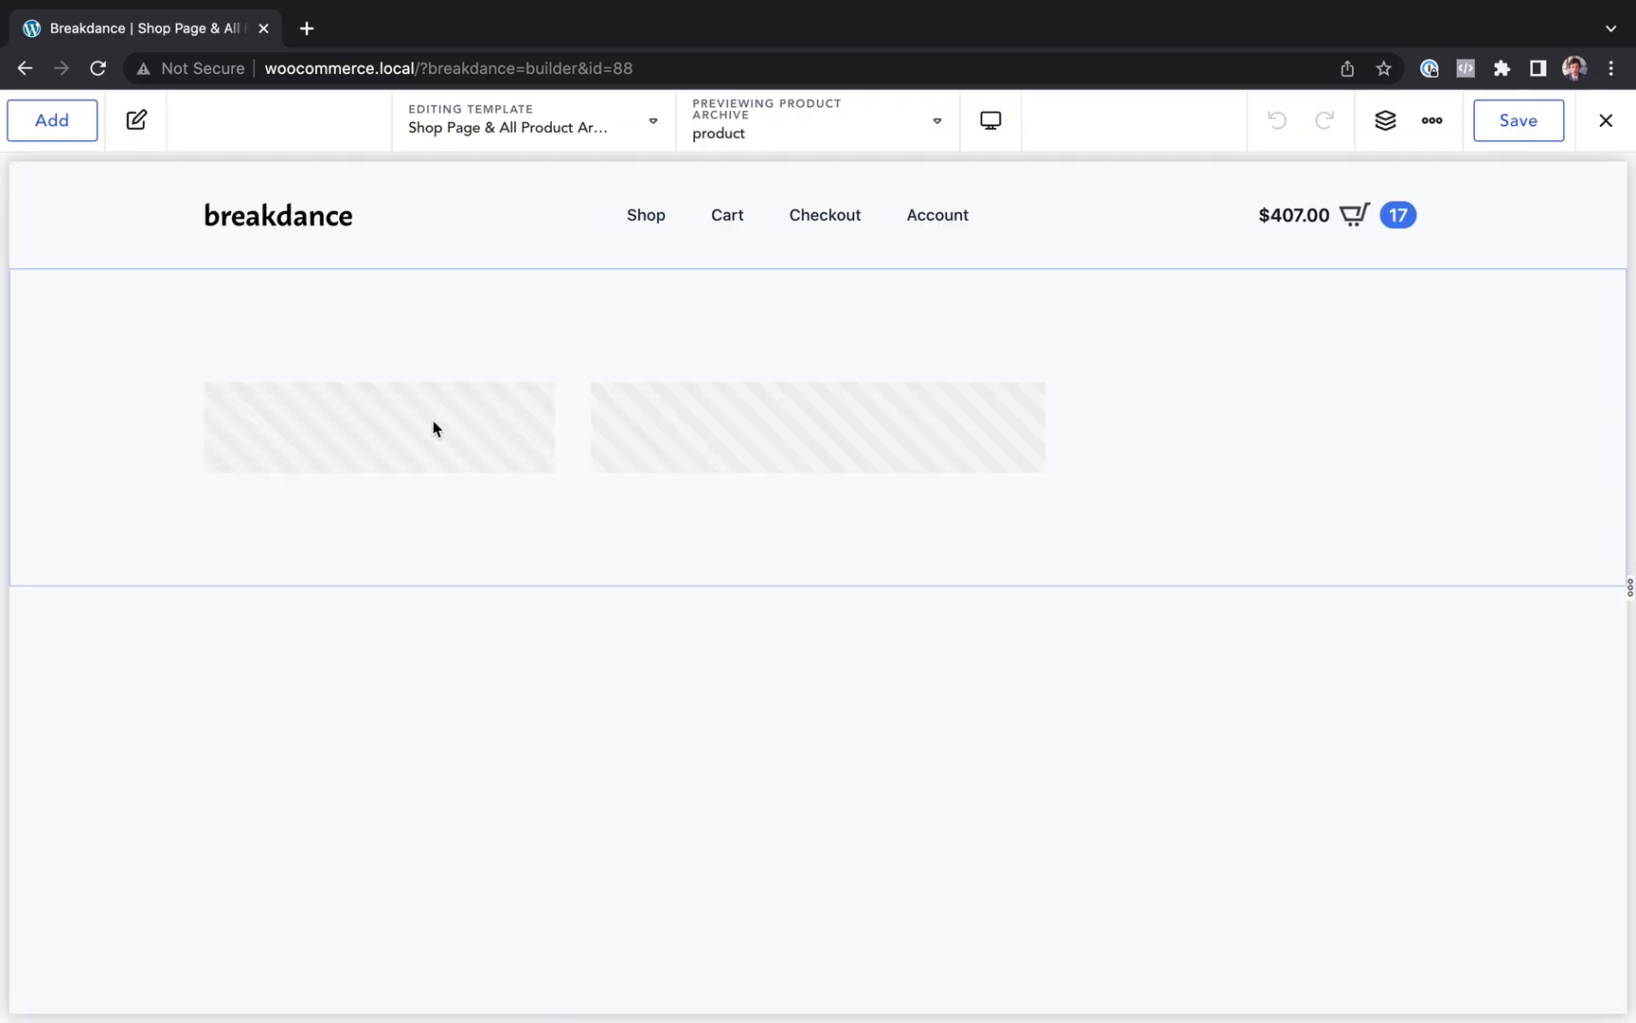
Colour the Shop Filters price bar background and selected range purple
{"action": "left_click", "coordinate": [403, 422]}
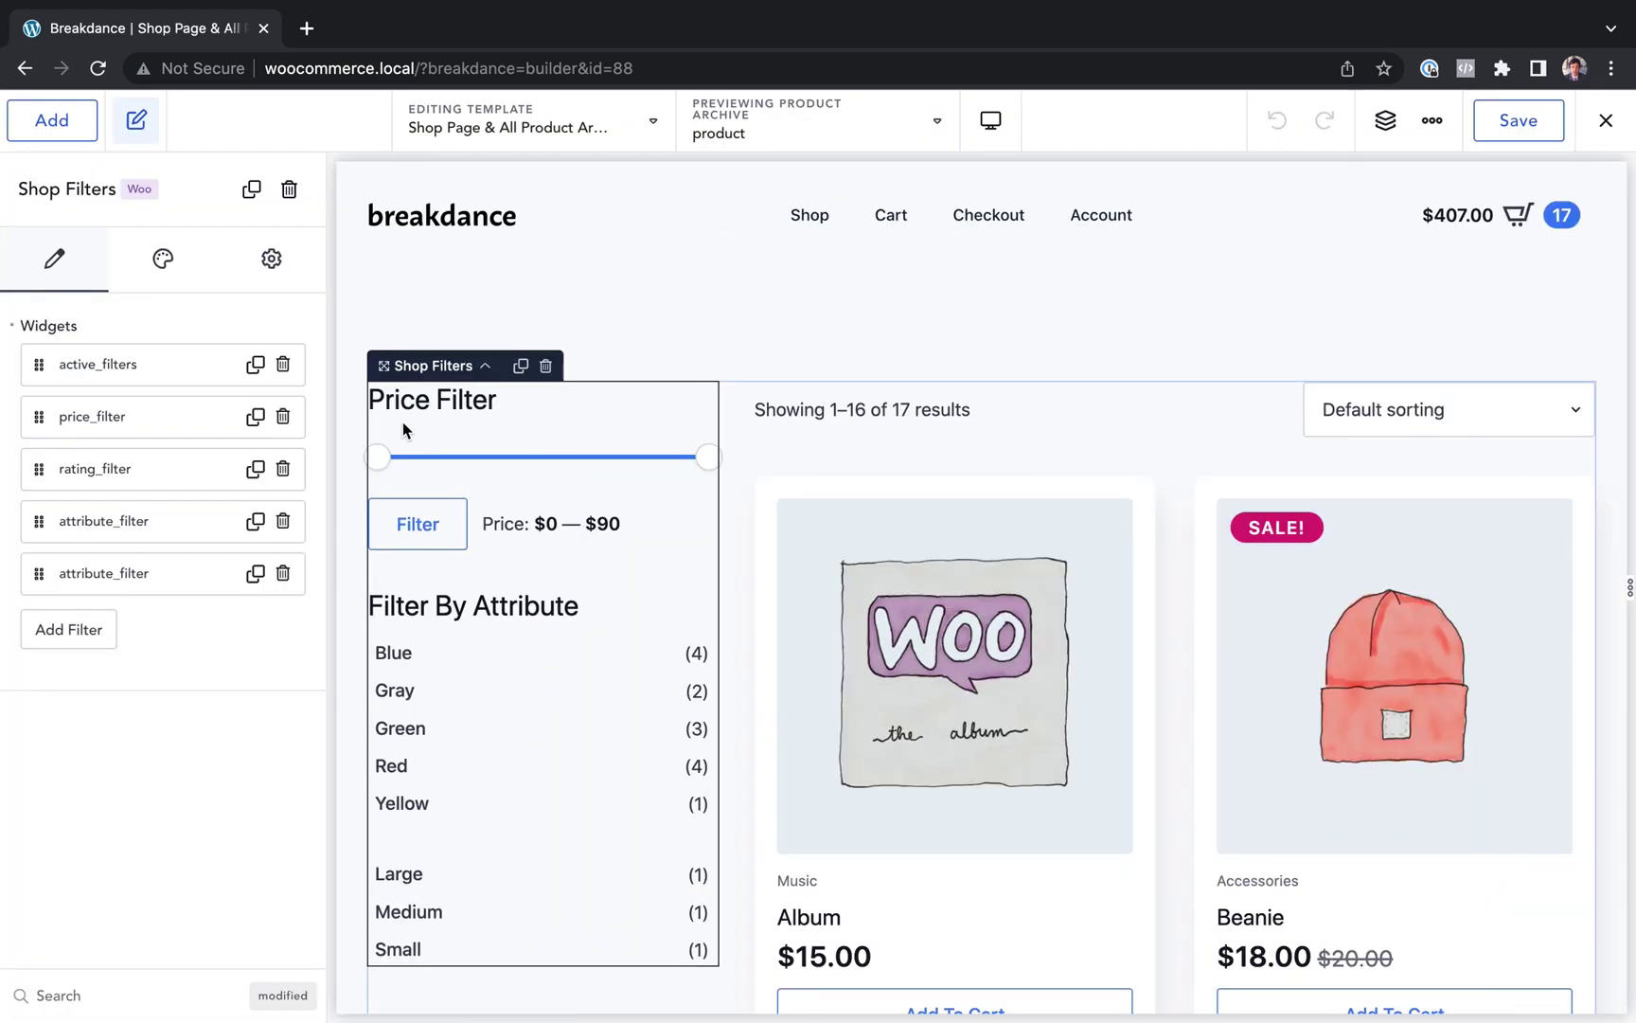
{"action": "left_click", "coordinate": [167, 278]}
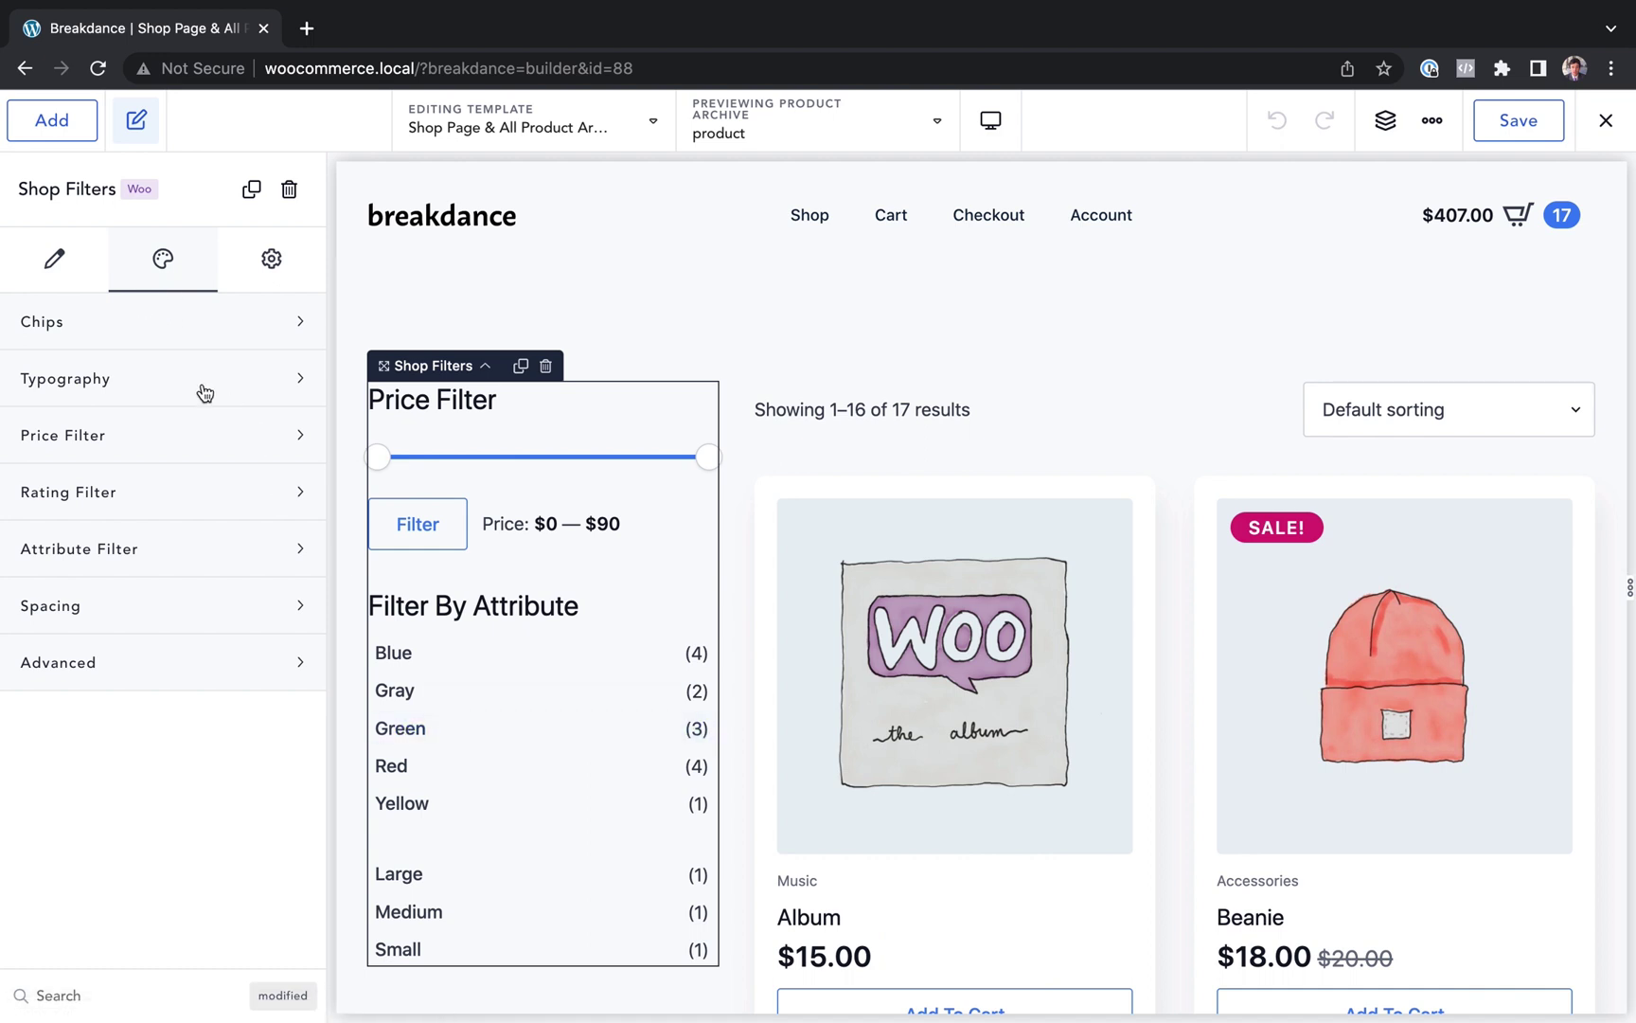
{"action": "left_click", "coordinate": [174, 439]}
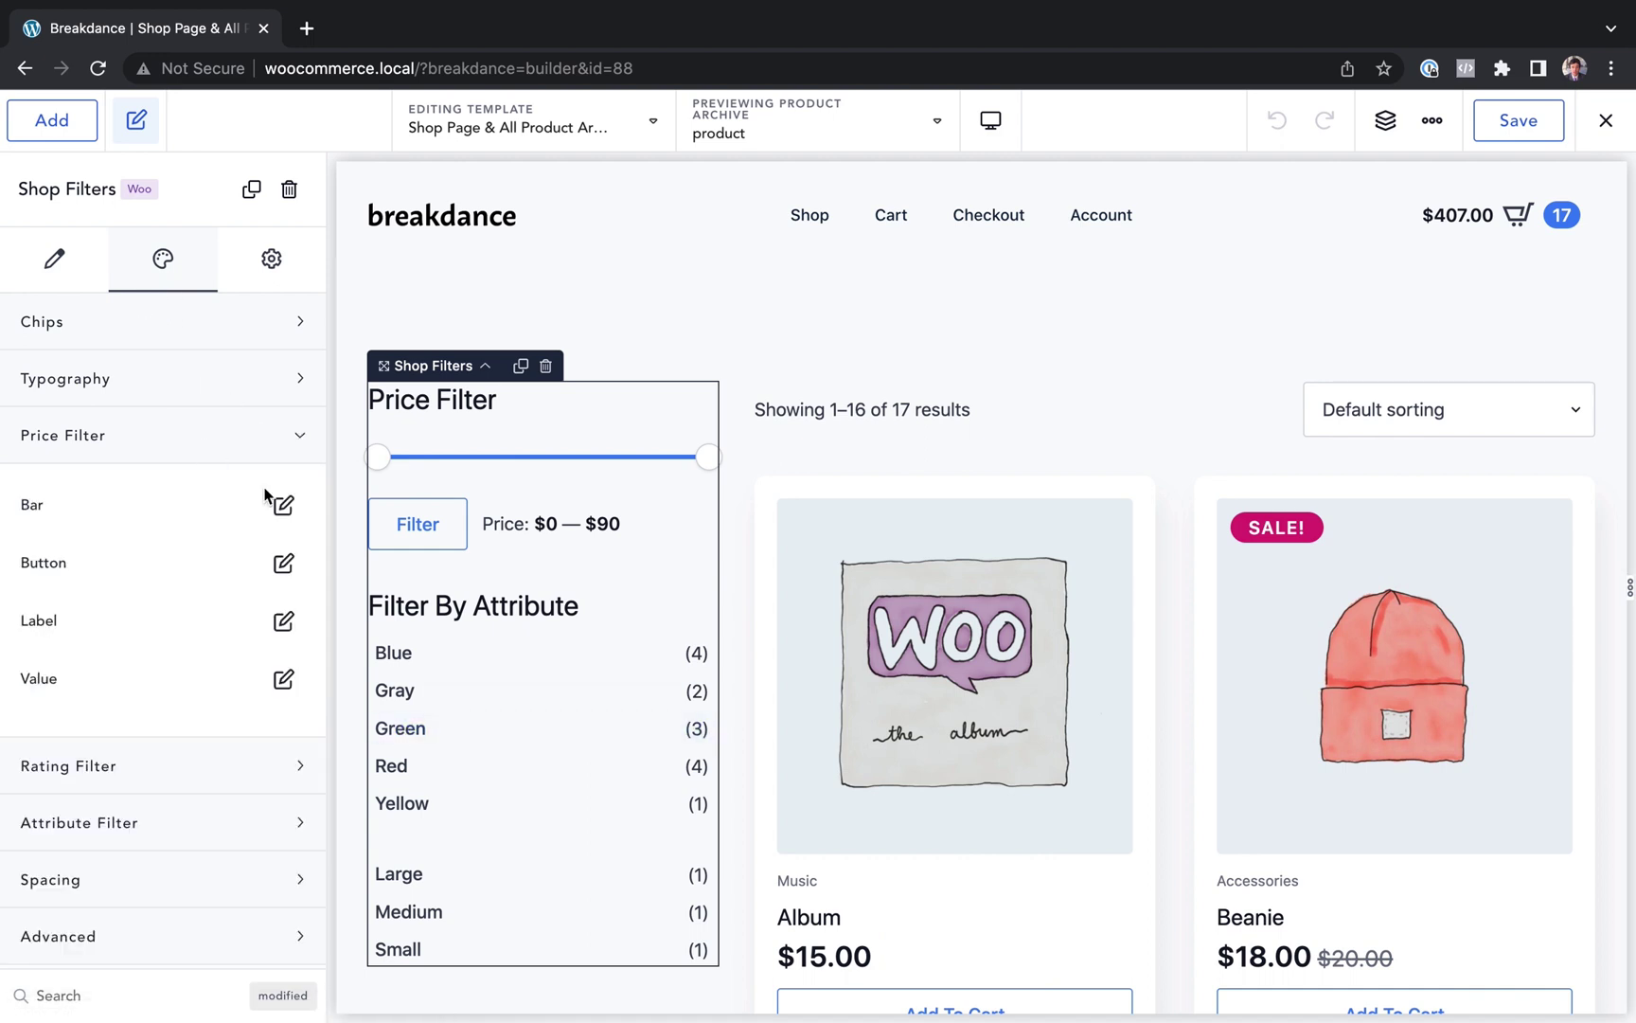
{"action": "left_click", "coordinate": [281, 503]}
{"action": "left_click", "coordinate": [274, 618]}
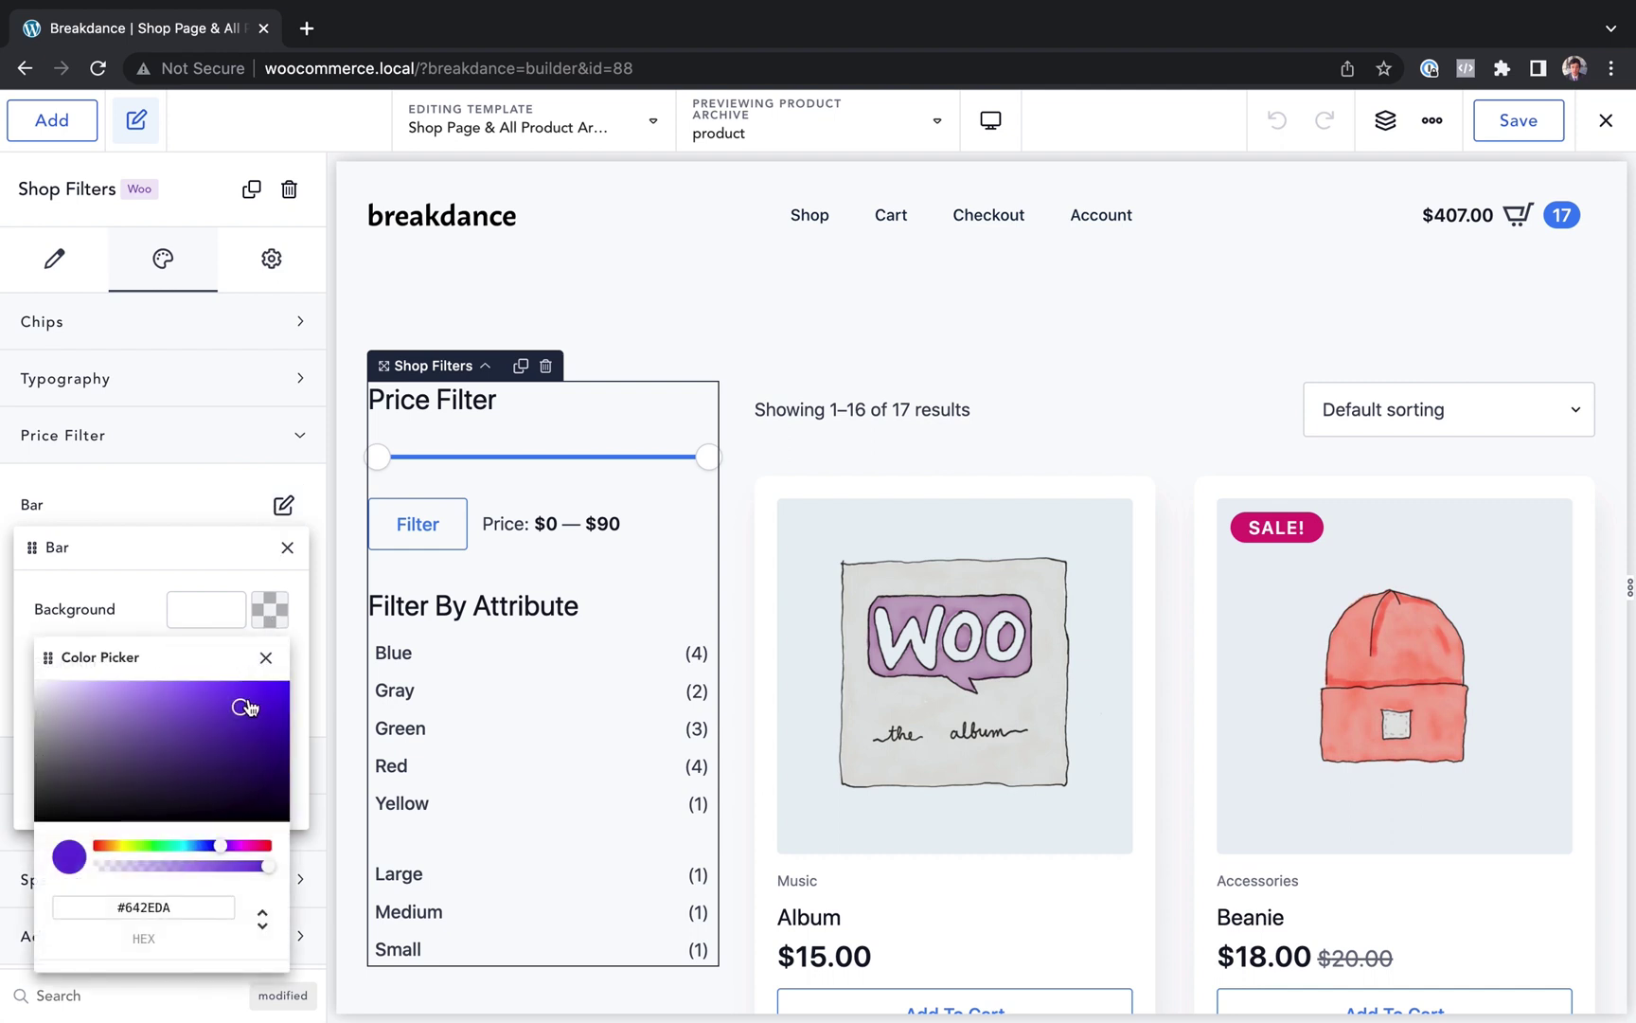
{"action": "mouse_move", "coordinate": [244, 704]}
{"action": "left_mouse_down"}
{"action": "mouse_move", "coordinate": [252, 764]}
{"action": "mouse_move", "coordinate": [267, 694]}
{"action": "left_mouse_up"}
{"action": "left_click", "coordinate": [271, 667]}
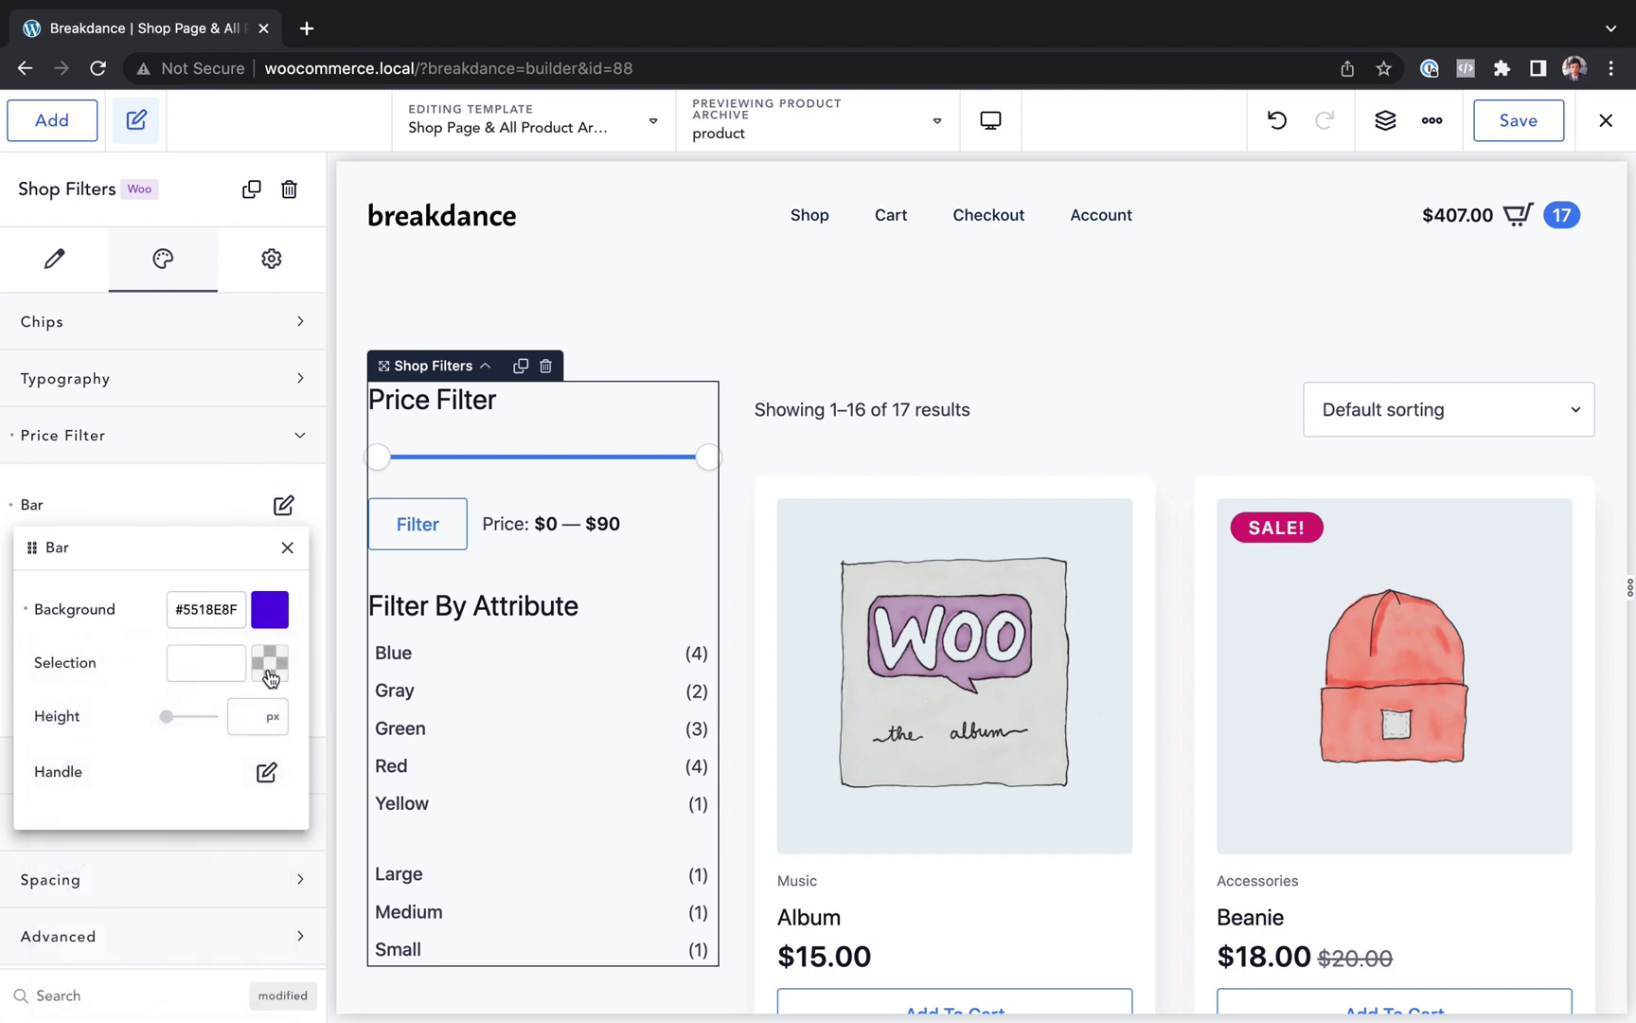
{"action": "left_click", "coordinate": [270, 672]}
{"action": "left_click", "coordinate": [252, 738]}
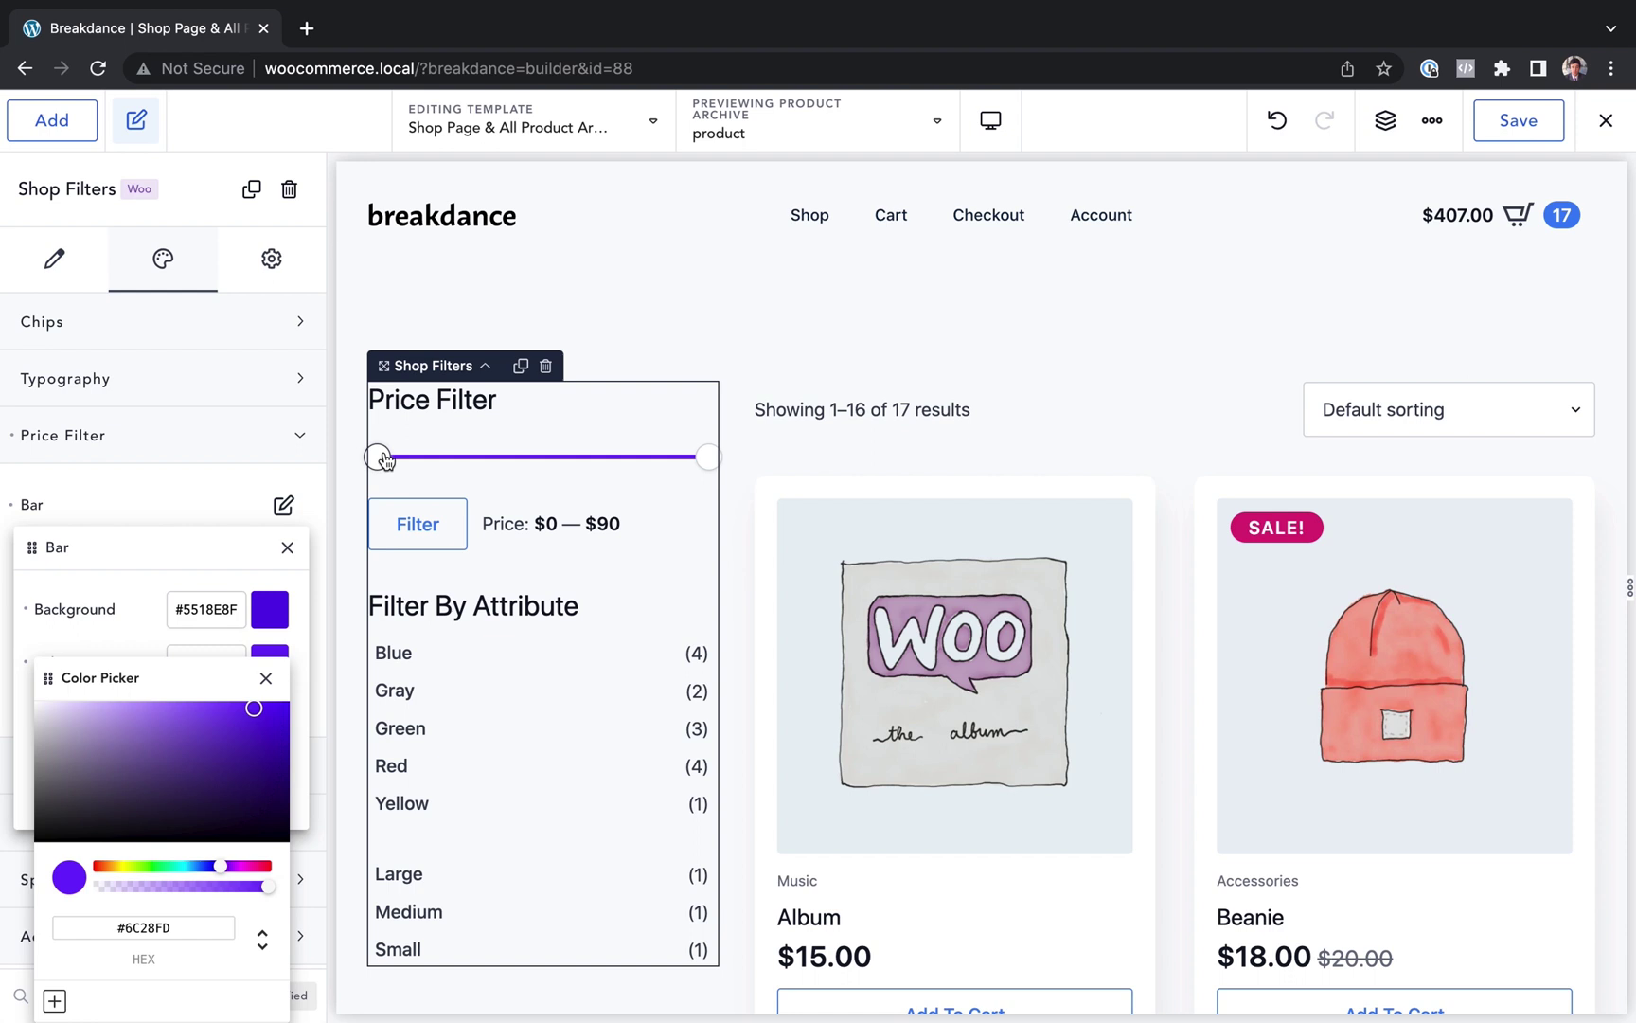
{"action": "left_click_drag", "start_coordinate": [377, 458], "coordinate": [488, 458]}
Try a white bar with a bright pink range, then reset the bar colours to default
{"action": "left_click", "coordinate": [283, 505]}
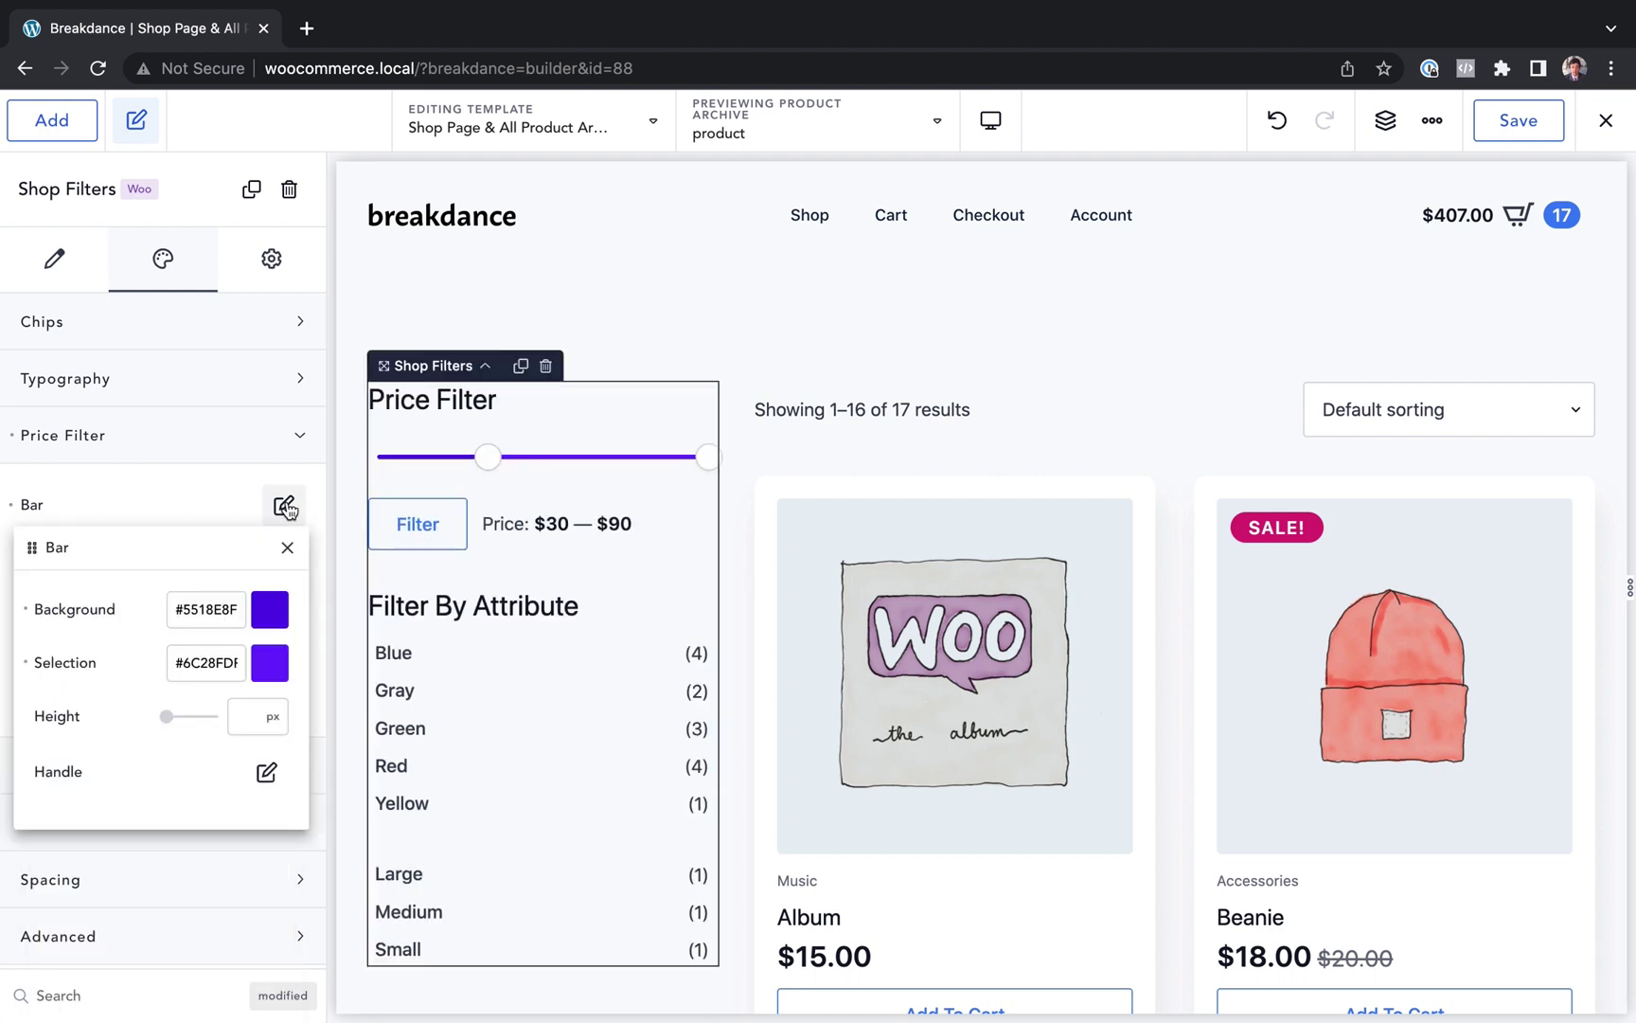
{"action": "left_click", "coordinate": [270, 608]}
{"action": "left_click_drag", "start_coordinate": [161, 734], "coordinate": [38, 682]}
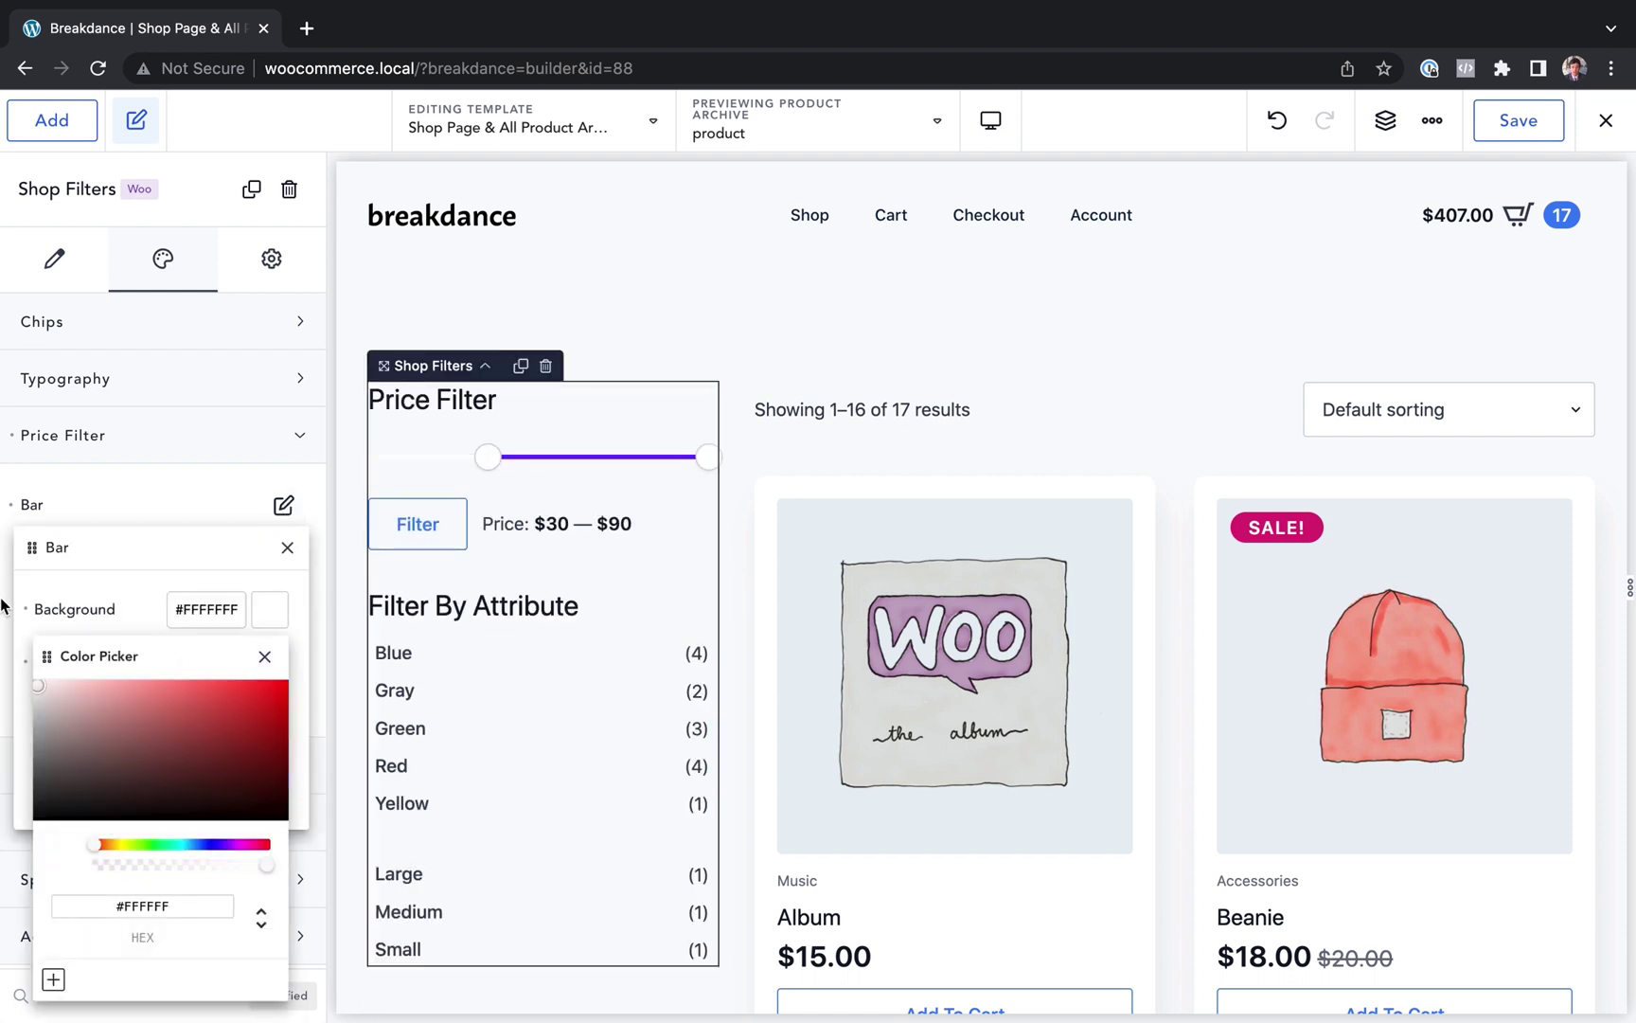
{"action": "left_click", "coordinate": [265, 657]}
{"action": "left_click", "coordinate": [270, 663]}
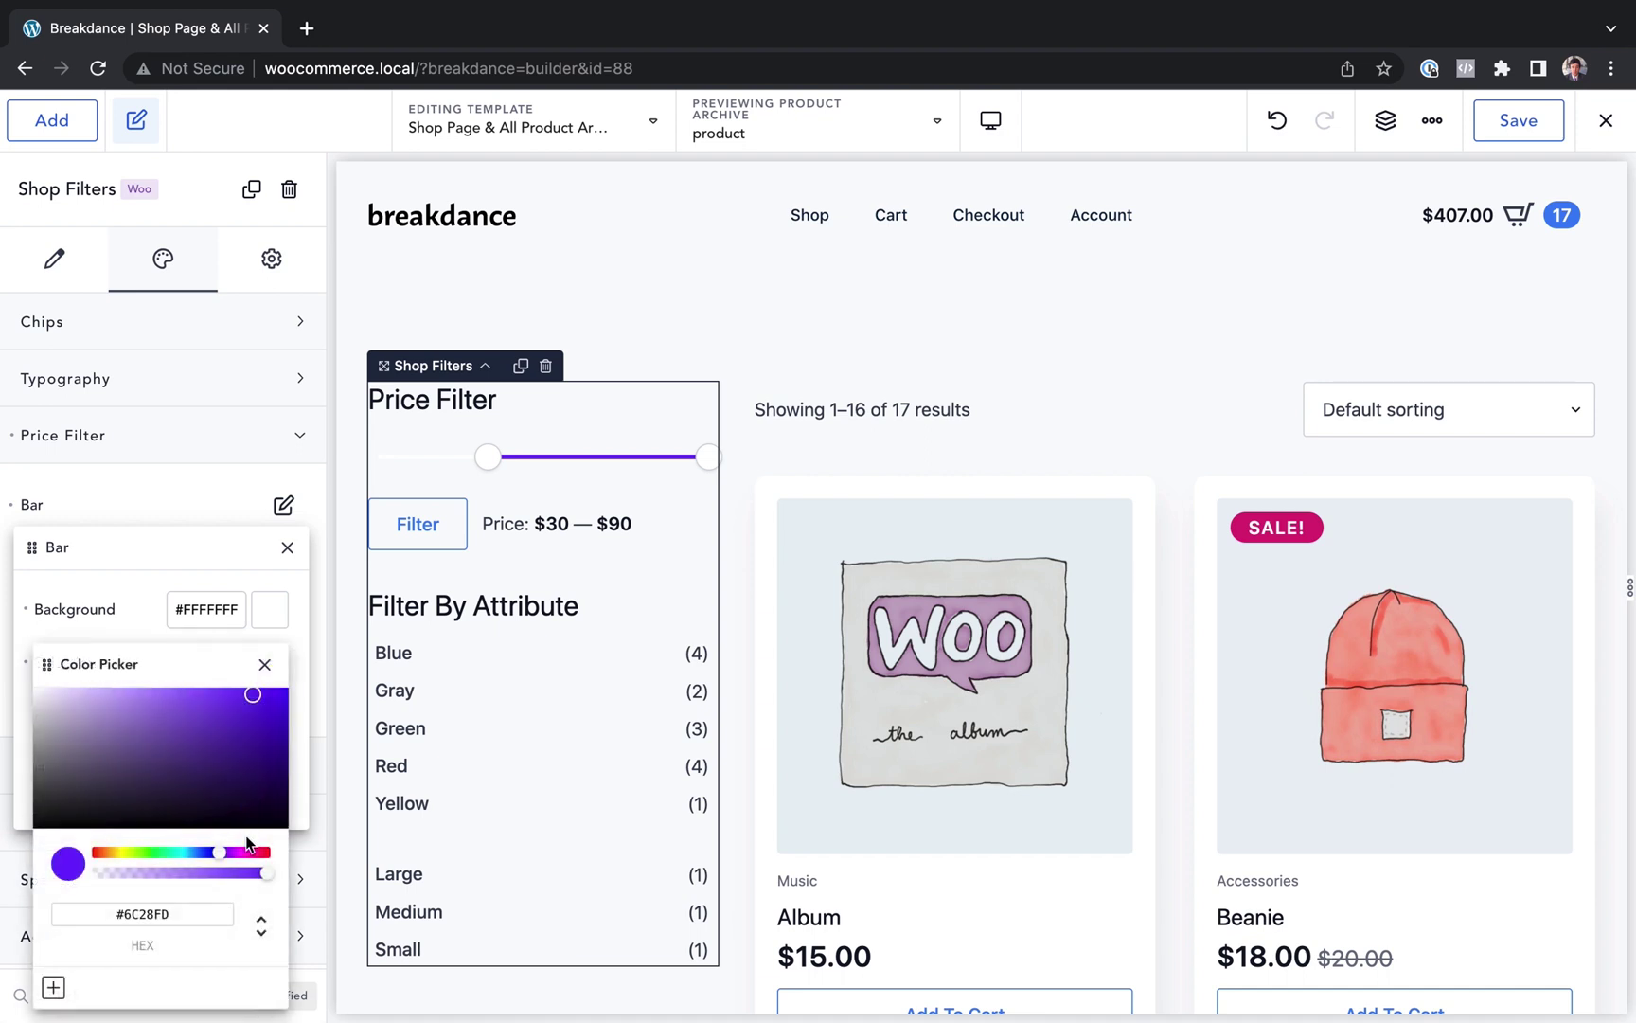
{"action": "left_click_drag", "start_coordinate": [227, 852], "coordinate": [257, 852]}
{"action": "left_click", "coordinate": [263, 785]}
{"action": "left_click_drag", "start_coordinate": [264, 785], "coordinate": [260, 665]}
{"action": "left_click", "coordinate": [264, 664]}
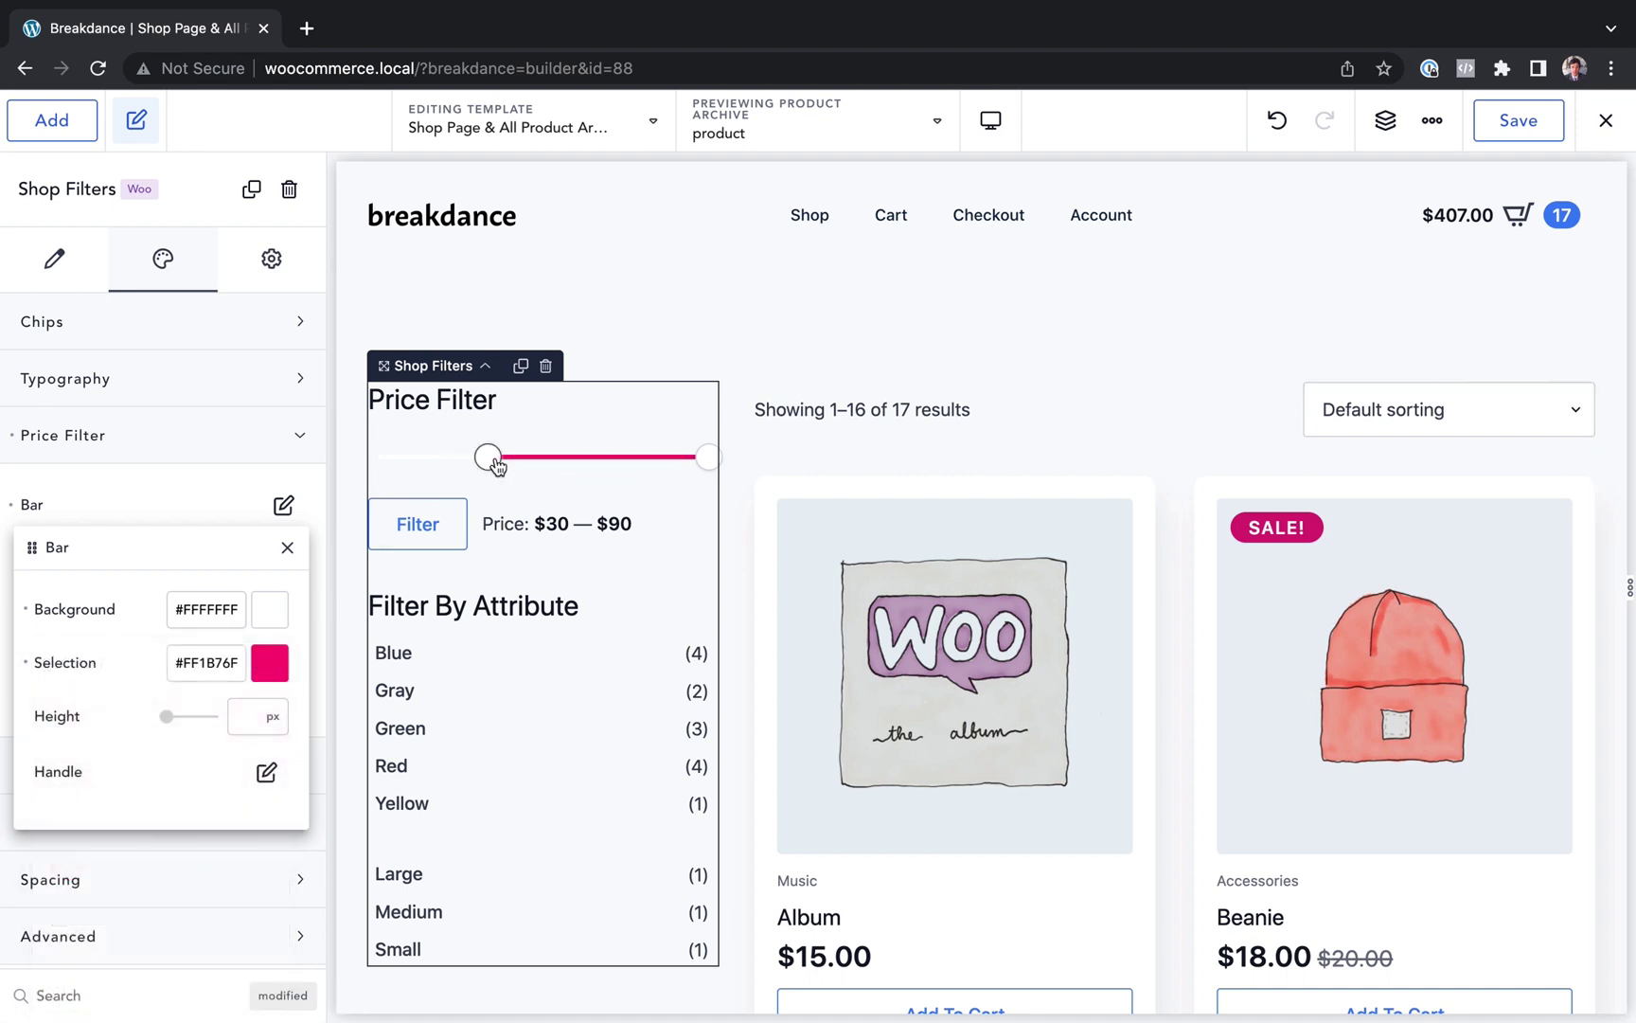
{"action": "left_click", "coordinate": [12, 509]}
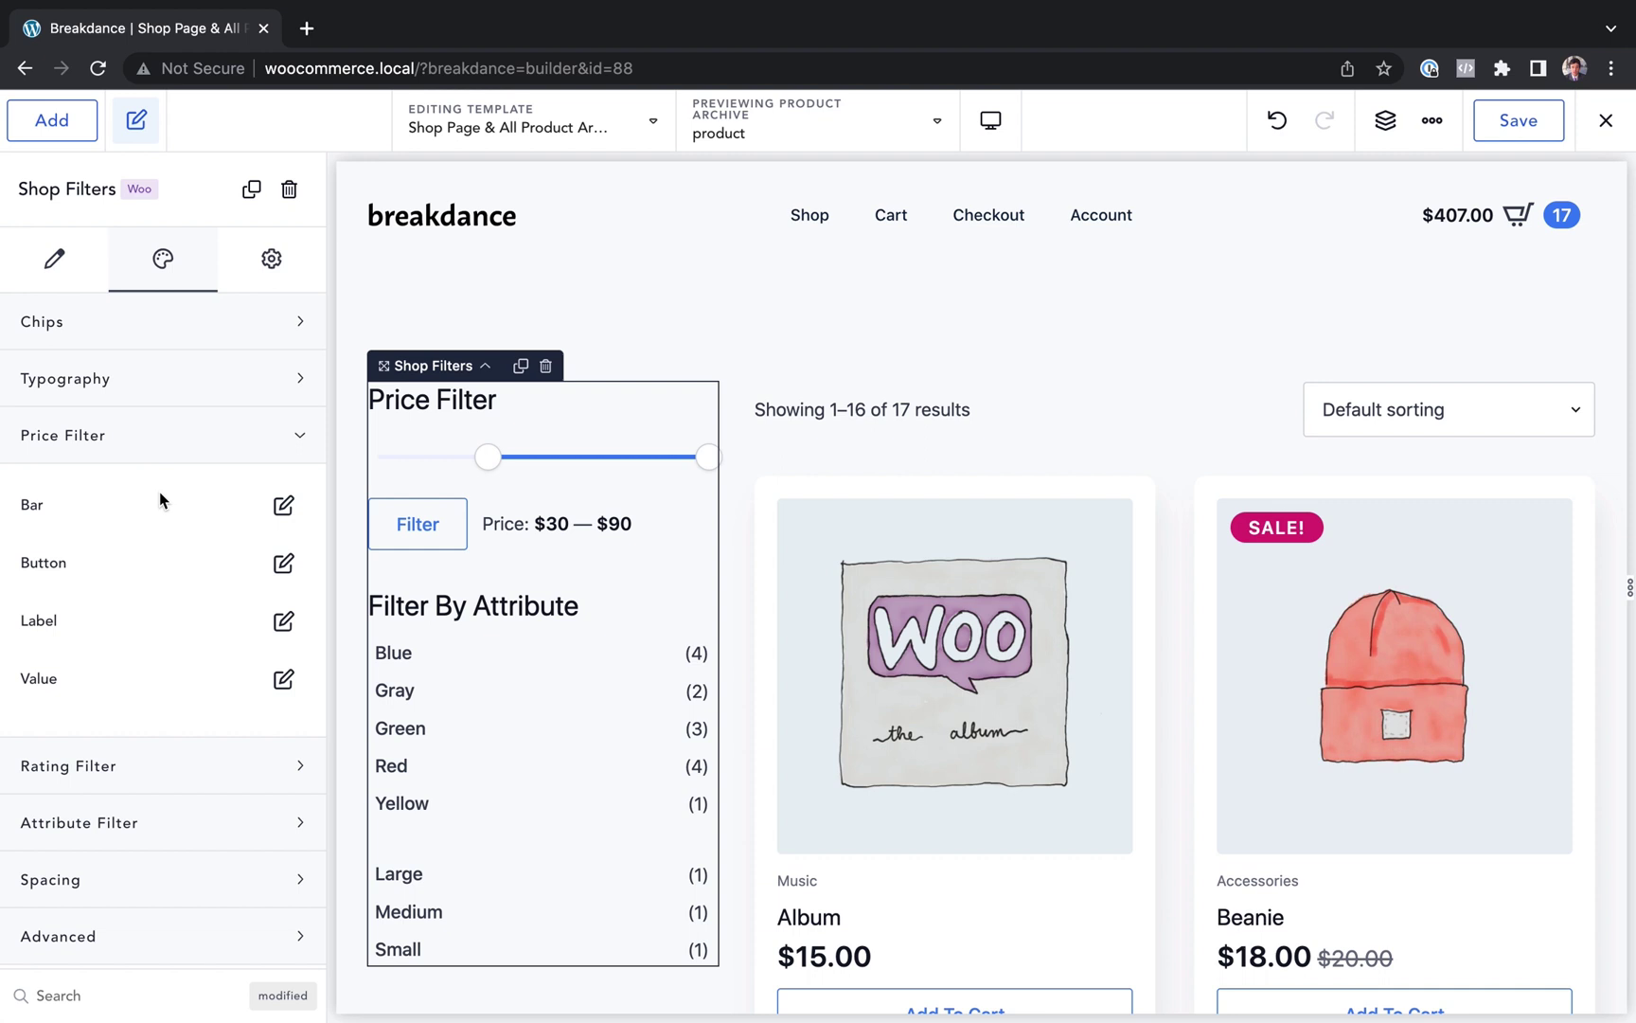
Open Global Settings and expand its WooCommerce section showing Colors, Typography, Buttons & Links, Forms and Other
{"action": "left_click", "coordinate": [1435, 120]}
{"action": "left_click", "coordinate": [1446, 175]}
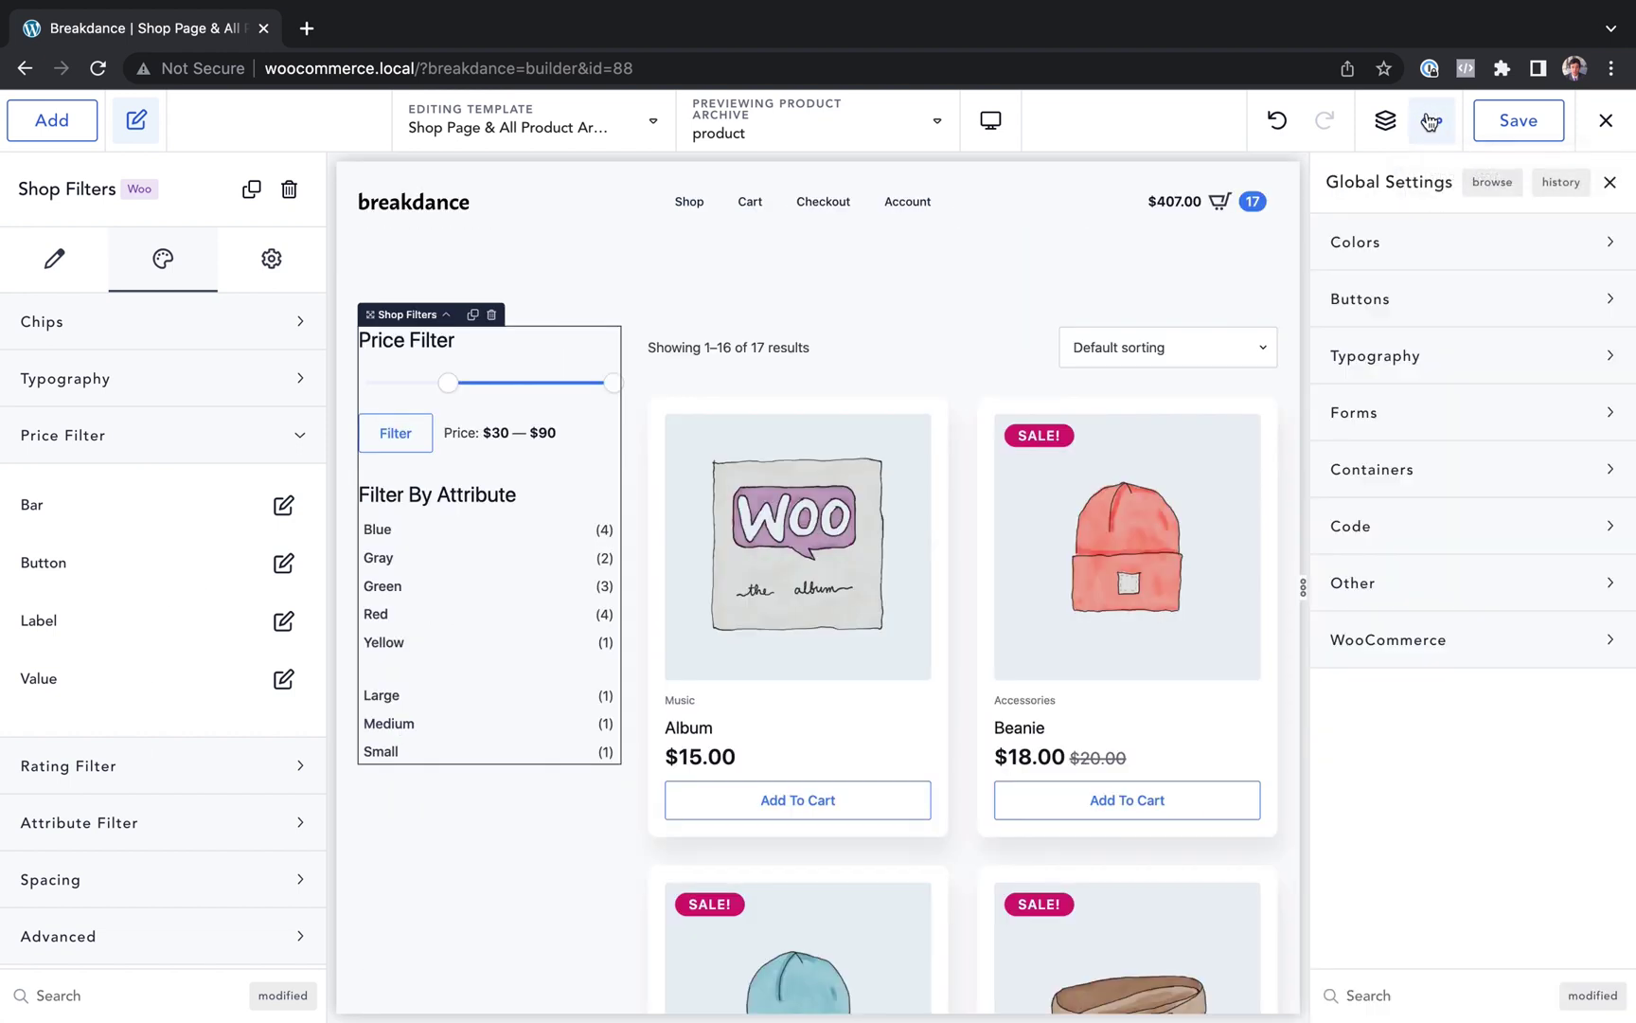
{"action": "left_click", "coordinate": [1423, 643]}
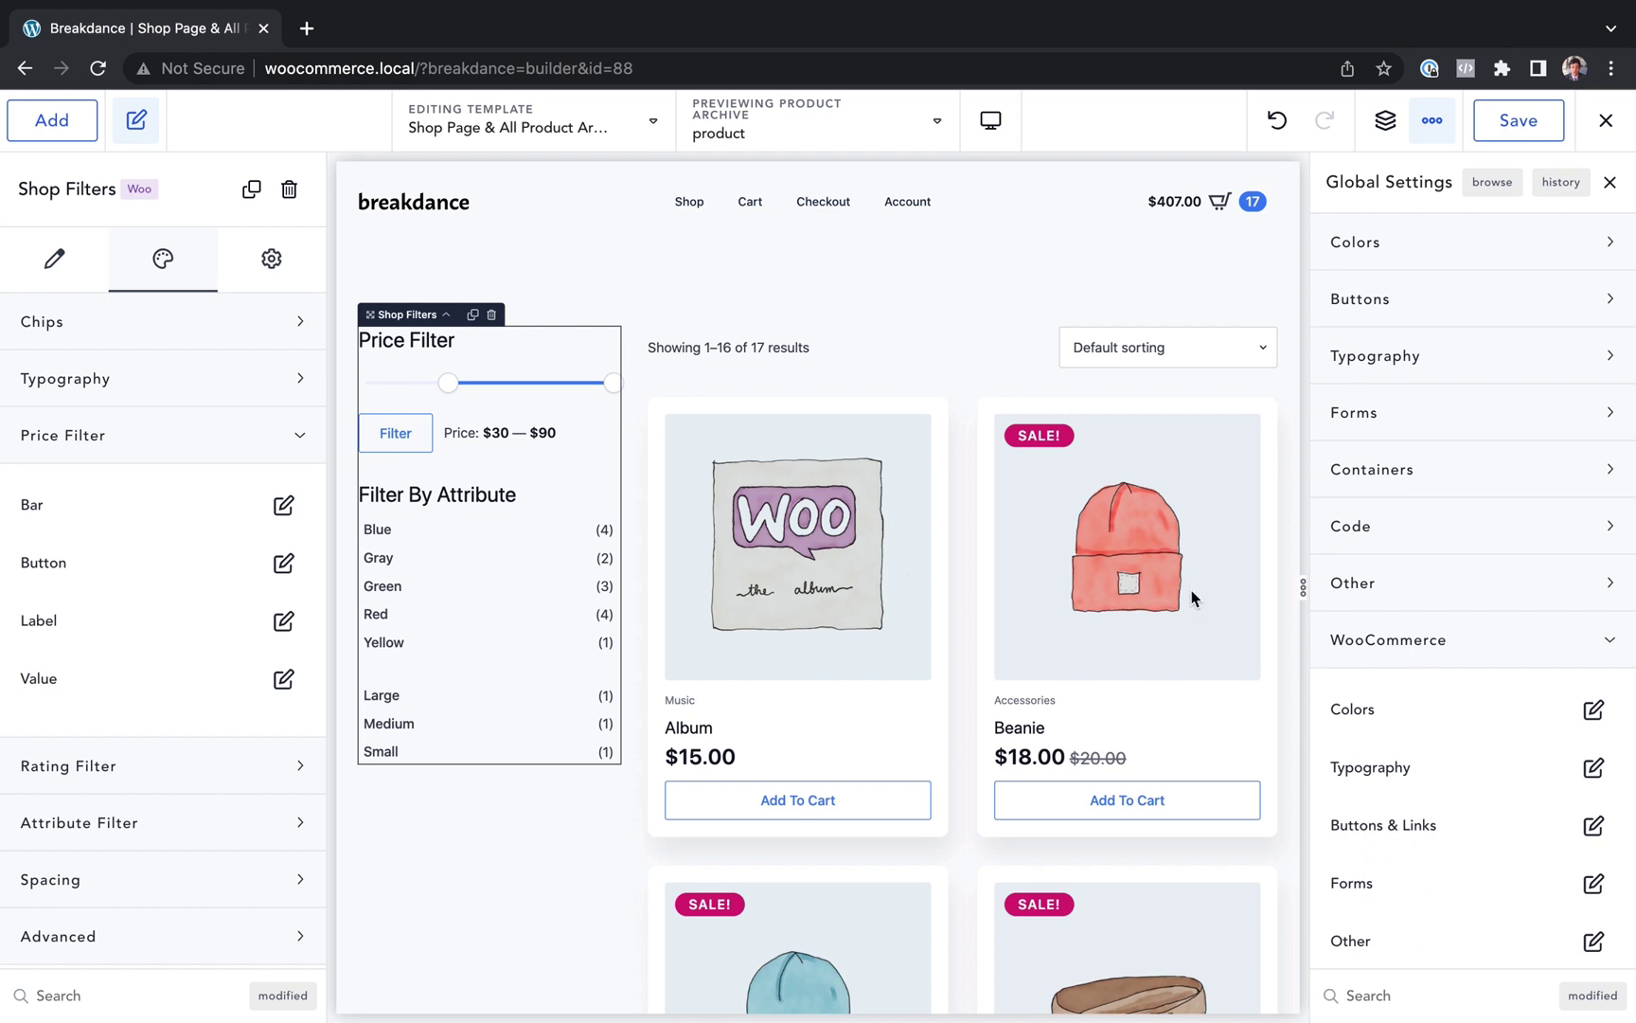